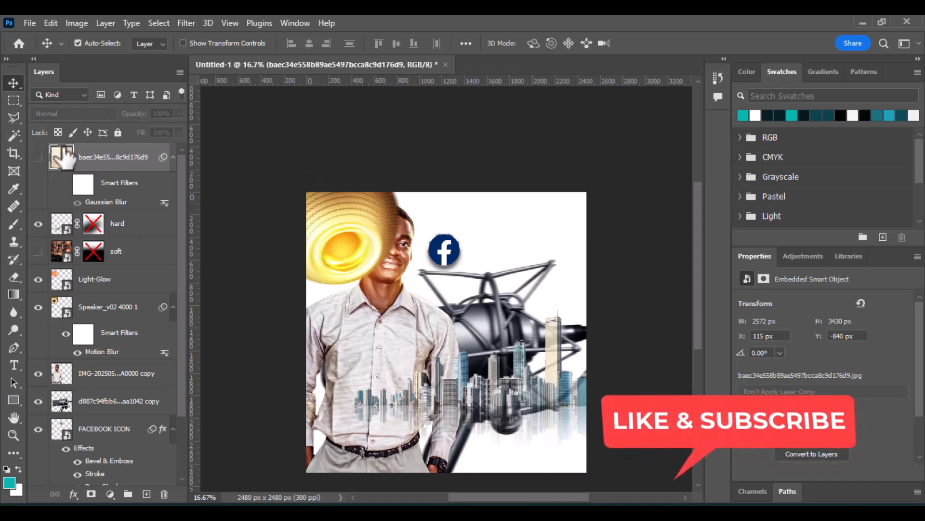
Preview the blurred silk background and soft layers by toggling each one's visibility on and off.
click(39, 157)
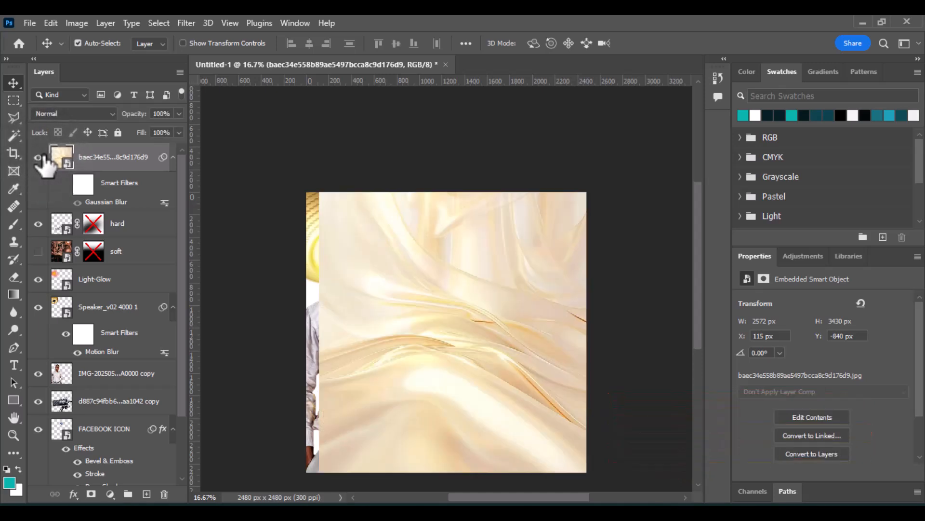
click(39, 157)
click(38, 251)
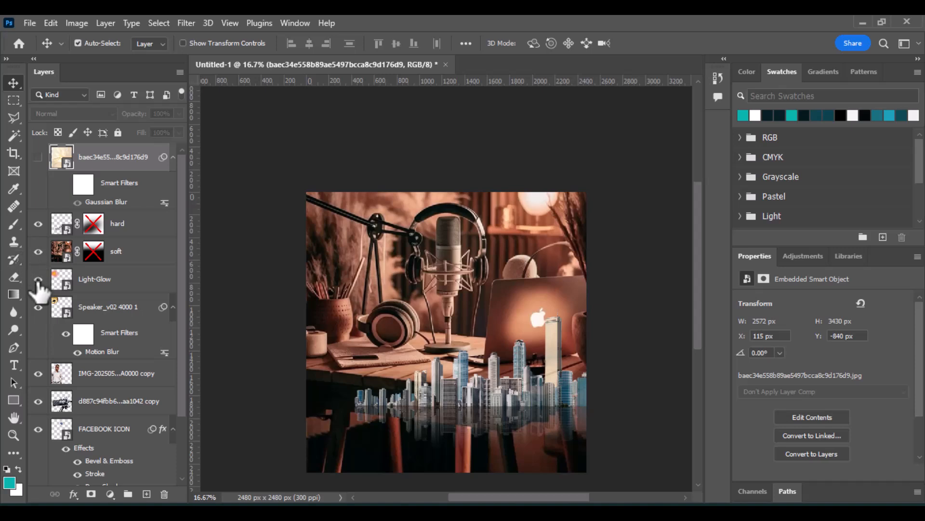
click(38, 251)
scroll(72, 362, down, 3)
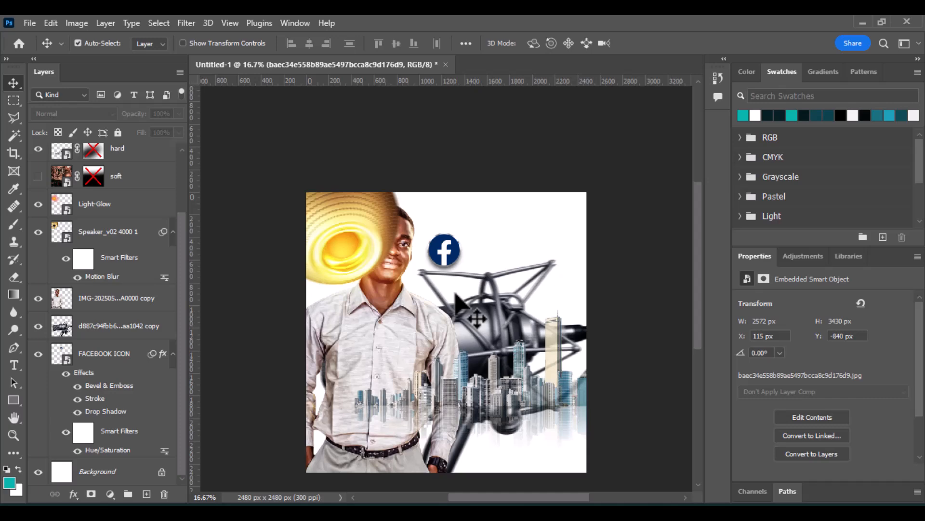
Create a new document from the Custom 210 x 210 mm, 300 ppi preset.
click(29, 23)
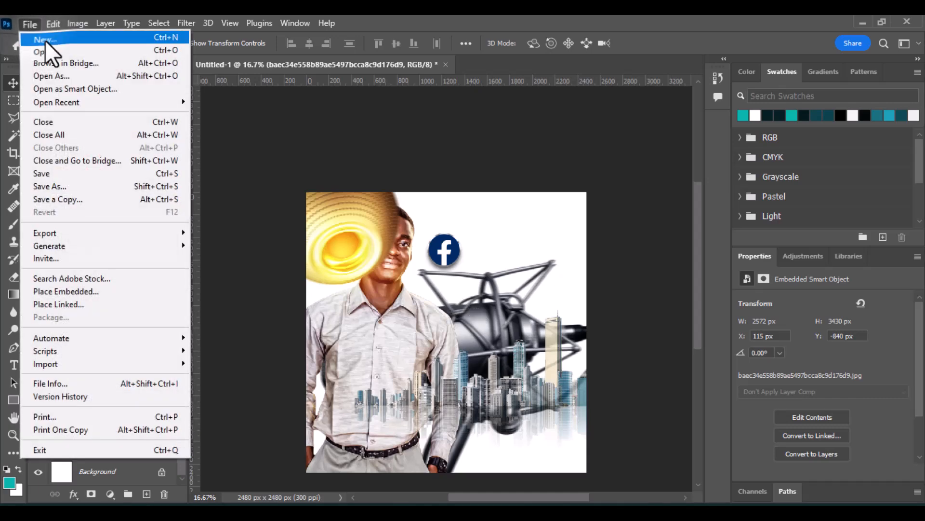
click(45, 39)
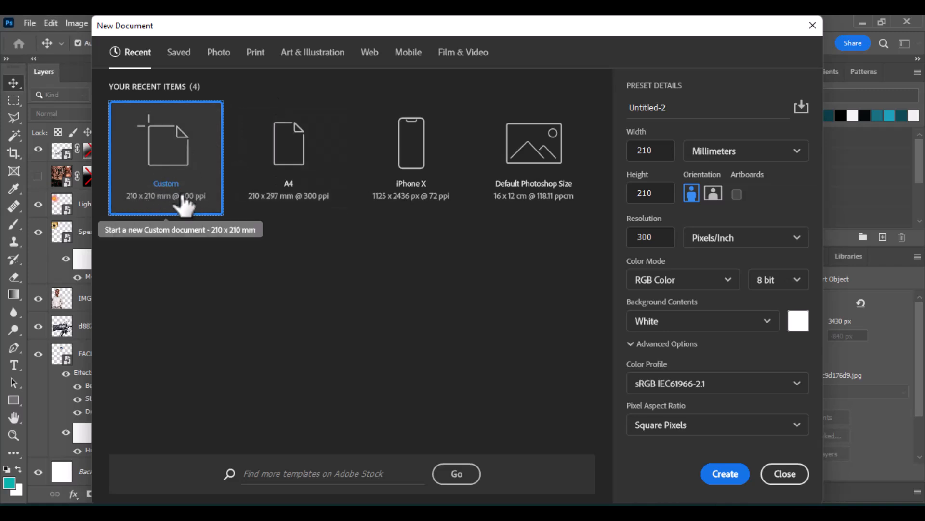
double_click(176, 180)
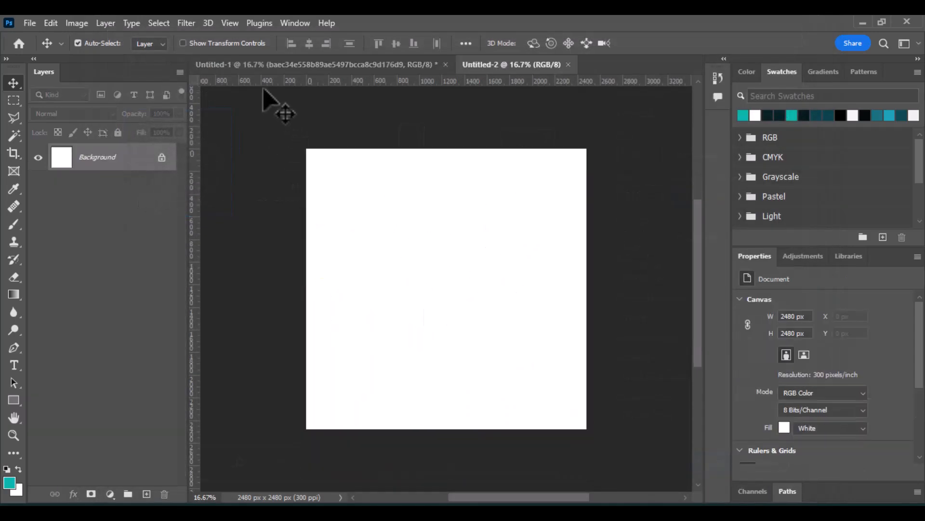
Show the blurred silk background layer in the original document and copy it into the new document.
click(271, 66)
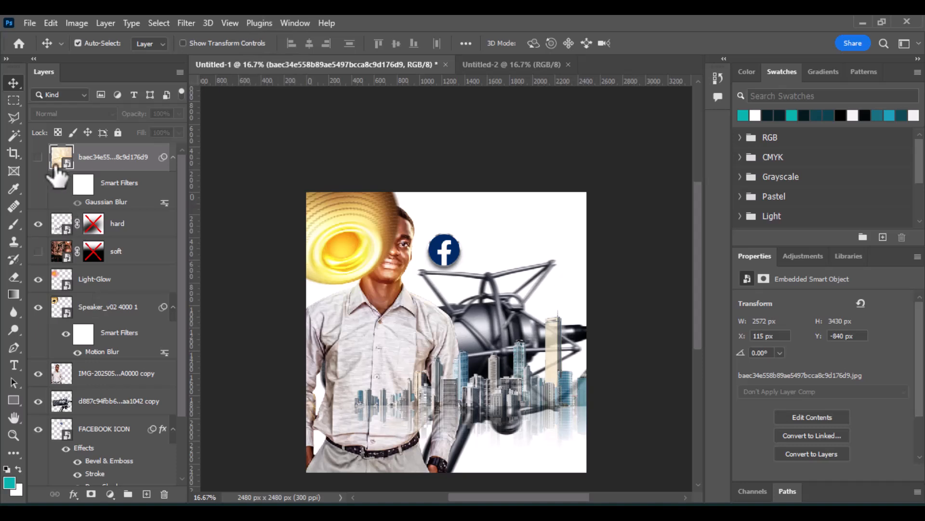
click(38, 157)
drag(412, 316, 475, 295)
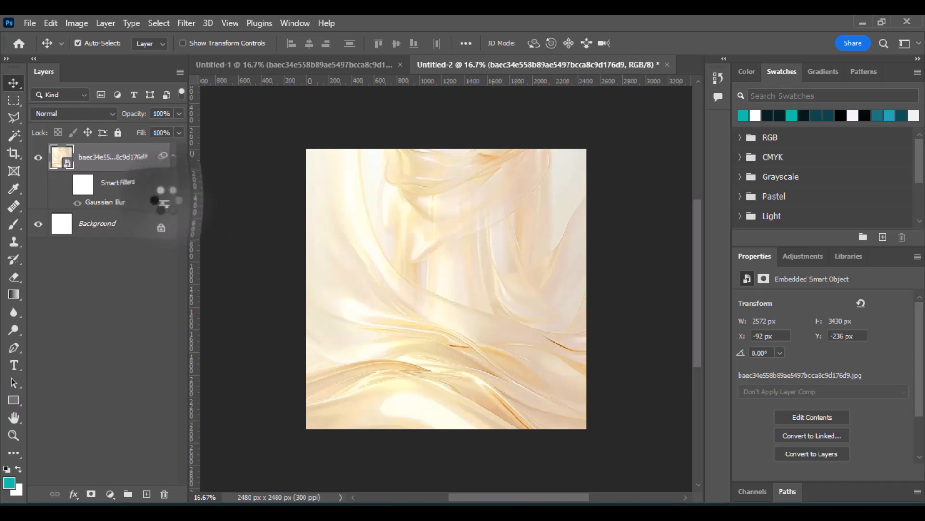
Open the layer's Gaussian Blur smart filter and apply it with a radius of 159 pixels.
double_click(164, 202)
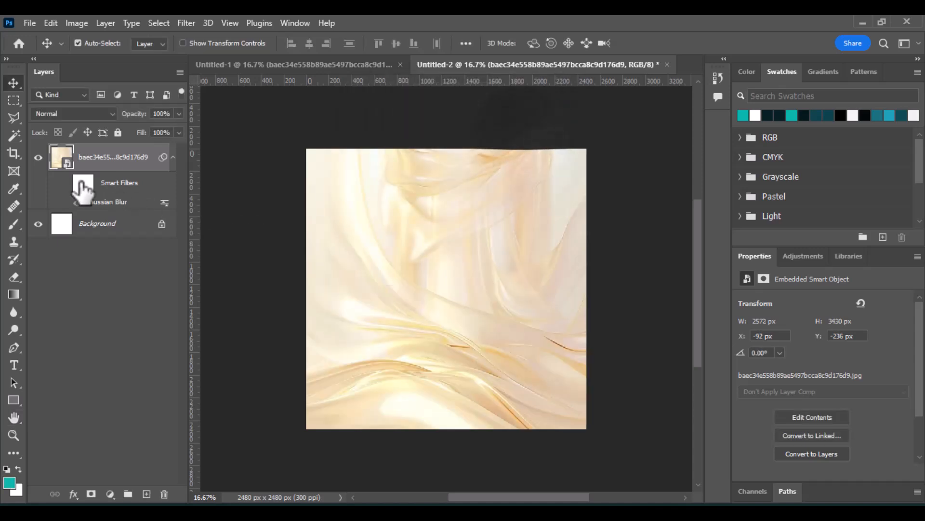
double_click(88, 202)
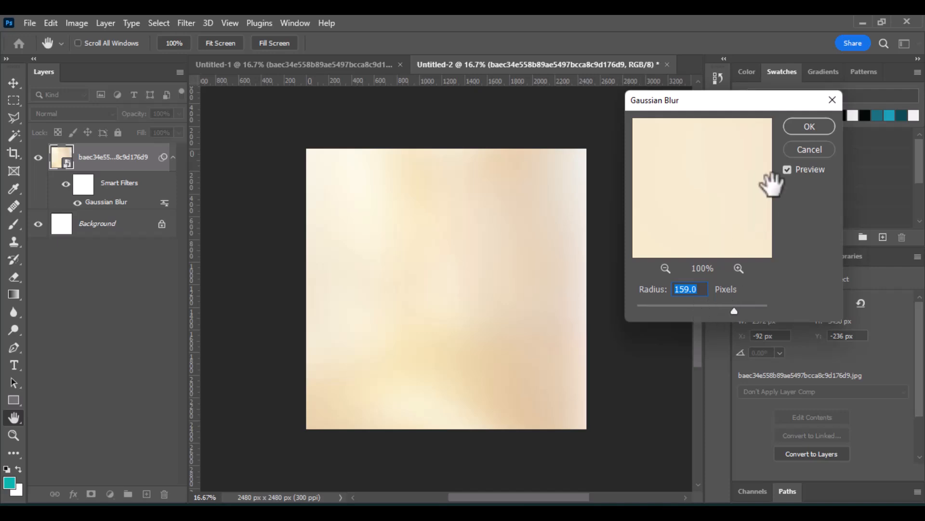
click(802, 124)
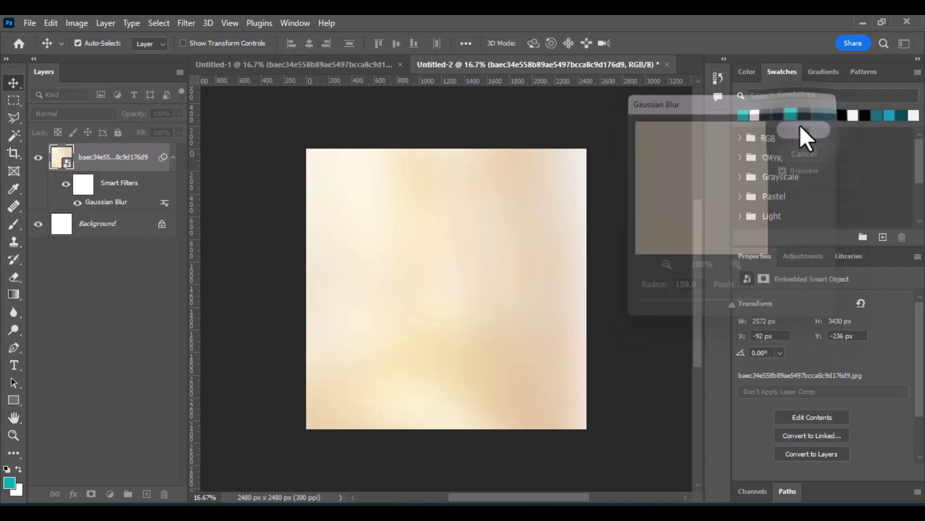
Lock all properties of the blurred background layer in the new document.
click(117, 132)
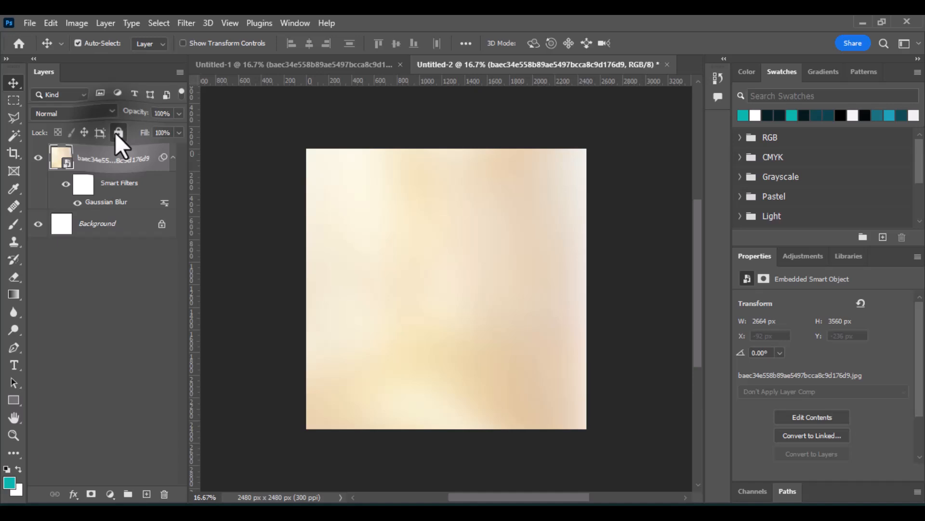
click(482, 316)
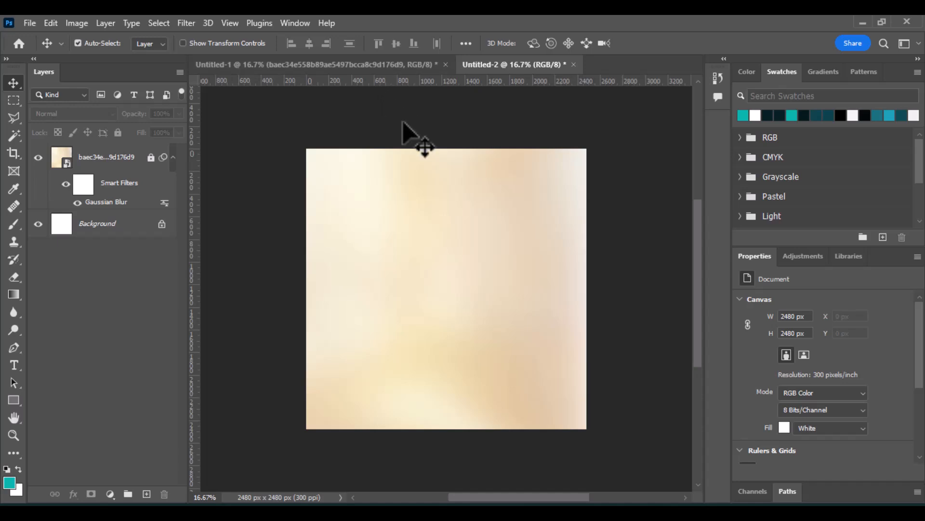
Hide the original's blurred background layer and copy the hard city skyline layer into the new document.
click(375, 65)
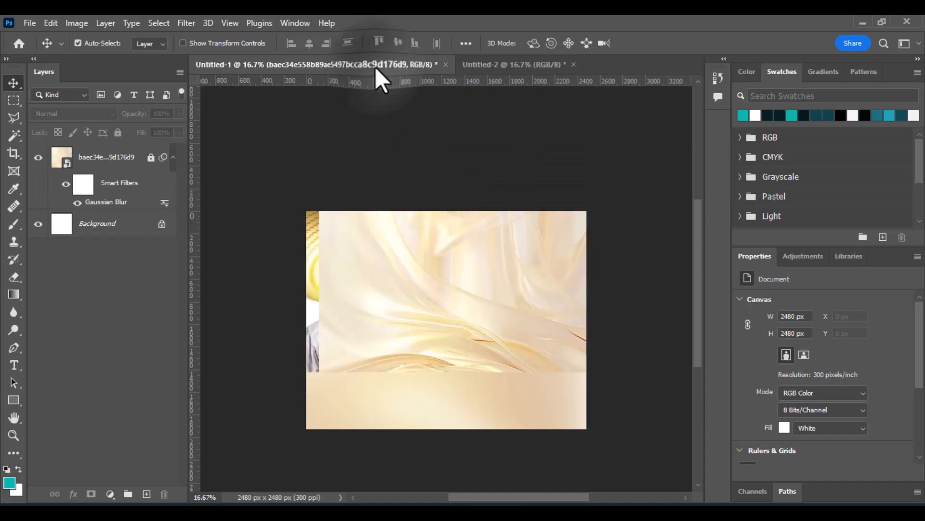
click(38, 157)
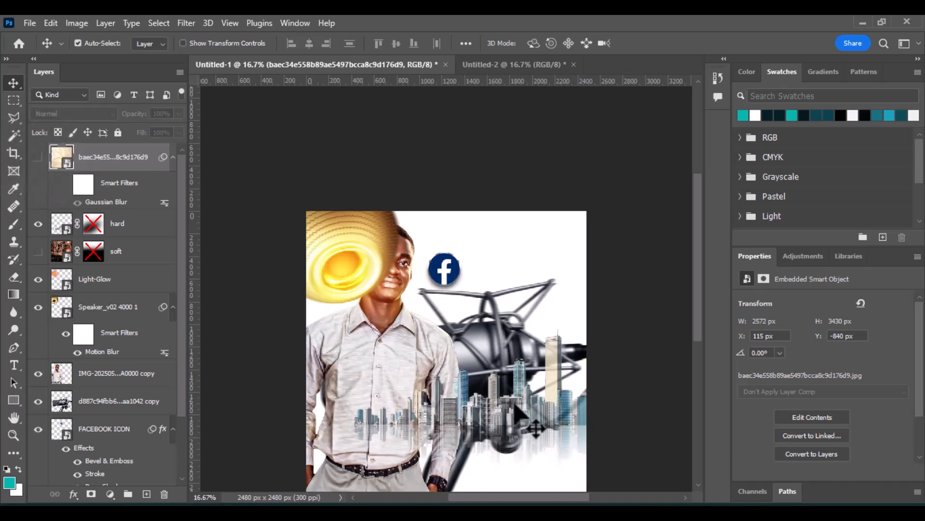
drag(515, 404, 508, 244)
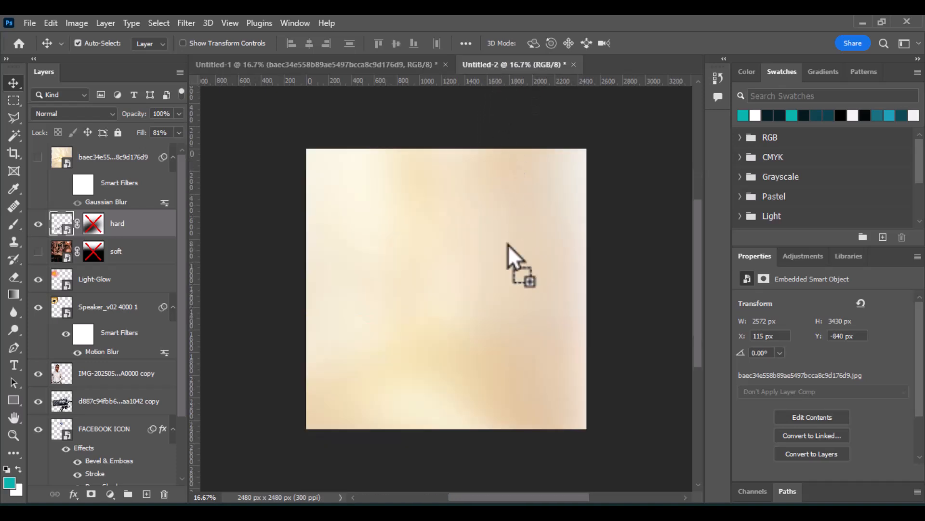
drag(501, 314, 555, 343)
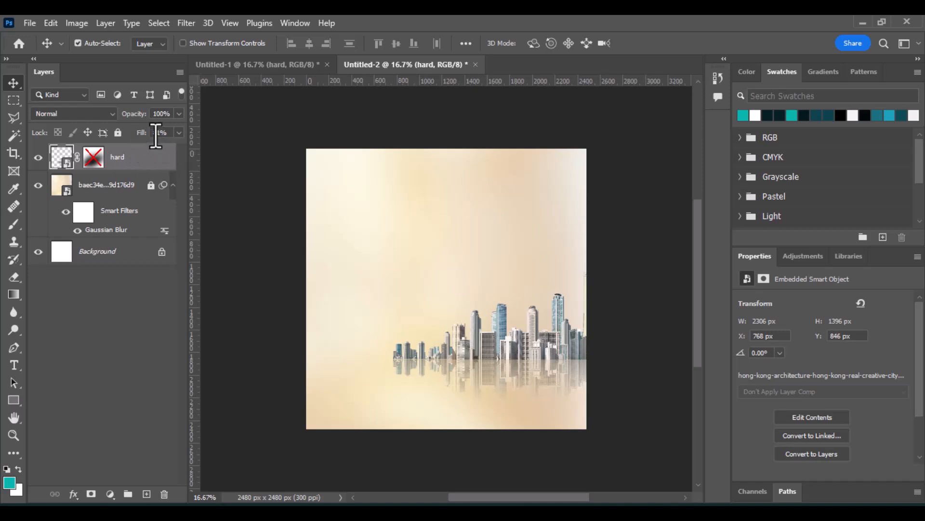
Enable the layer mask on the hard skyline layer.
click(94, 159)
shift+click(93, 159)
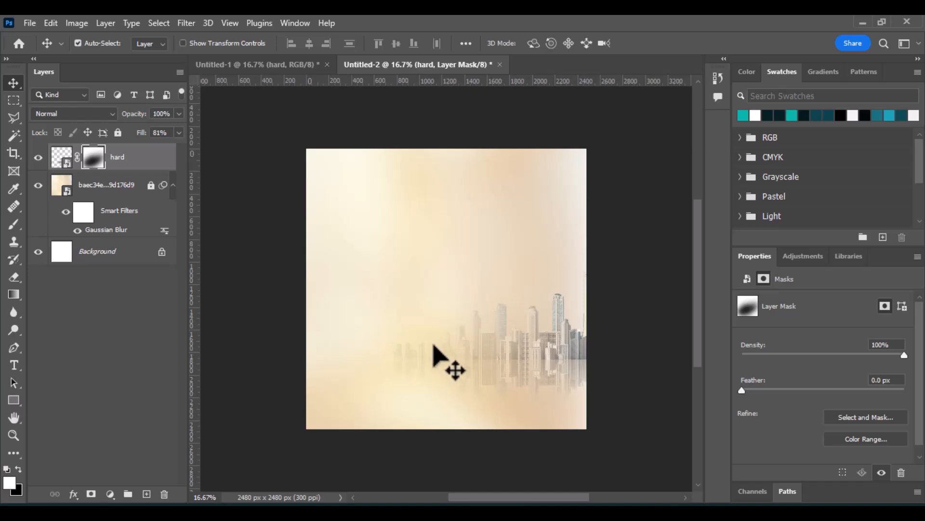
Set the hard skyline layer's blend mode to Hard Light and lock all its properties.
click(74, 113)
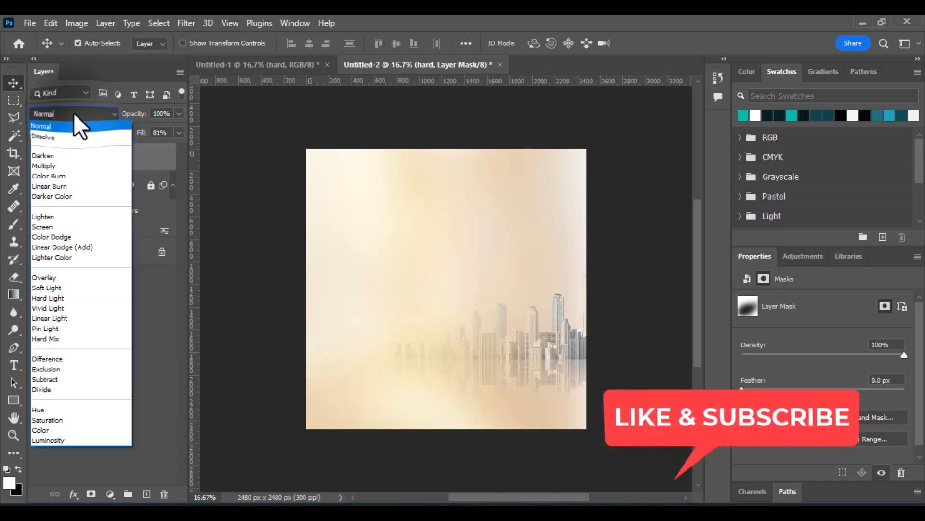
click(87, 297)
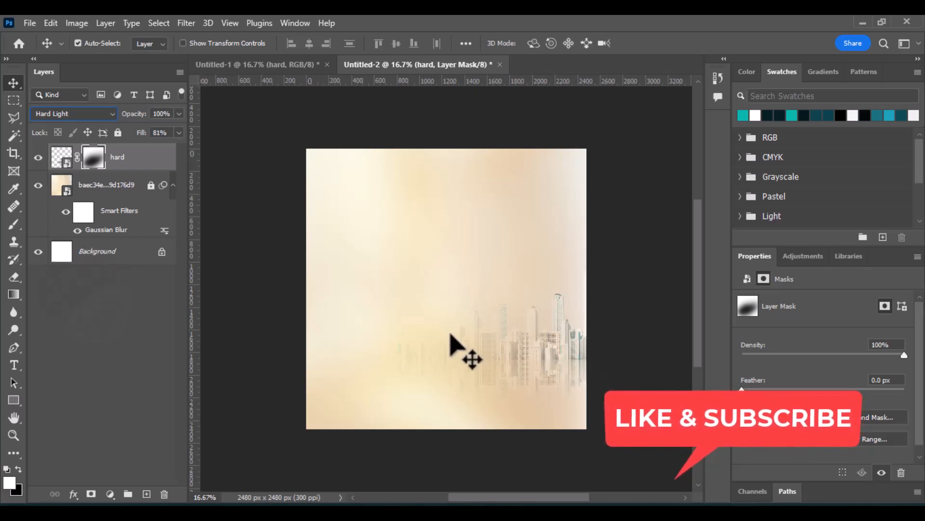
click(117, 133)
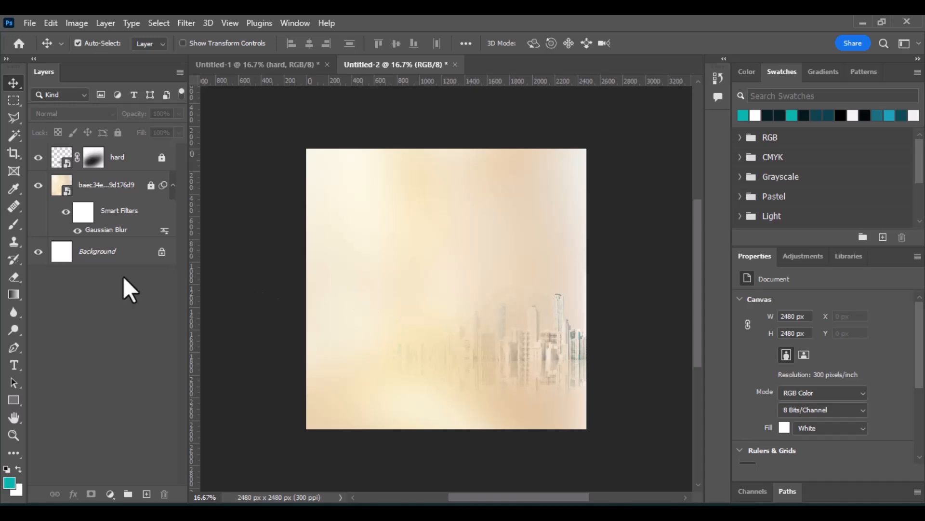
Copy the person photo layer from the original document into the new document.
click(270, 63)
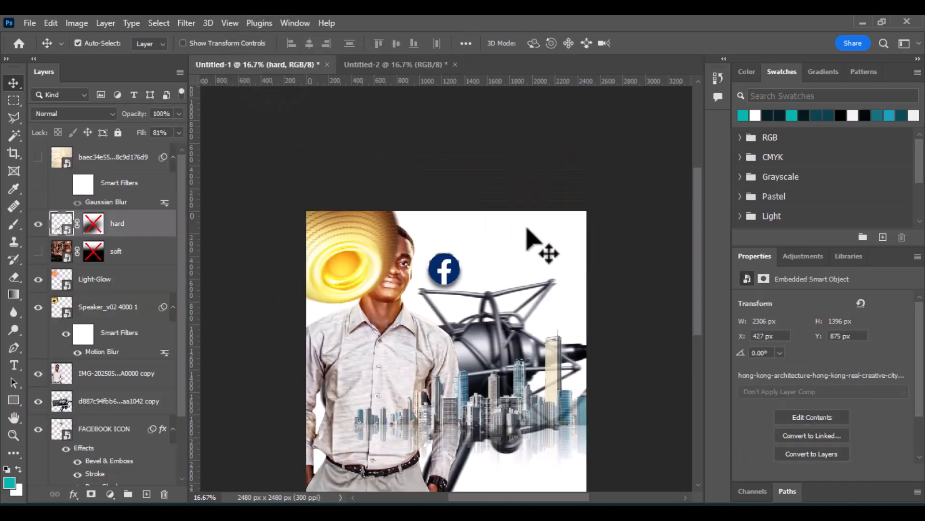
scroll(526, 230, down, 3)
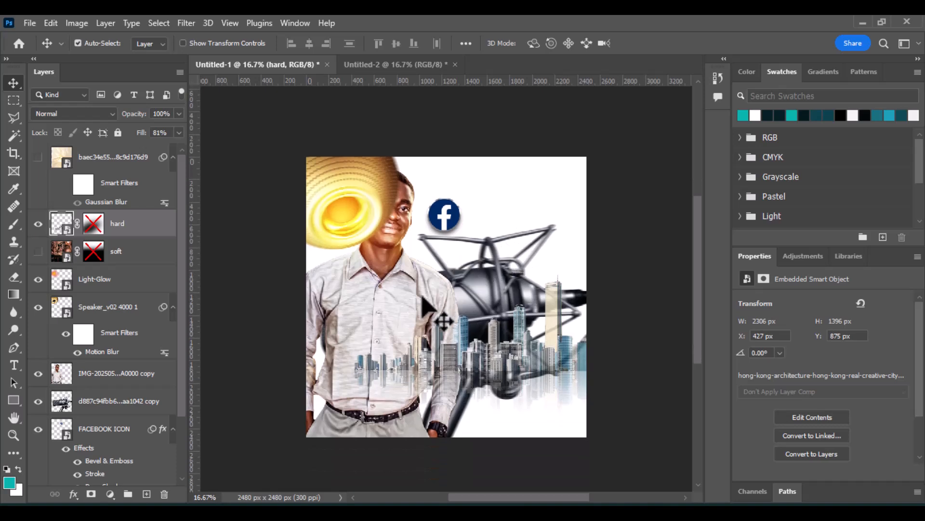
mouse_move(386, 314)
mouse_down()
mouse_move(478, 92)
mouse_move(426, 64)
mouse_move(383, 324)
mouse_up()
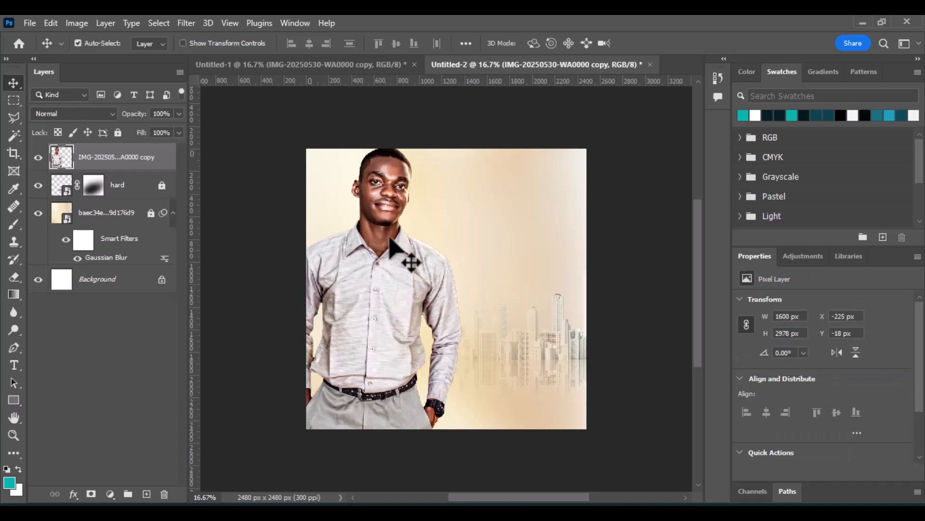
Move the person photo down and left so only the head and shoulders show in the lower left.
drag(390, 239, 356, 297)
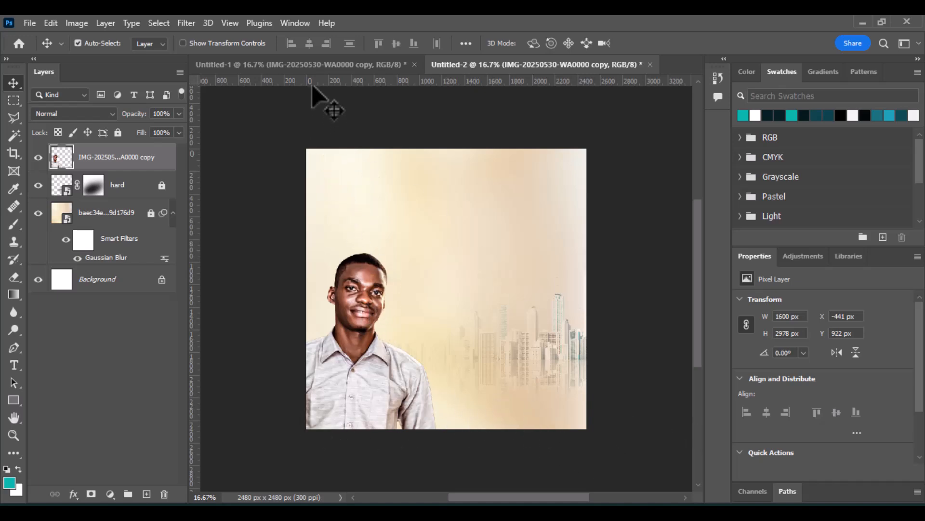
Copy the microphone layer from the original document into the new one, placing it in the lower right corner.
click(314, 70)
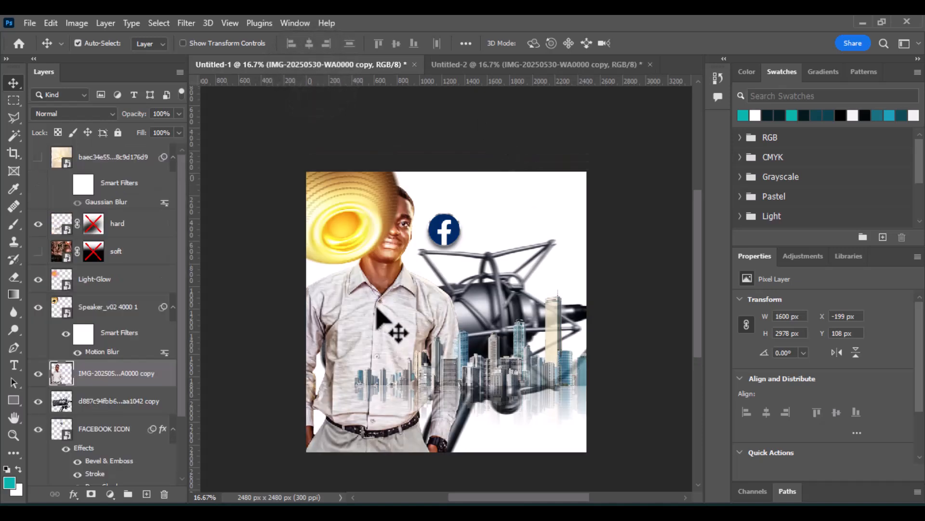
drag(512, 324, 560, 29)
drag(553, 64, 553, 65)
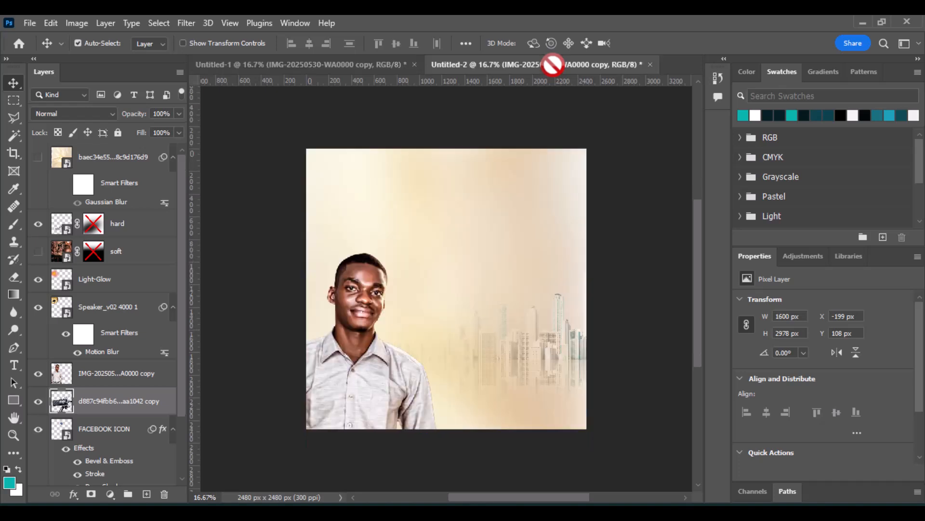
mouse_move(528, 401)
mouse_down()
mouse_move(519, 414)
mouse_move(525, 405)
mouse_move(501, 399)
mouse_move(535, 394)
mouse_up()
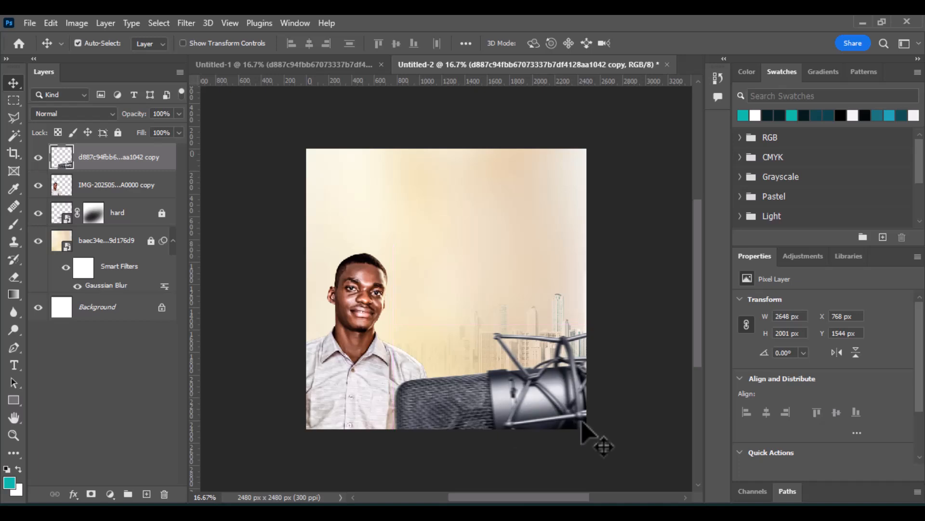
Draw a teal rectangle about 1175 x 690 px over the lower left corner of the canvas.
scroll(467, 403, down, 1)
scroll(415, 350, down, 1)
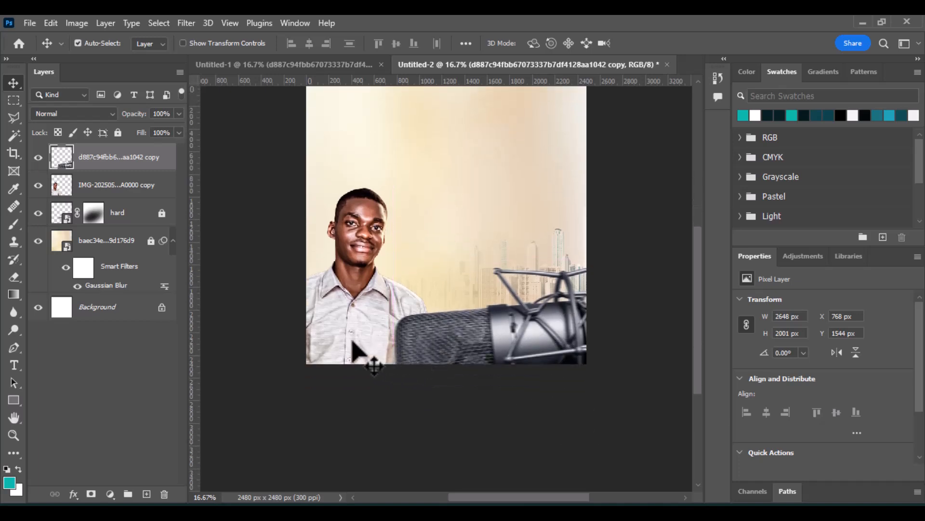
click(354, 343)
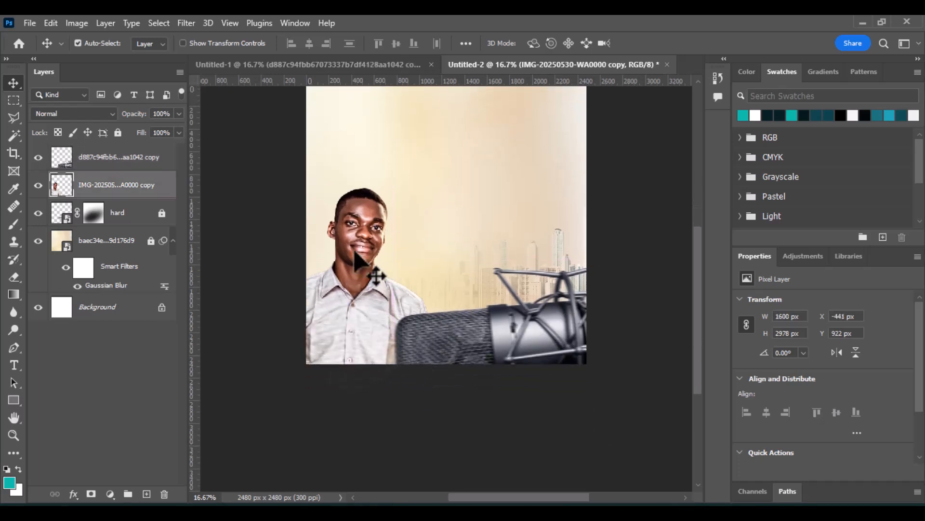
click(13, 399)
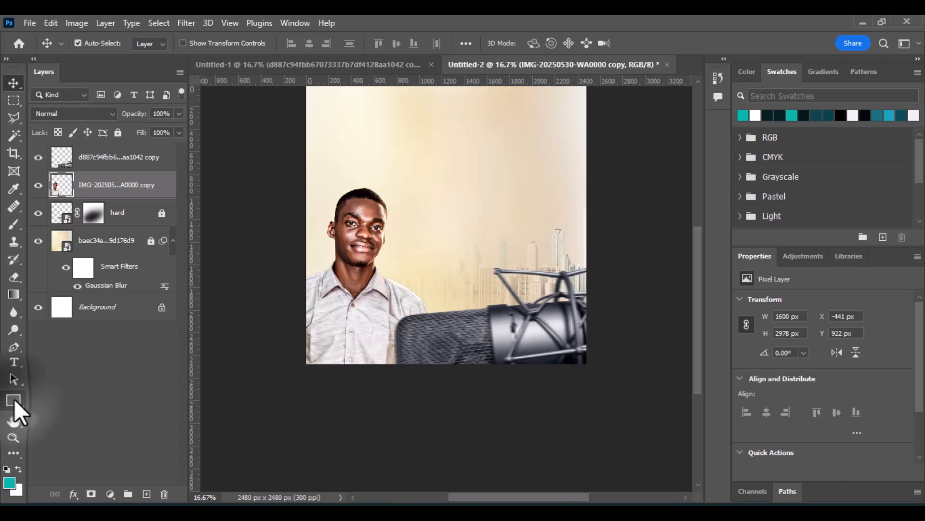
drag(286, 316, 418, 394)
drag(403, 329, 467, 303)
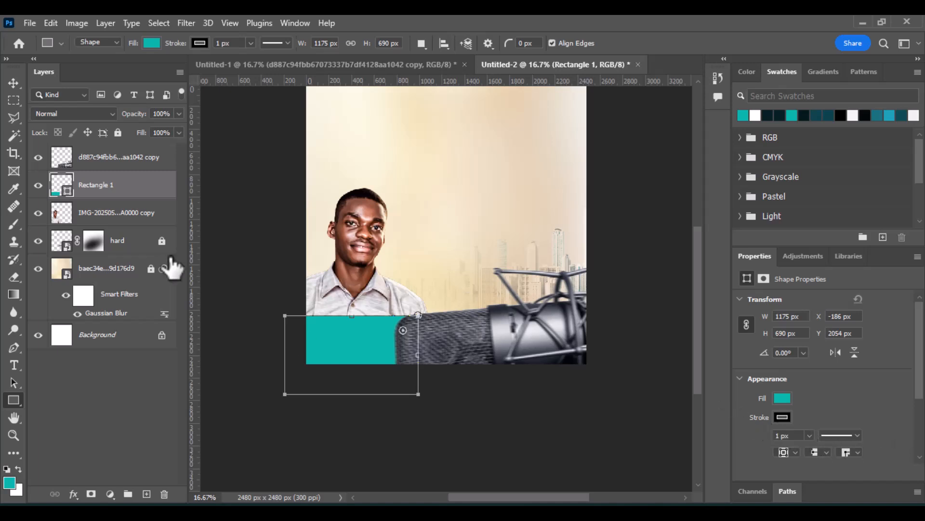
Change the rectangle's fill colour to red c81717.
click(11, 82)
scroll(768, 384, down, 2)
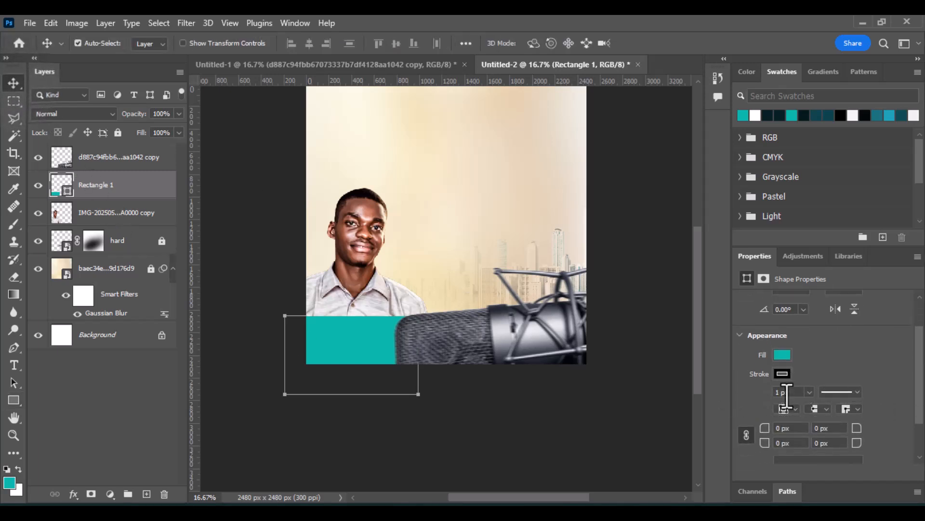
click(781, 351)
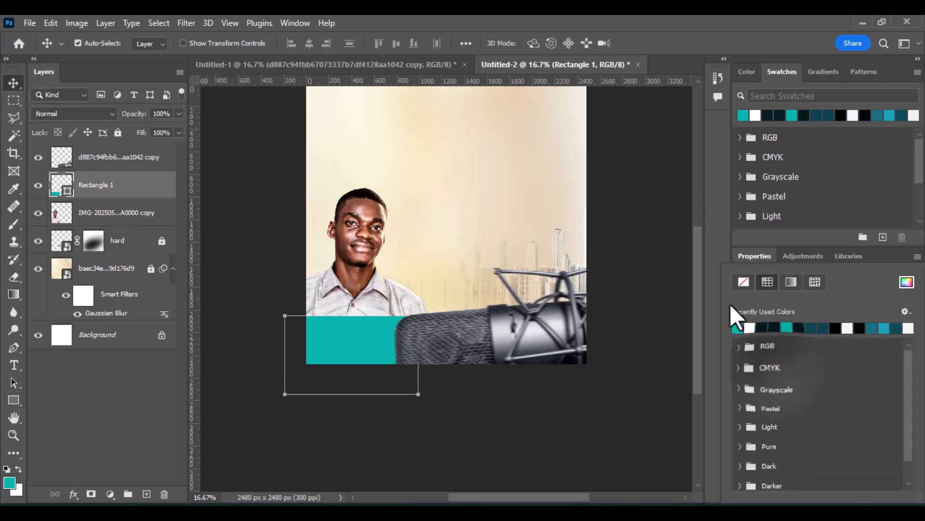
click(727, 236)
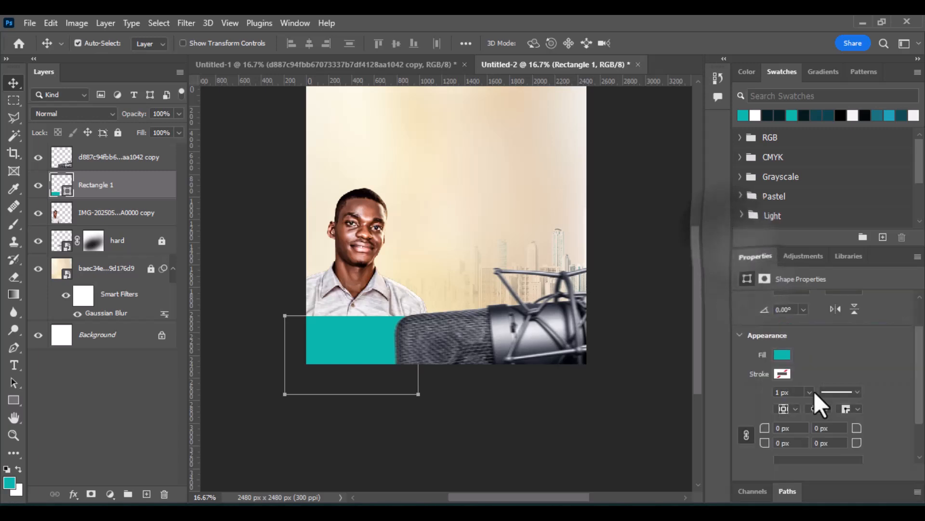
click(779, 357)
click(908, 282)
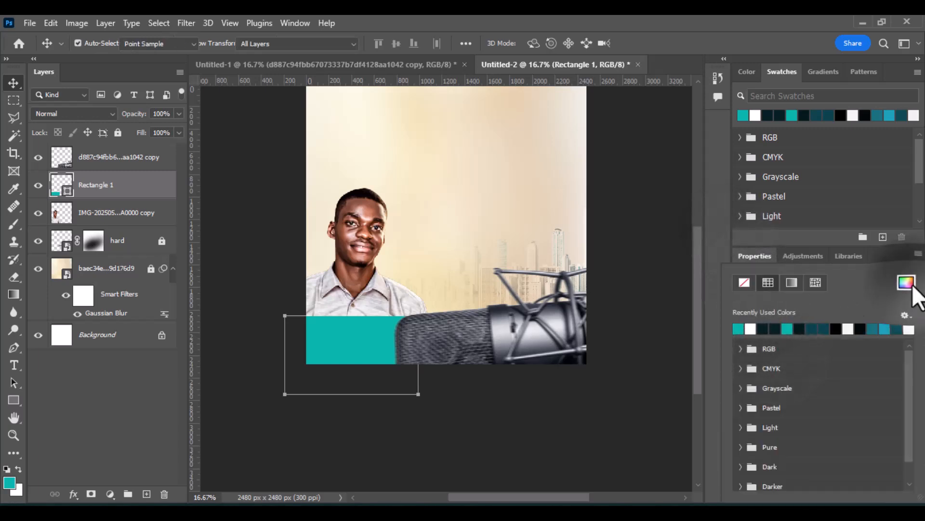
drag(611, 363, 618, 401)
drag(584, 301, 585, 257)
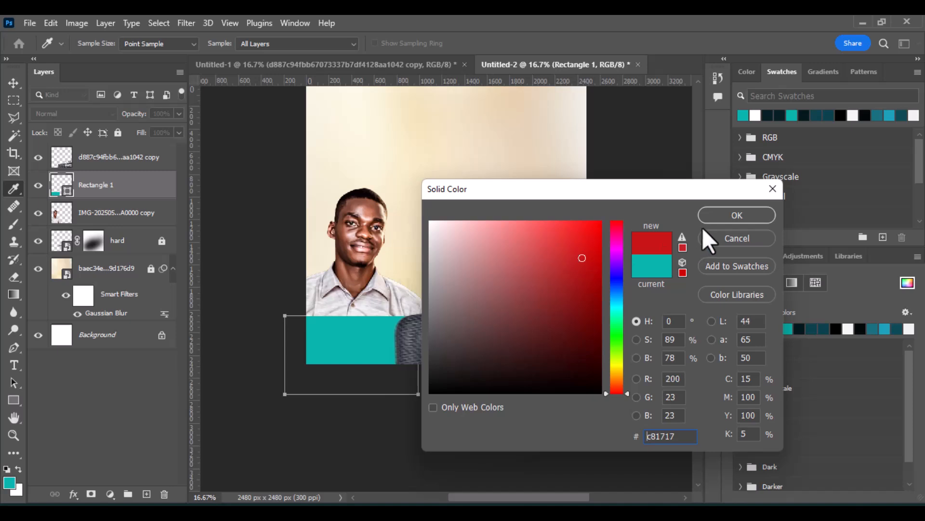
click(714, 218)
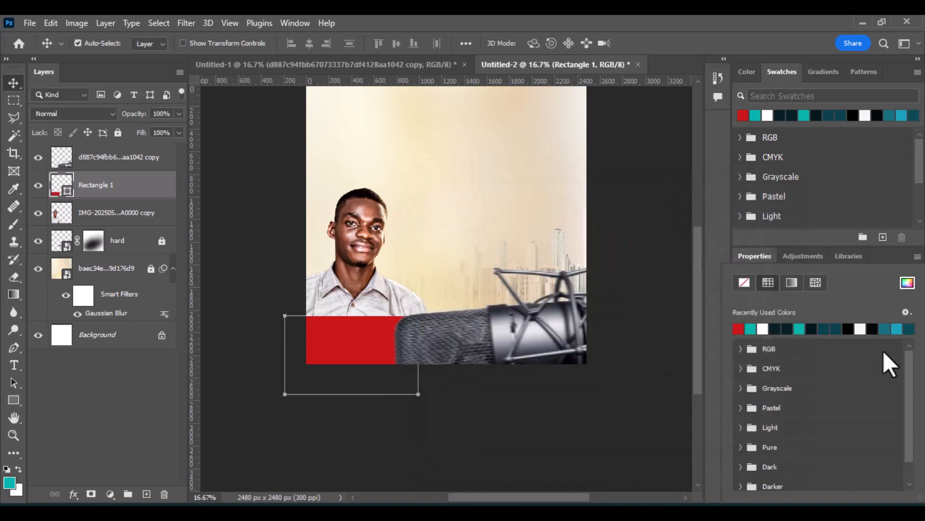
Round the rectangle's top-right corner to a 169 px radius and nudge the rectangle slightly into place.
click(724, 258)
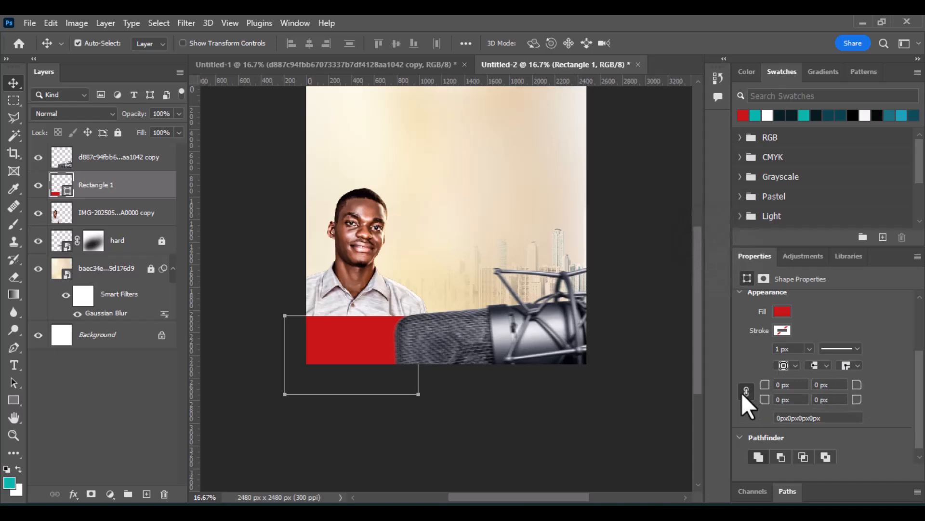
click(745, 391)
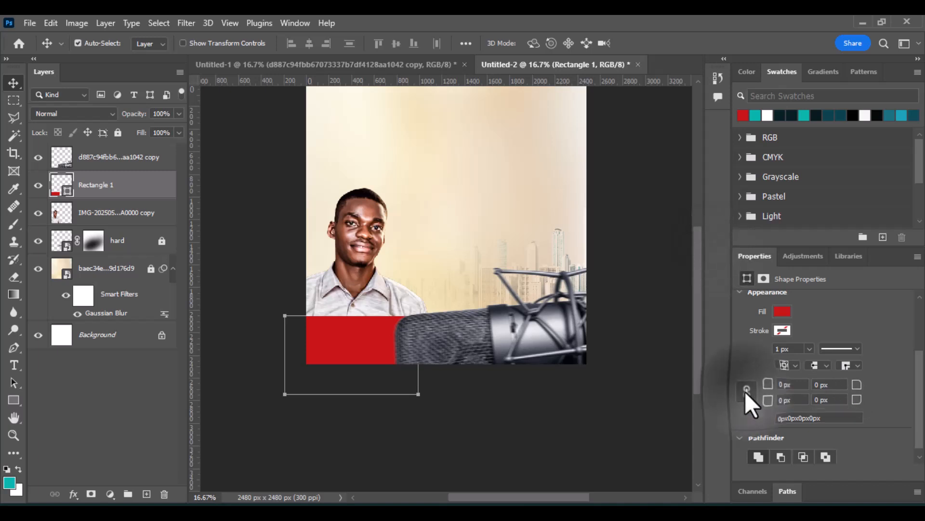
drag(857, 385, 883, 393)
click(843, 386)
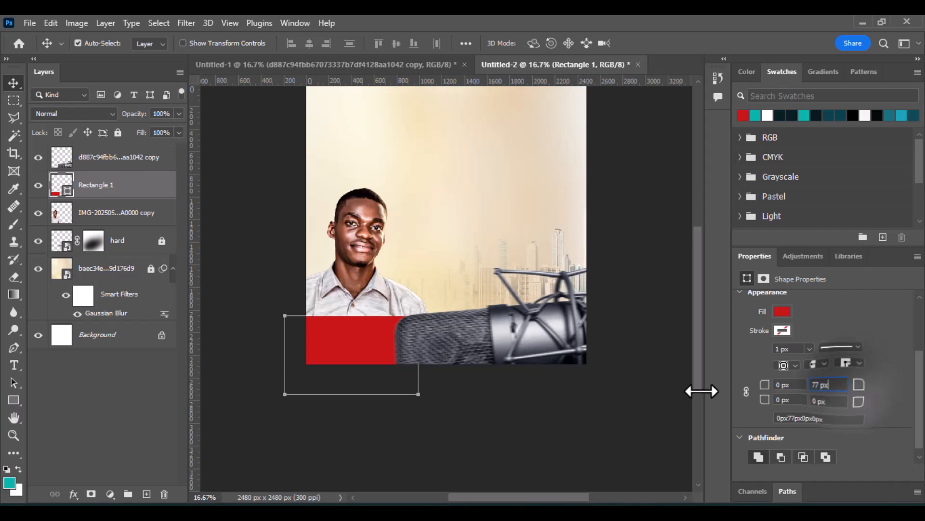
drag(356, 342, 345, 346)
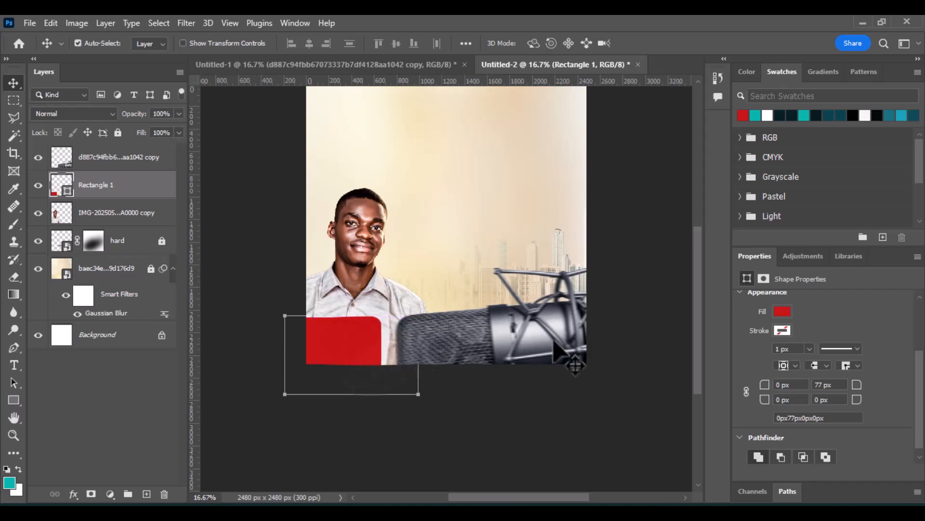
drag(857, 385, 877, 399)
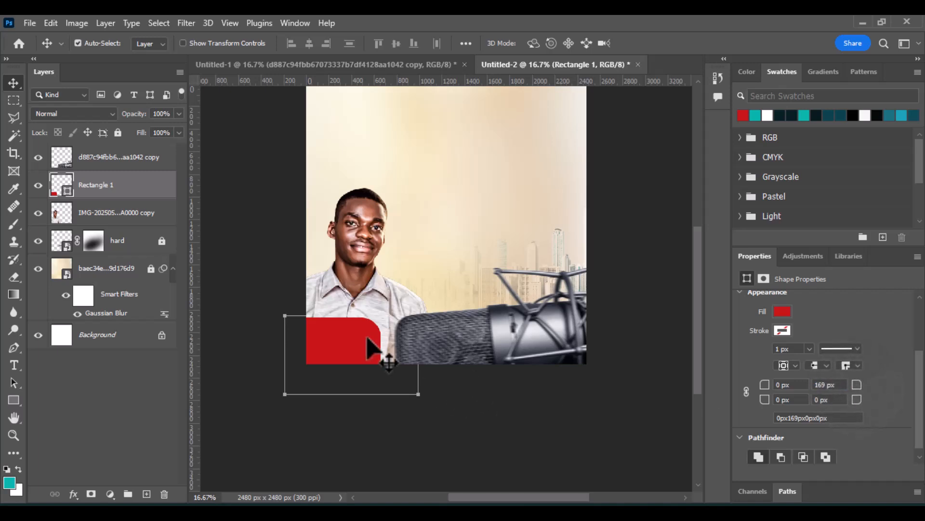
drag(367, 338, 389, 339)
Nudge the microphone layer slightly downward.
click(483, 334)
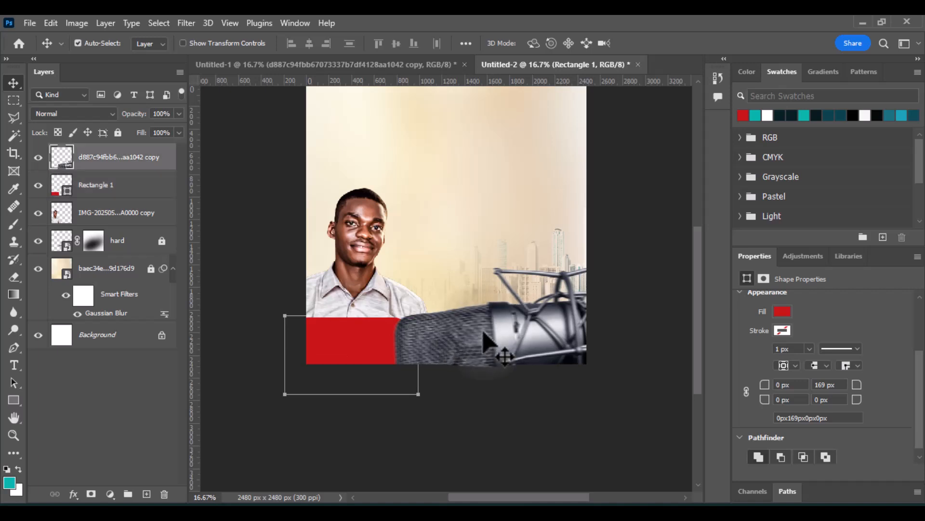
drag(483, 332, 483, 342)
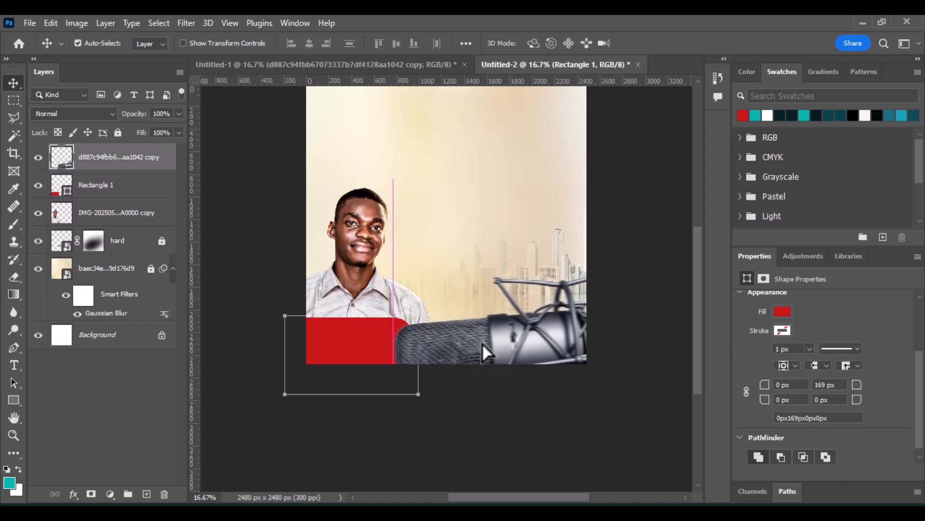
Add a white outside stroke of 31 px to the red rectangle as a layer style.
click(365, 341)
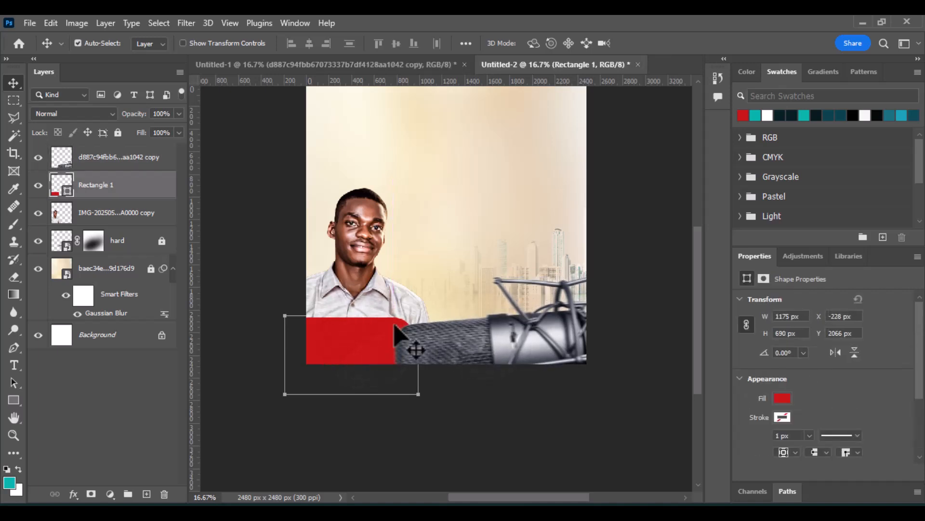
click(72, 493)
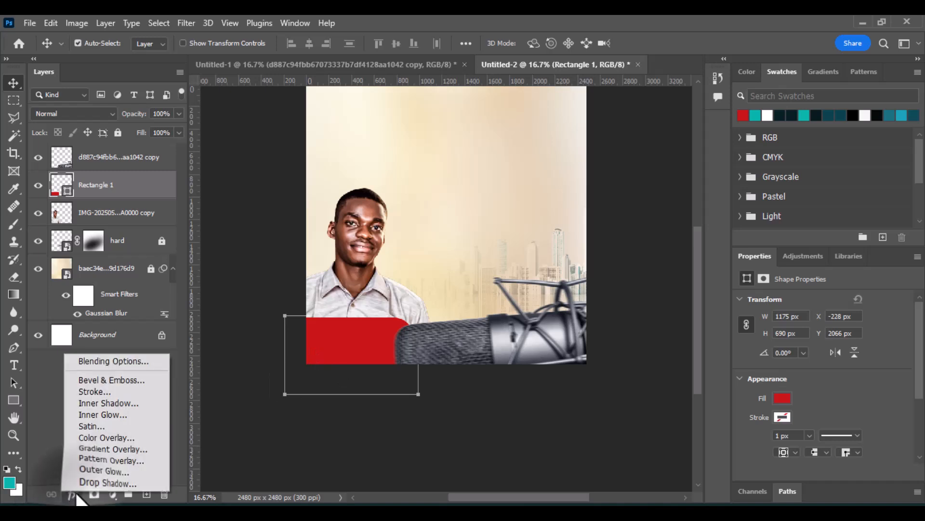
click(126, 396)
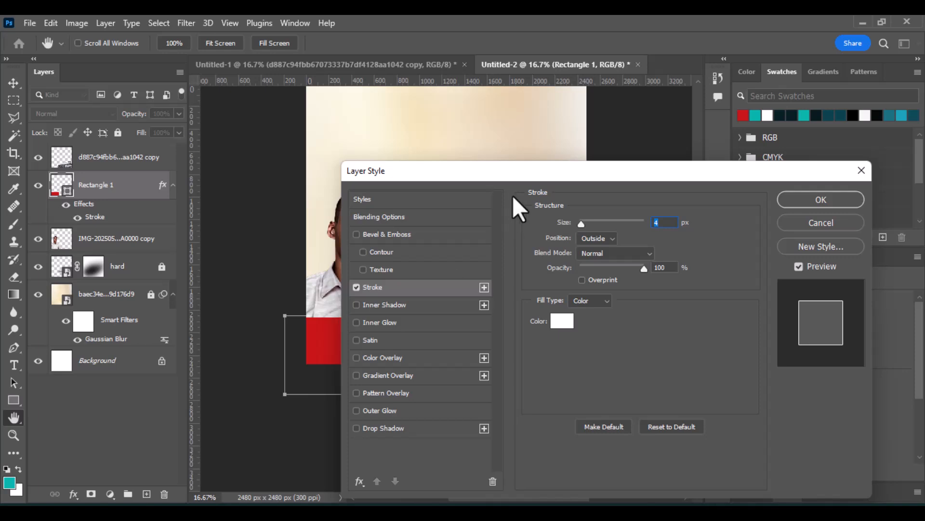
drag(520, 173, 661, 158)
text(8)
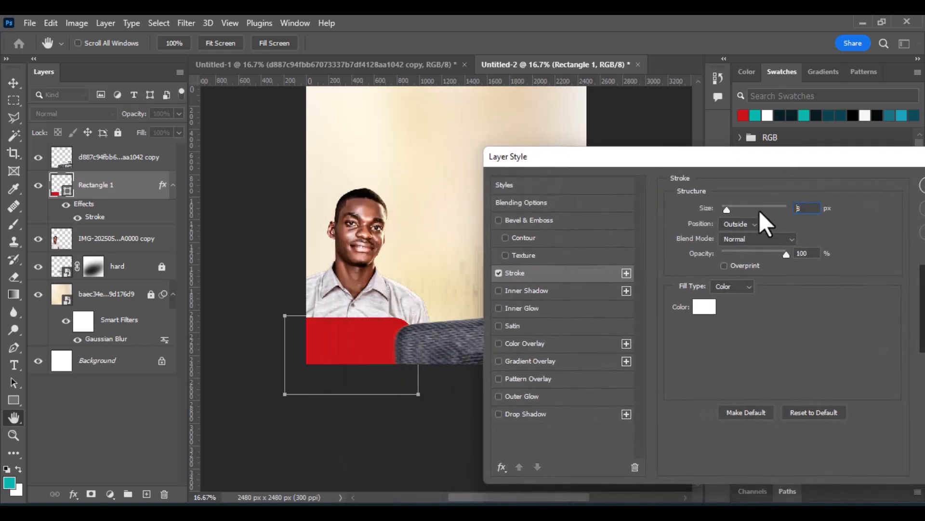
key(Up)
key(Up)
key(Up)
key(Up)
key(Up)
key(Up)
key(Up)
key(Up)
key(Up)
key(Up)
key(Up)
key(Up)
key(Up)
key(Up)
key(Up)
key(Up)
key(Up)
key(Up)
key(Up)
key(Up)
key(Up)
key(Up)
key(Up)
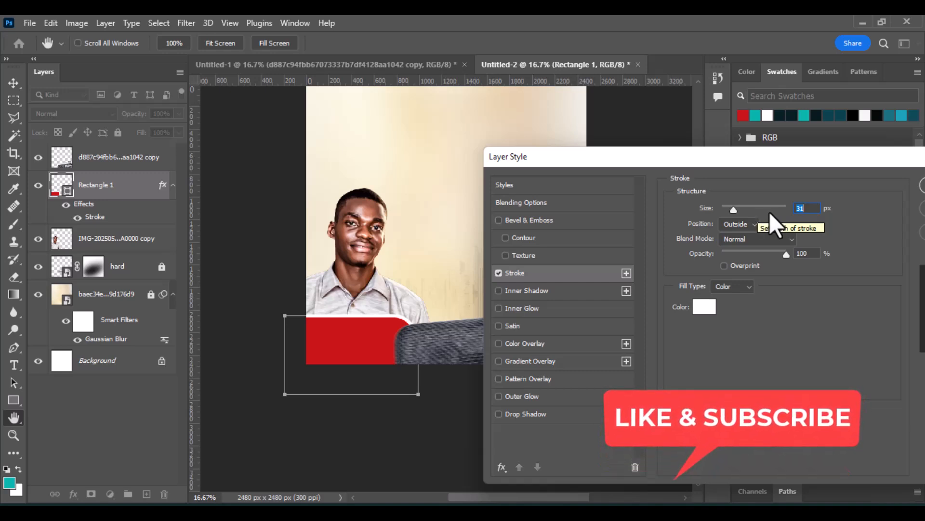
Add a Stroke Emboss bevel with a ridged gloss contour to the rectangle and apply the layer style.
click(498, 220)
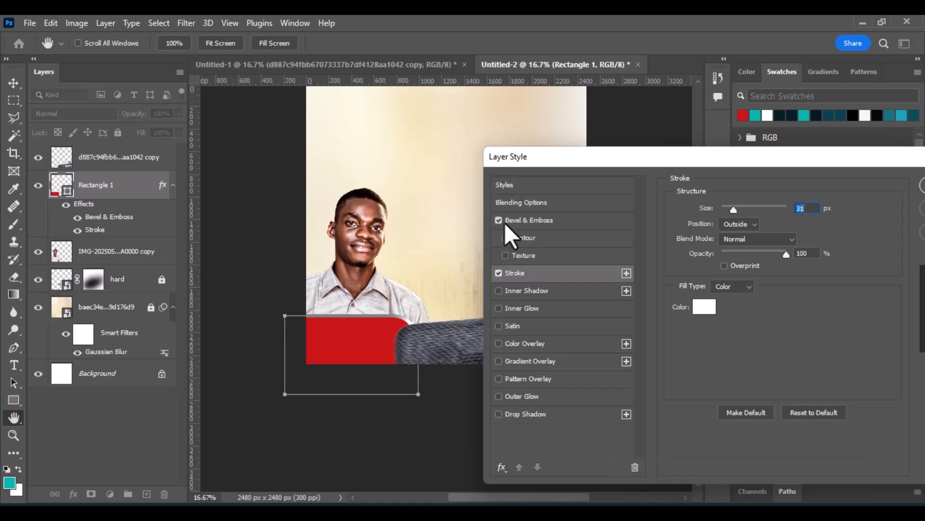
click(517, 220)
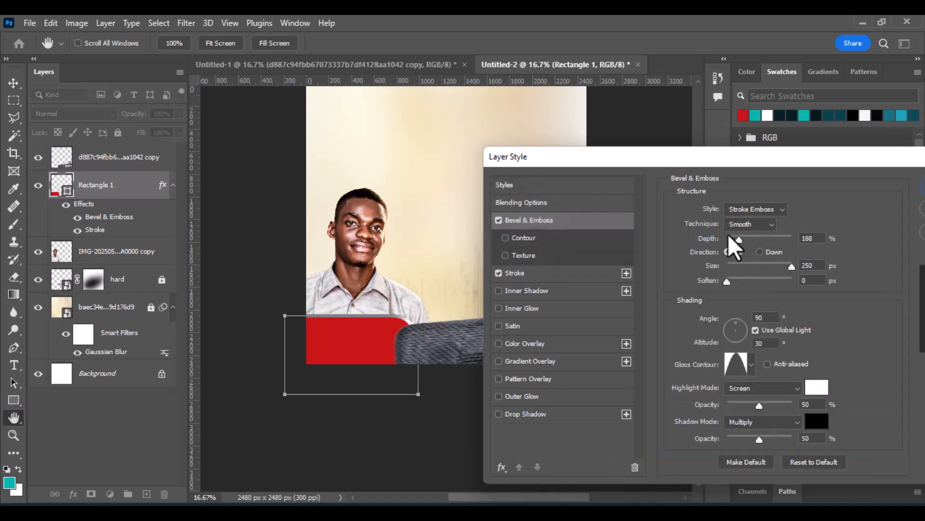
click(751, 365)
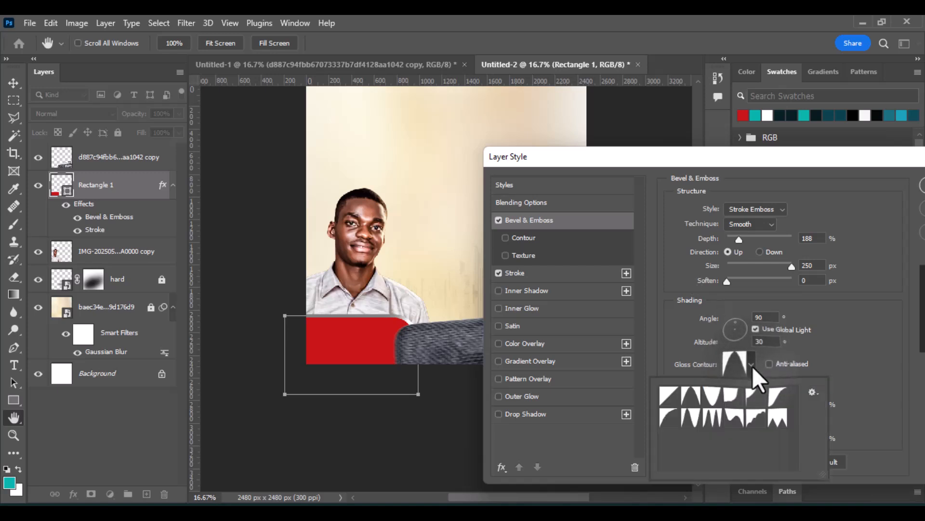
click(714, 417)
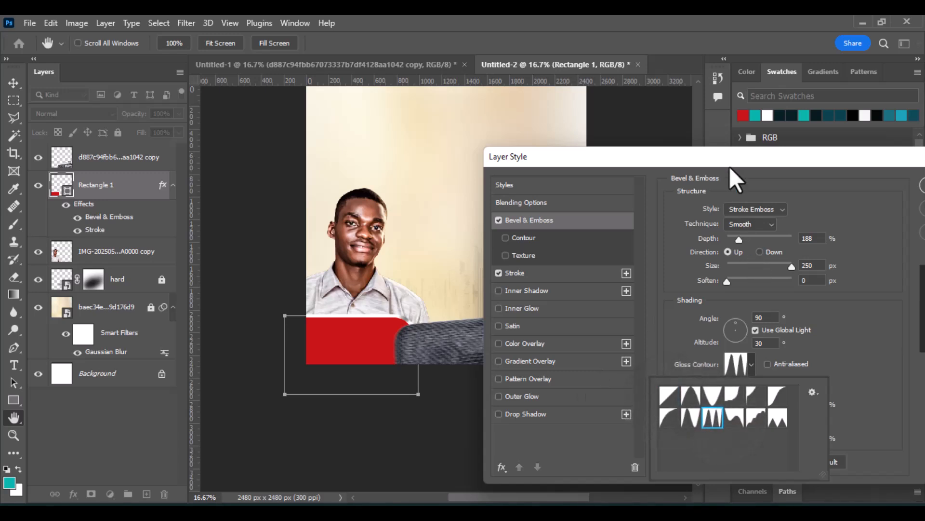
drag(729, 167, 562, 185)
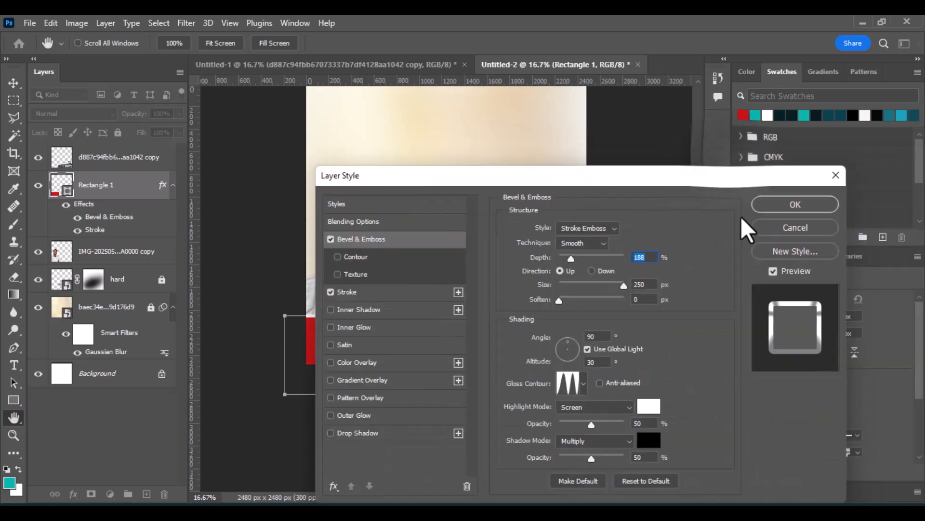
click(773, 208)
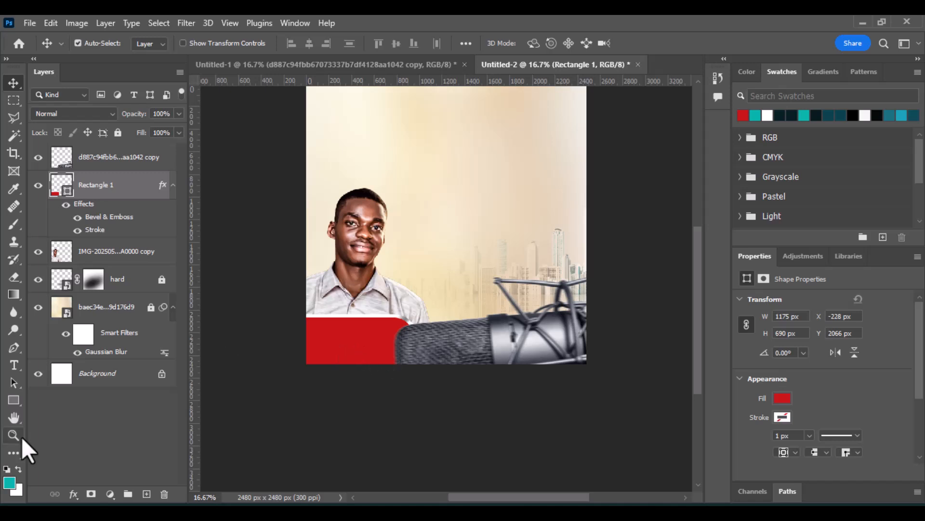
Add a new empty layer above the rectangle with the Type tool active.
click(14, 365)
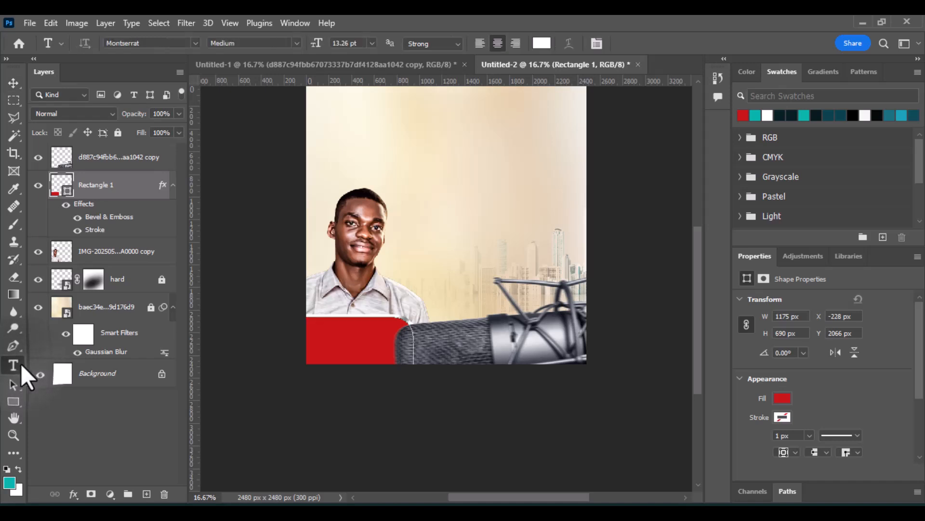
click(146, 494)
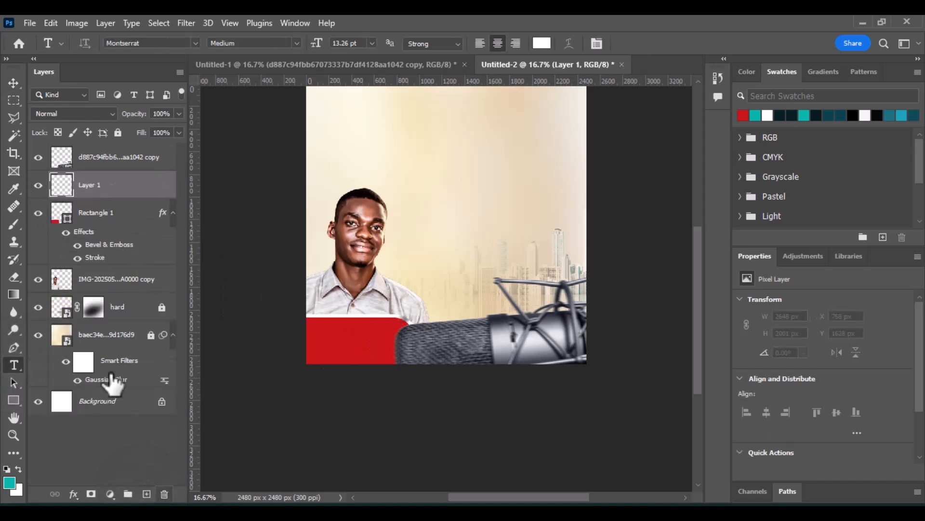
click(100, 215)
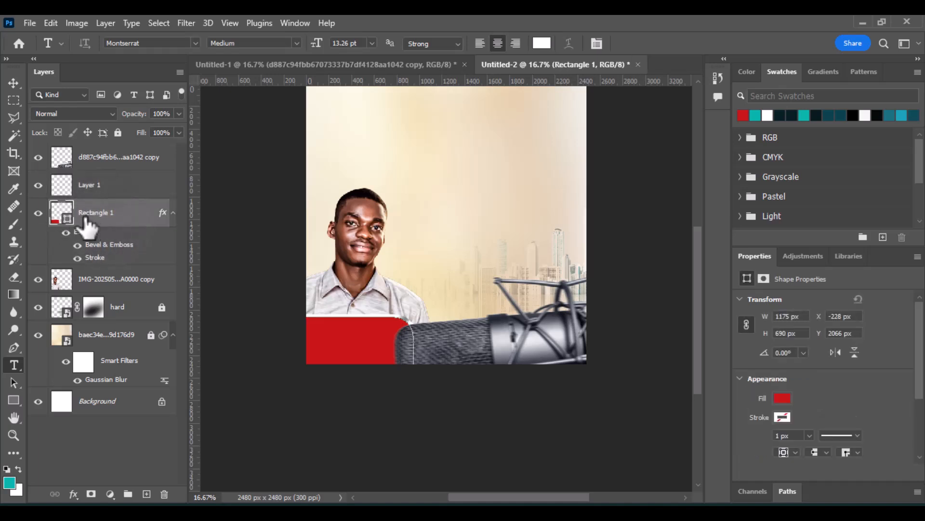
click(322, 339)
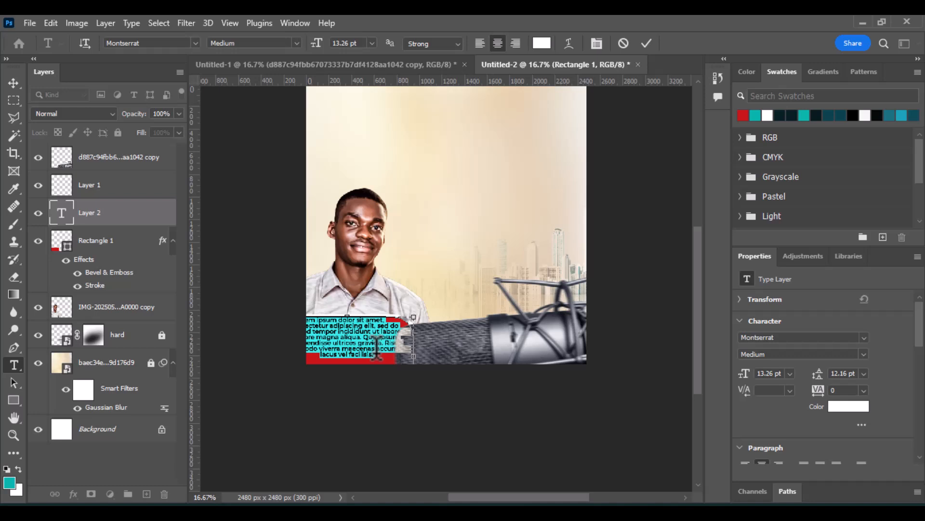
click(623, 43)
Add a centre-aligned text line reading Peter Pan on the red rectangle.
click(92, 185)
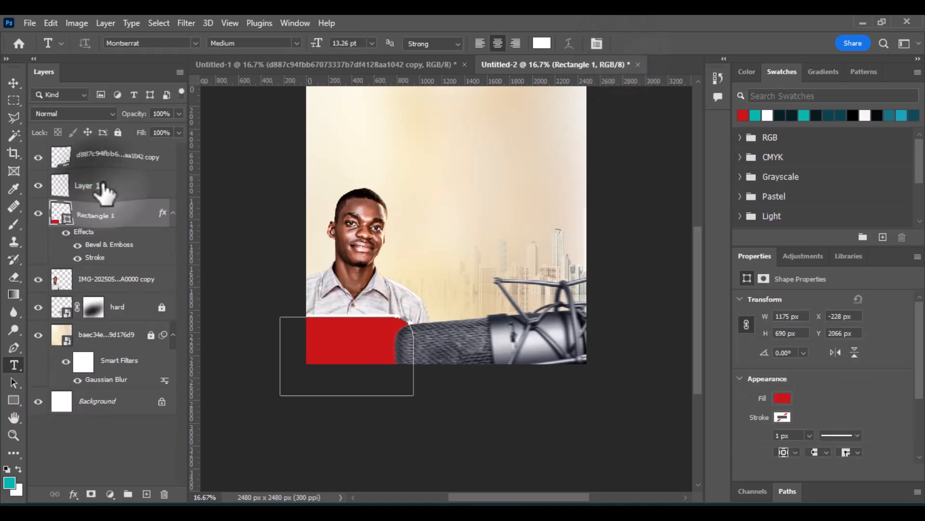
click(314, 334)
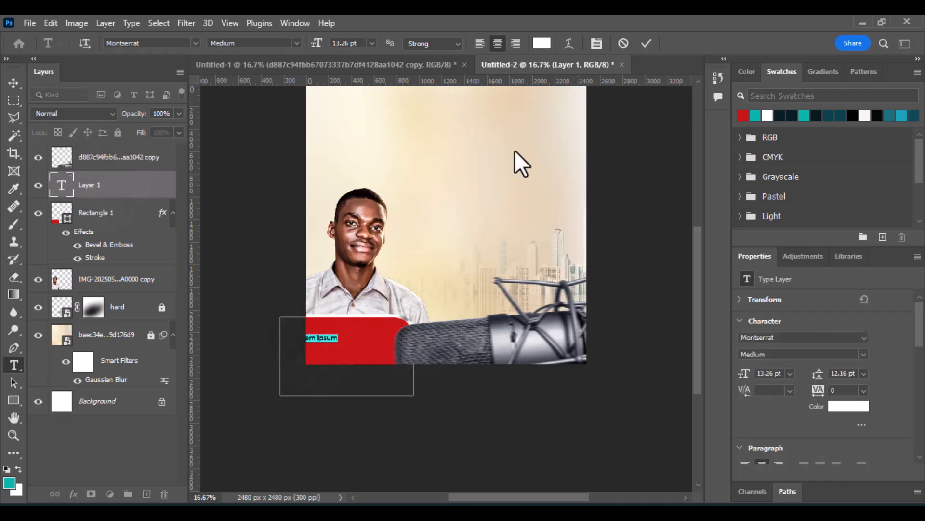
click(477, 41)
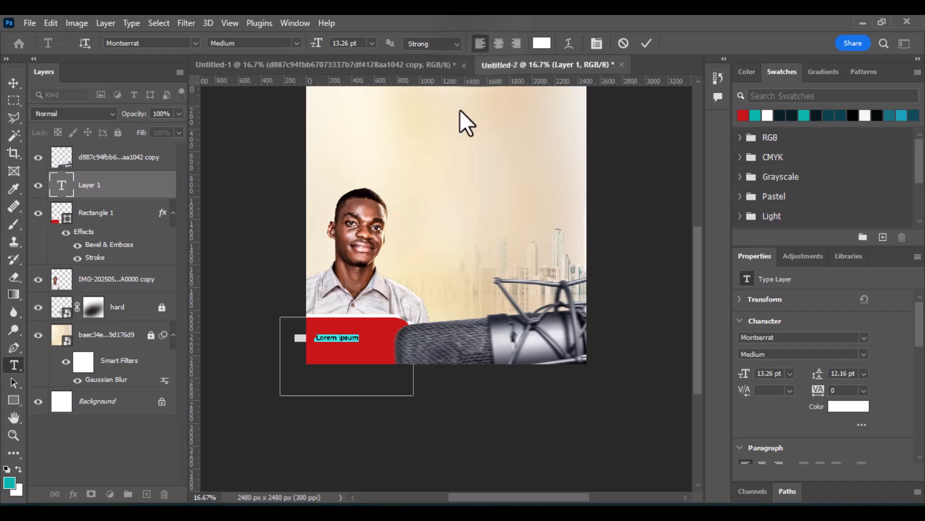
click(500, 45)
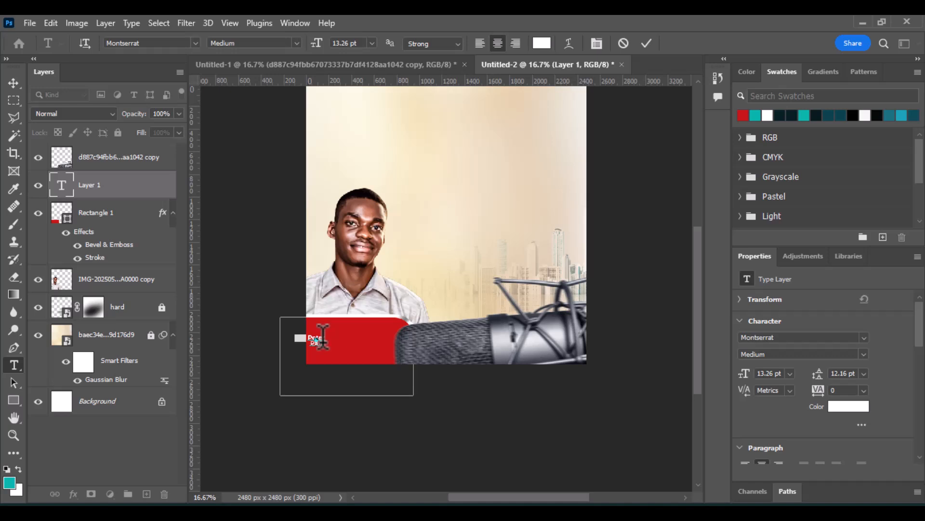
click(646, 43)
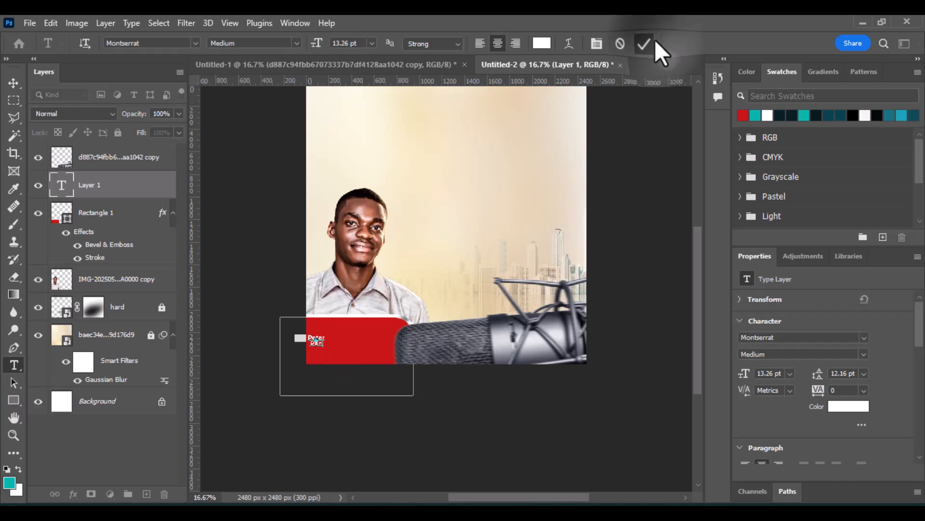
Set the Peter Pan text size to 21 pt and move it to the middle of the red rectangle.
drag(742, 374, 749, 374)
click(14, 83)
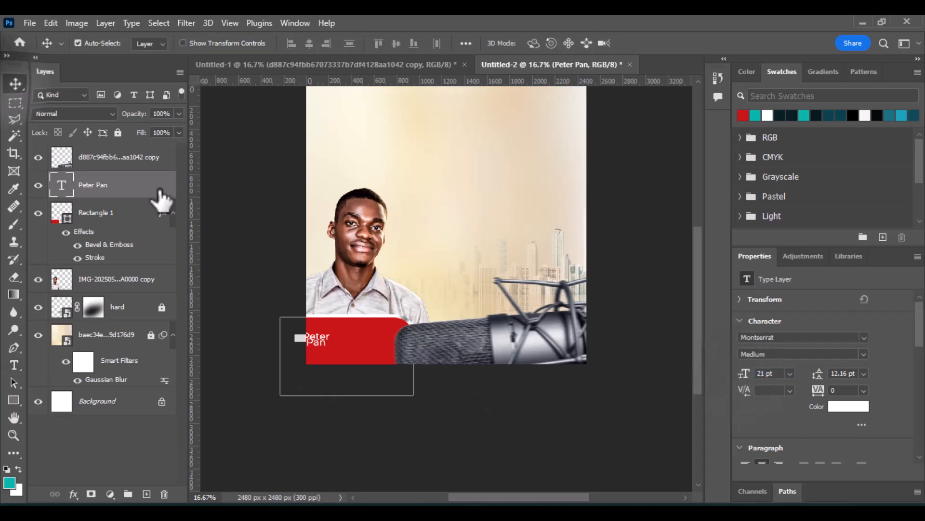
drag(322, 342, 351, 340)
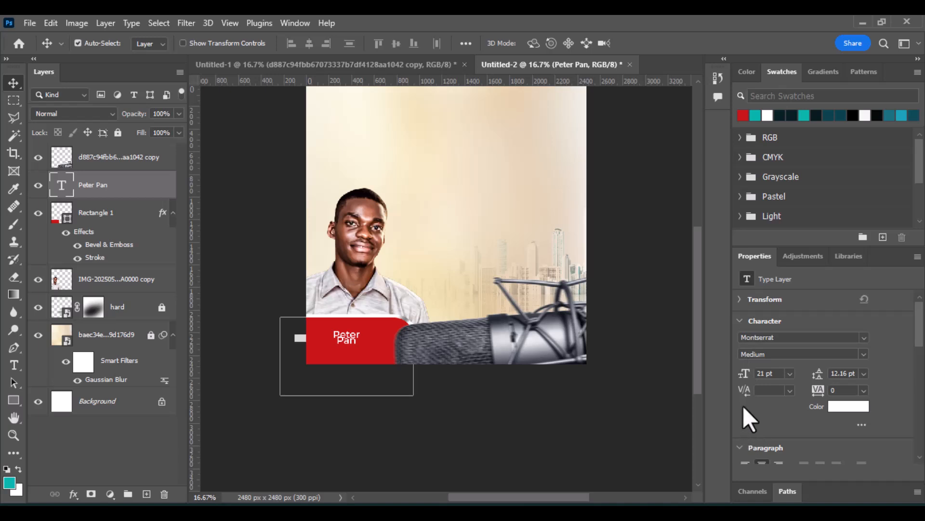
Set the Peter Pan text to 31 pt with 26 pt leading and reposition it within the red rectangle.
mouse_move(745, 374)
mouse_down()
mouse_move(767, 376)
mouse_move(744, 375)
mouse_up()
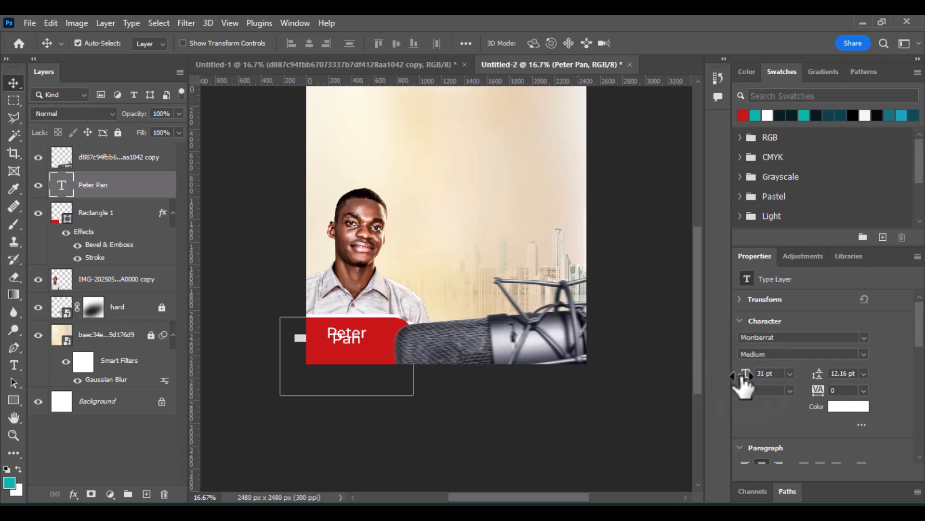
drag(825, 379, 821, 378)
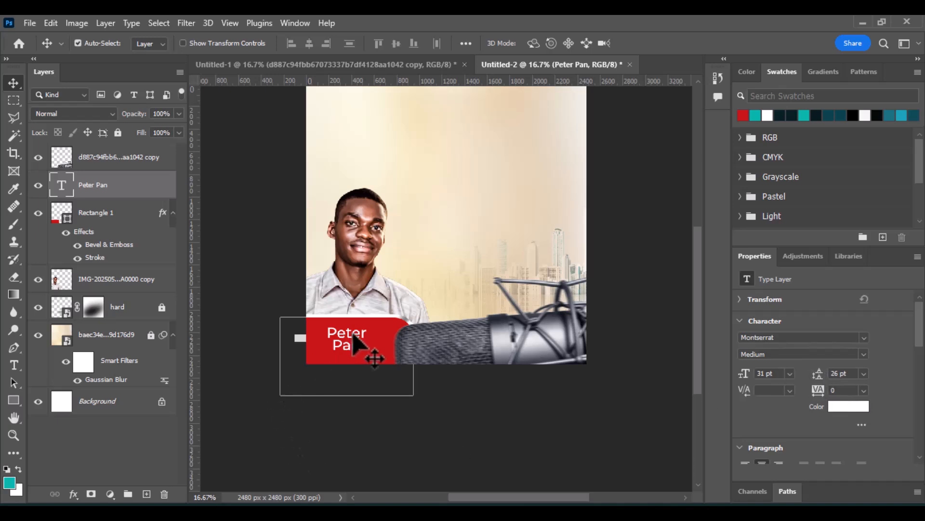
drag(353, 338, 359, 347)
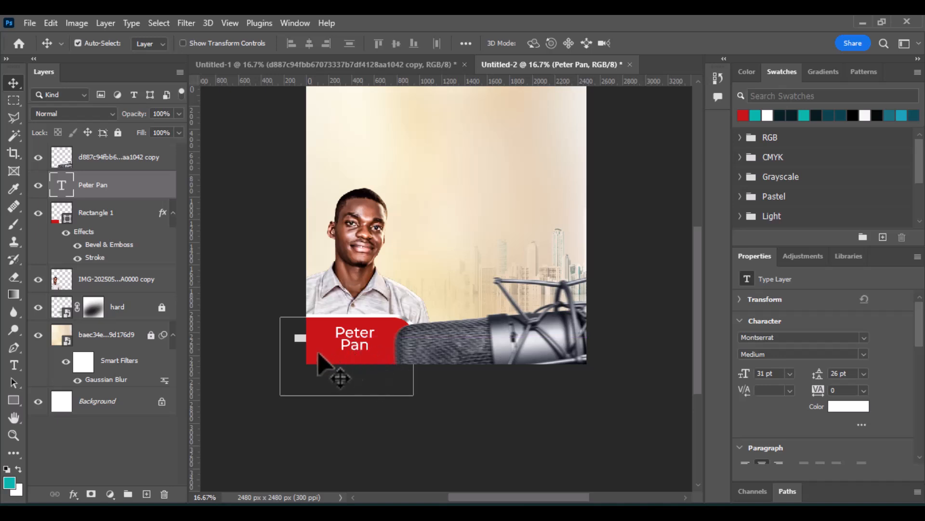
Select the red rectangle layer and add a Gradient Overlay effect to it.
click(326, 362)
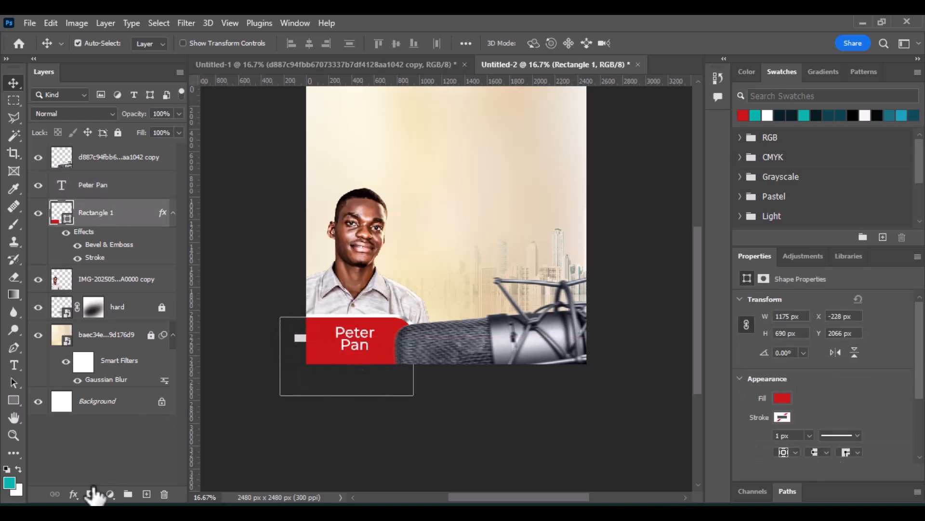
click(73, 494)
click(128, 448)
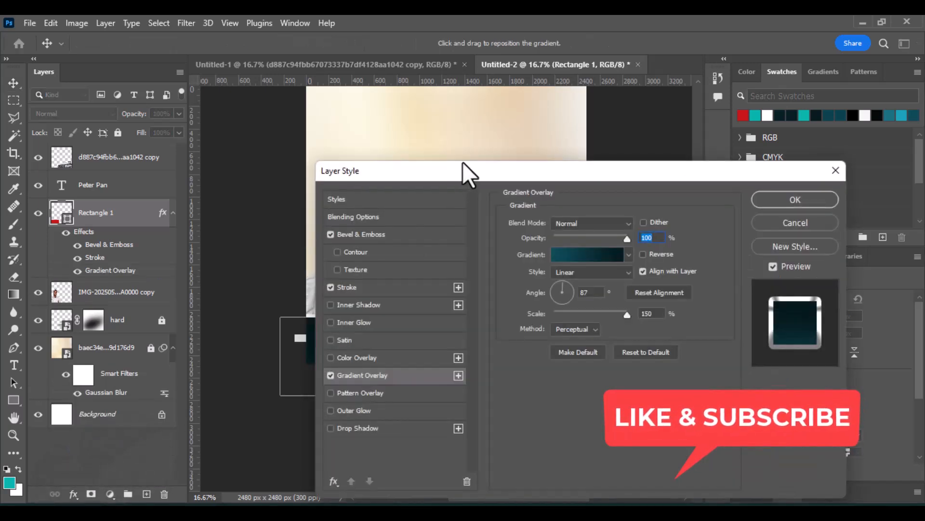
drag(462, 166, 577, 170)
click(745, 221)
click(797, 204)
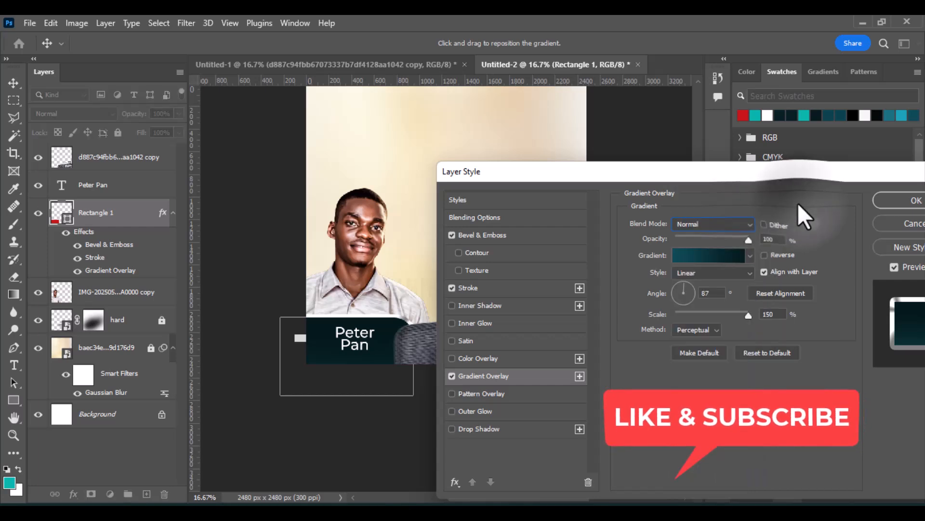
scroll(703, 224, down, 3)
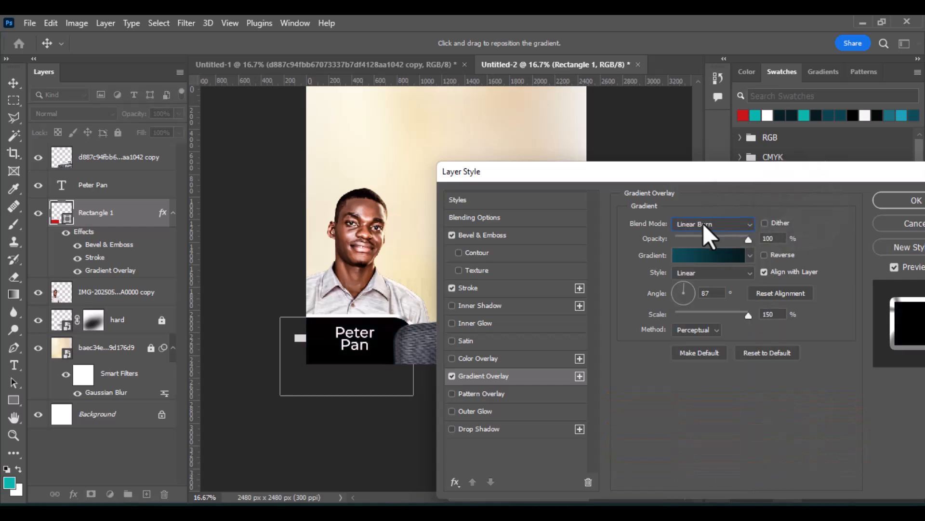
scroll(703, 224, down, 3)
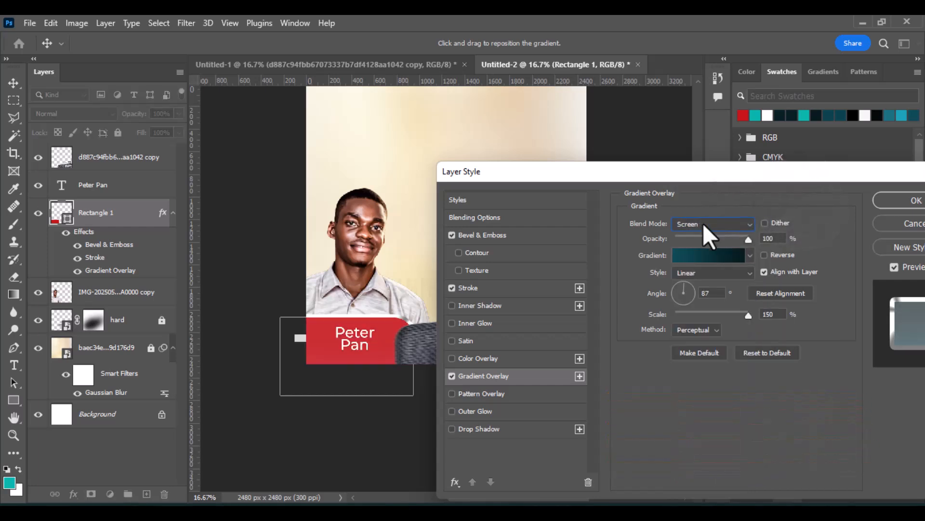
scroll(704, 223, up, 1)
scroll(704, 224, up, 3)
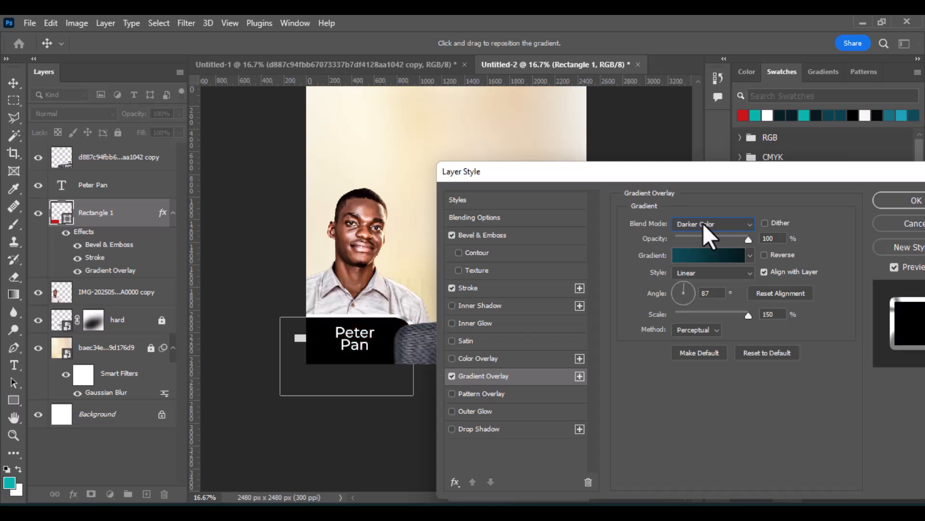
scroll(704, 224, down, 3)
Set the gradient's left colour stop to red c81717.
click(705, 250)
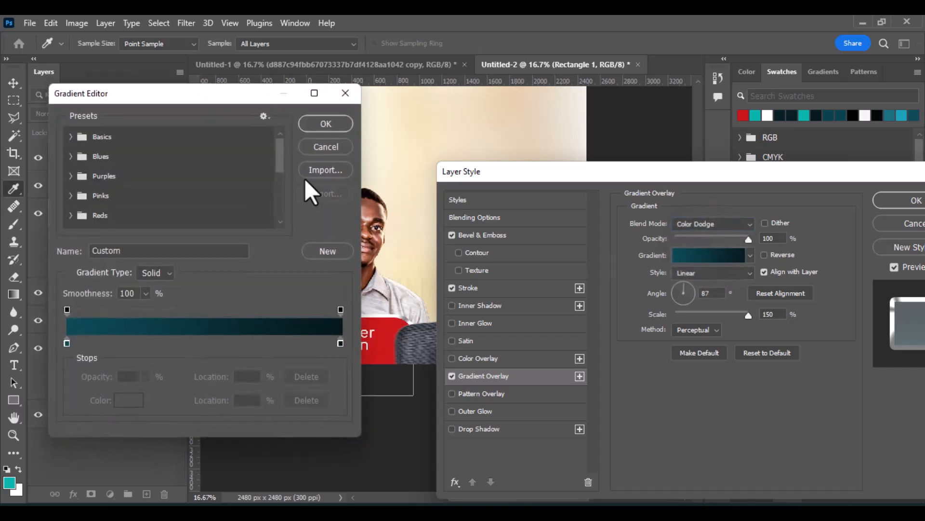
click(67, 343)
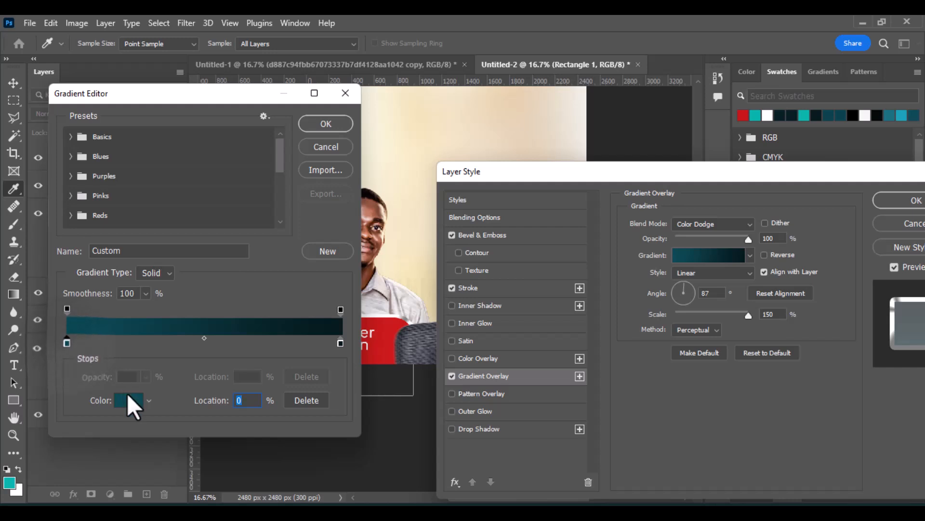
click(743, 115)
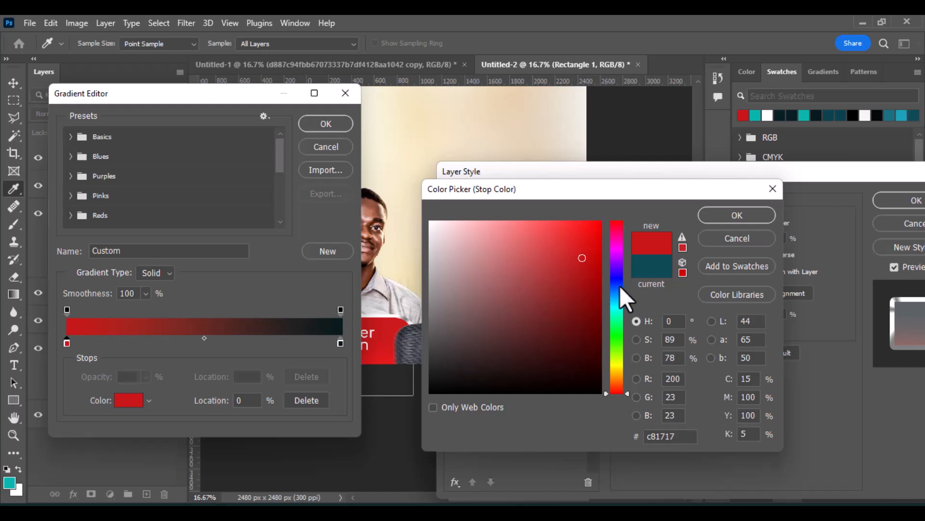
click(340, 342)
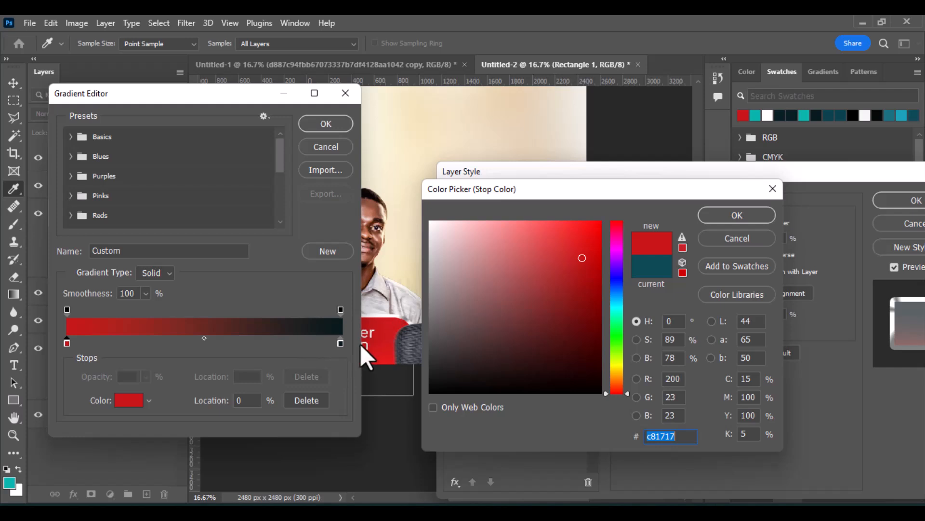
click(736, 216)
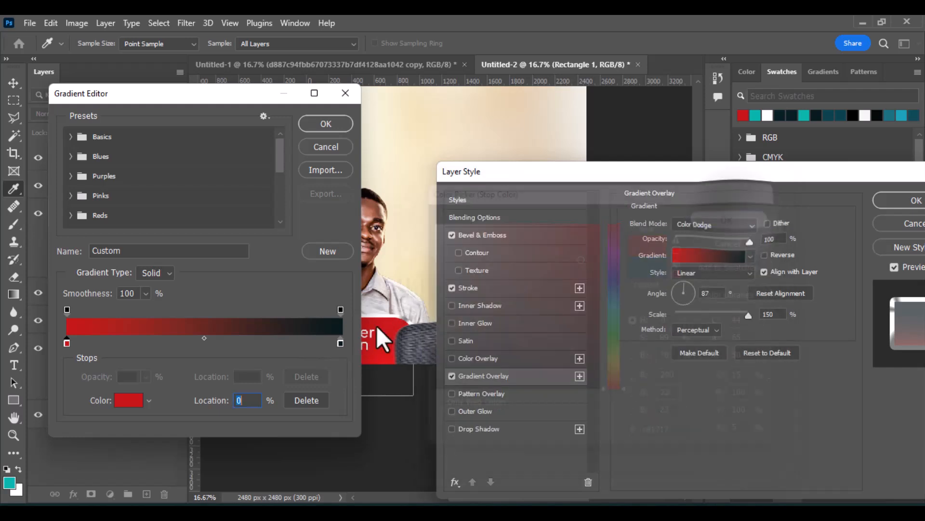
Set the gradient's right colour stop to dark red 790d0d and confirm the gradient.
click(340, 343)
double_click(340, 342)
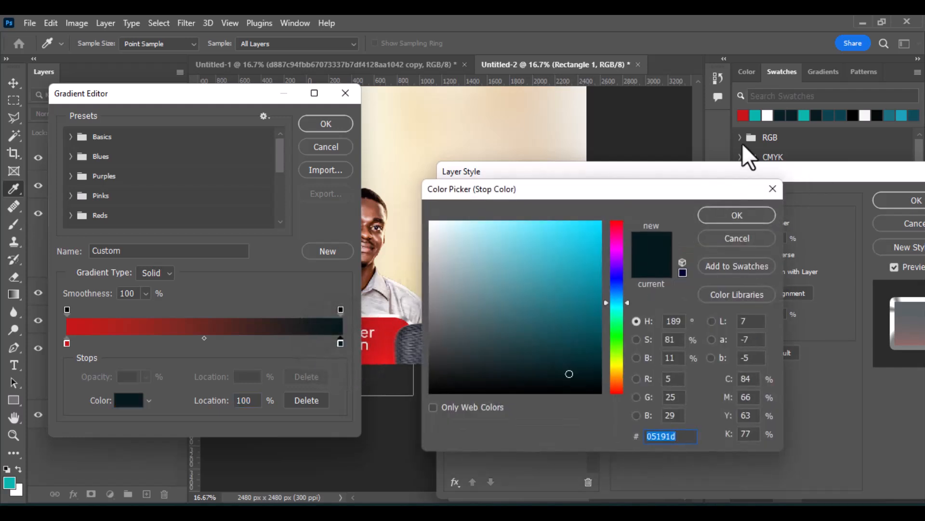
click(743, 115)
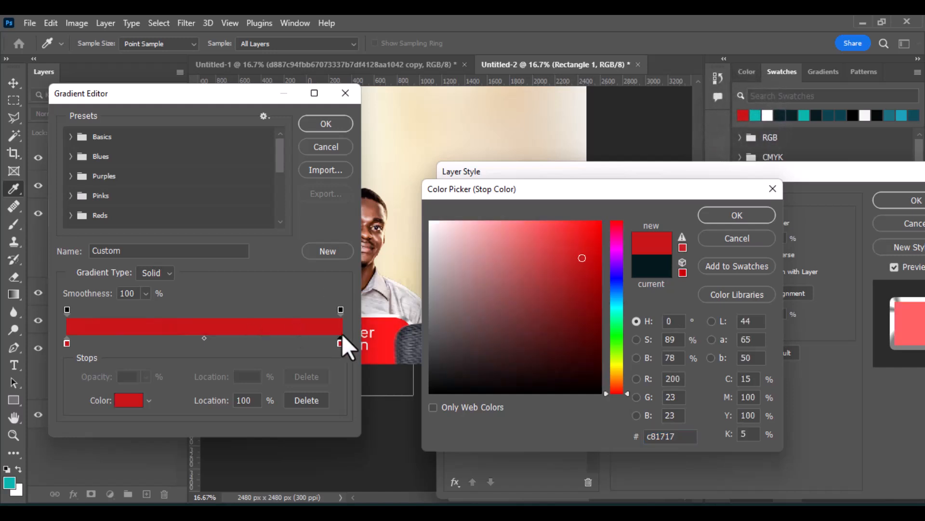
drag(582, 290, 584, 313)
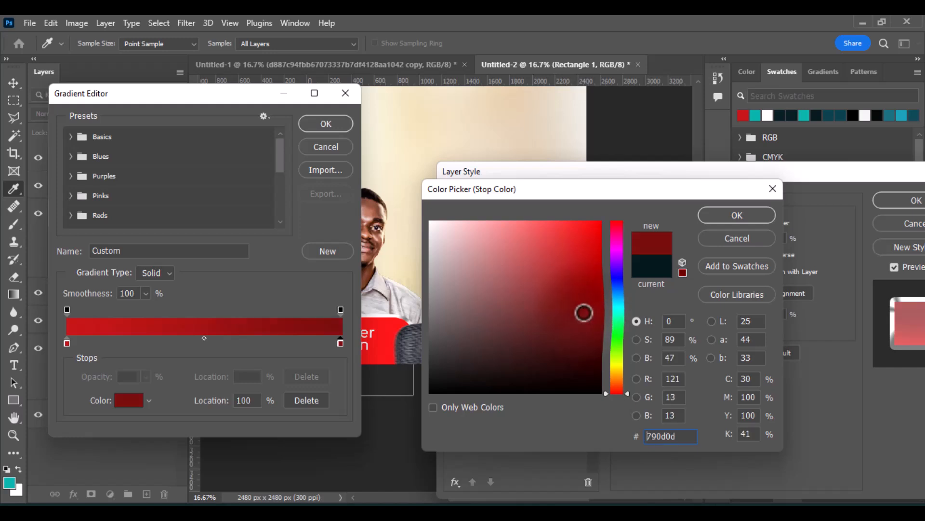
click(744, 212)
click(326, 125)
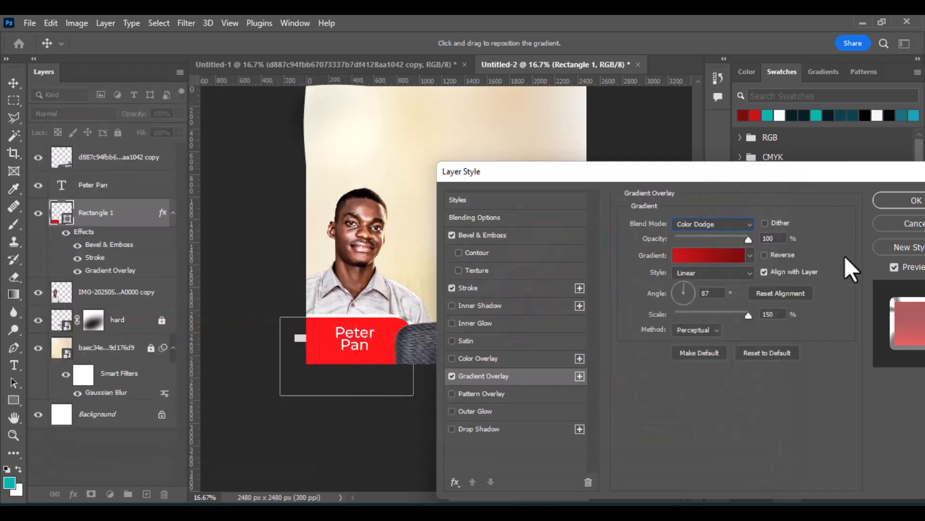
Set the gradient overlay style to Reflected and reposition the gradient on the banner.
click(719, 272)
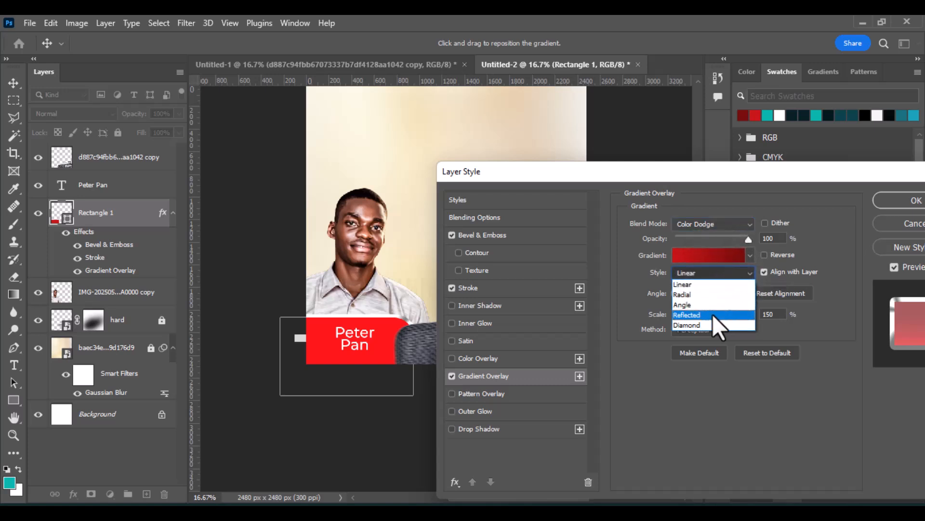
click(713, 314)
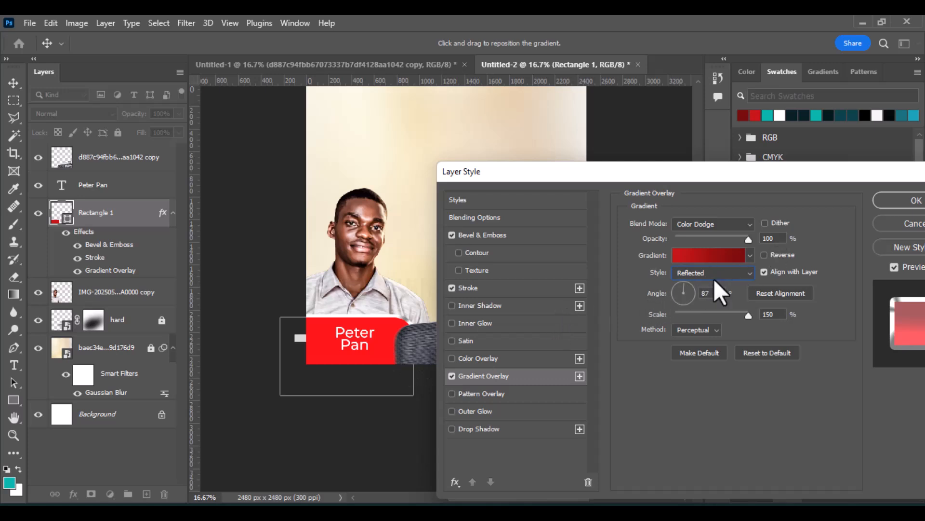
drag(375, 355, 382, 332)
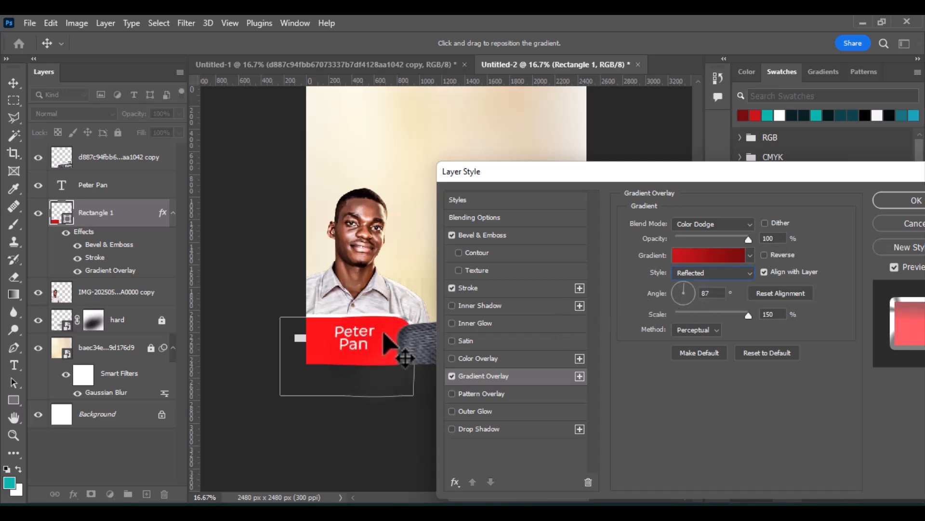
Set the gradient overlay scale to 56%, angle to 20° and blend mode to Normal.
drag(747, 314, 695, 308)
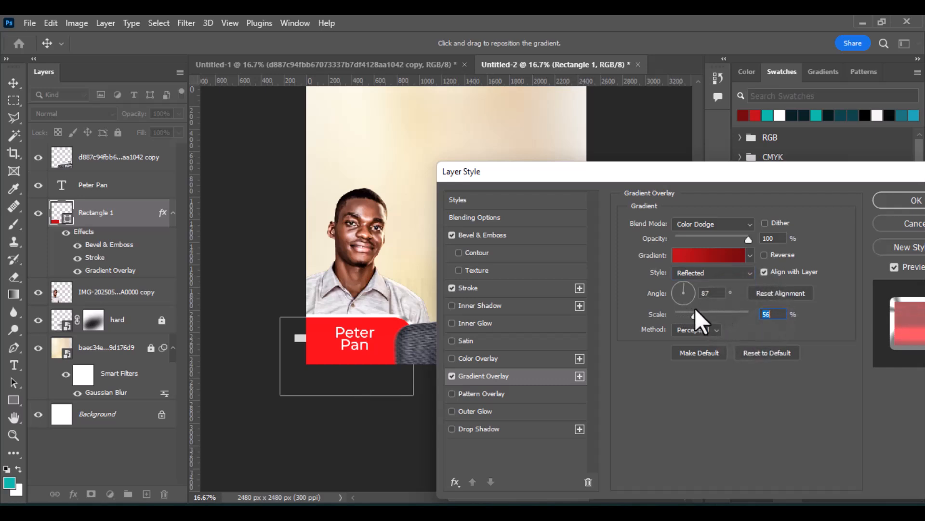
click(692, 290)
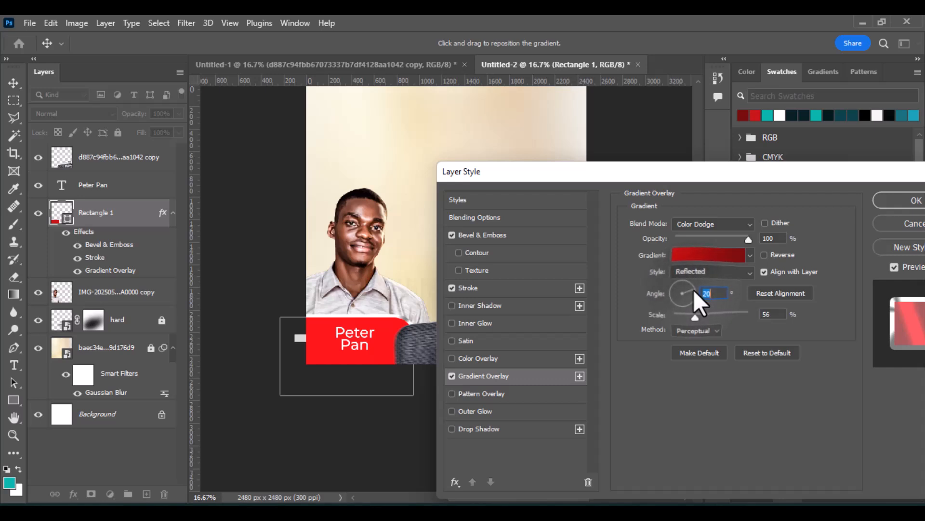
mouse_move(364, 354)
mouse_down()
mouse_move(406, 323)
mouse_move(431, 288)
mouse_move(334, 362)
mouse_move(289, 383)
mouse_move(359, 345)
mouse_up()
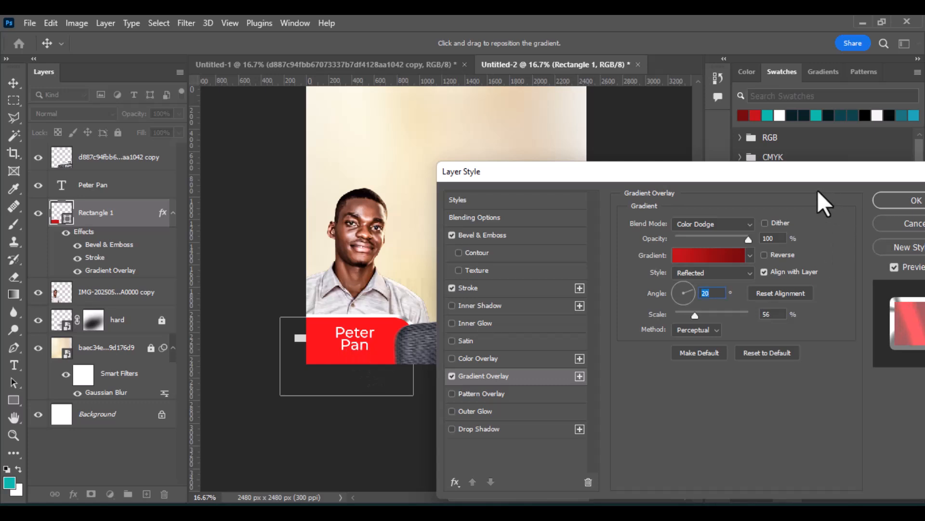
click(742, 224)
click(725, 178)
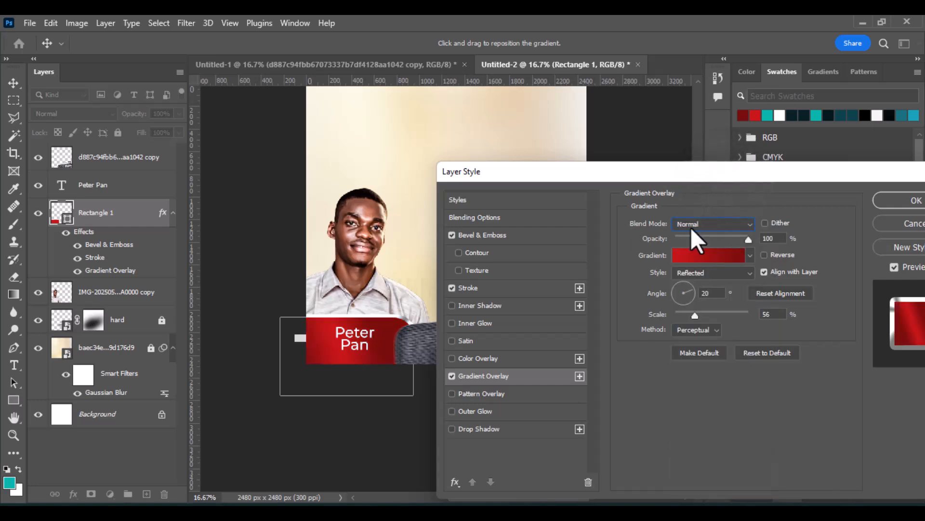
Set the gradient overlay scale to 65% and angle to 8°, reposition the gradient, and apply the layer style.
drag(695, 316, 702, 316)
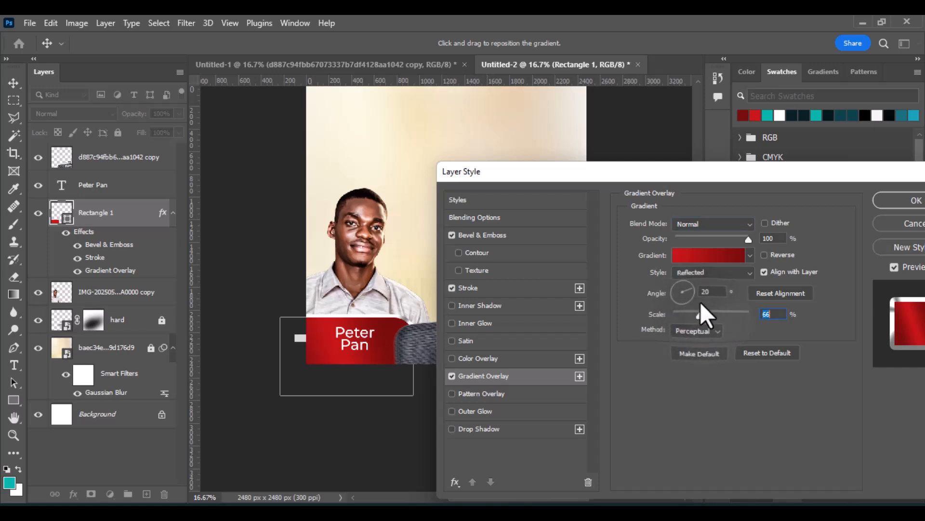
click(693, 292)
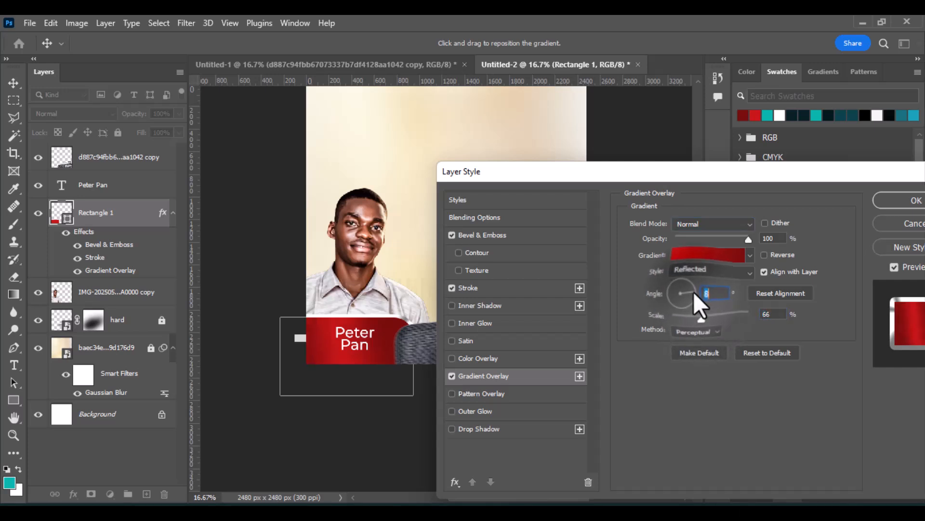
click(701, 313)
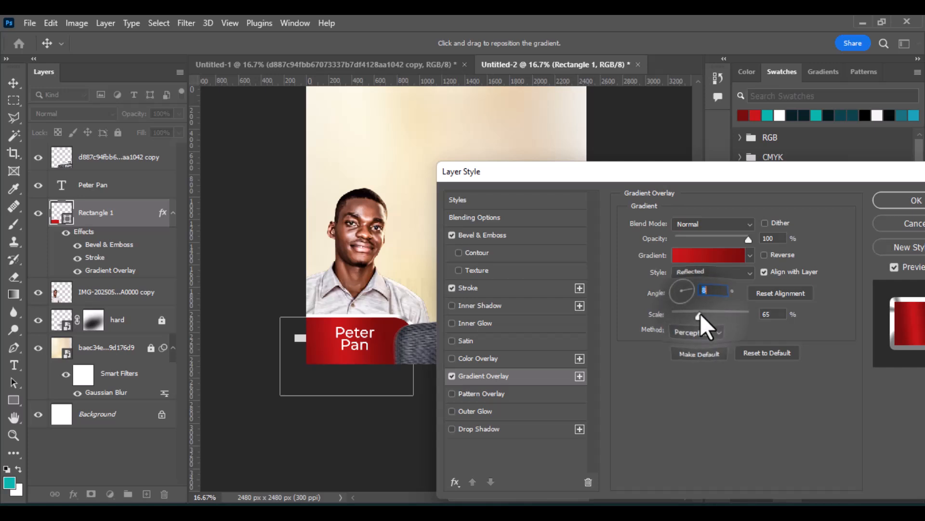
drag(325, 348, 381, 332)
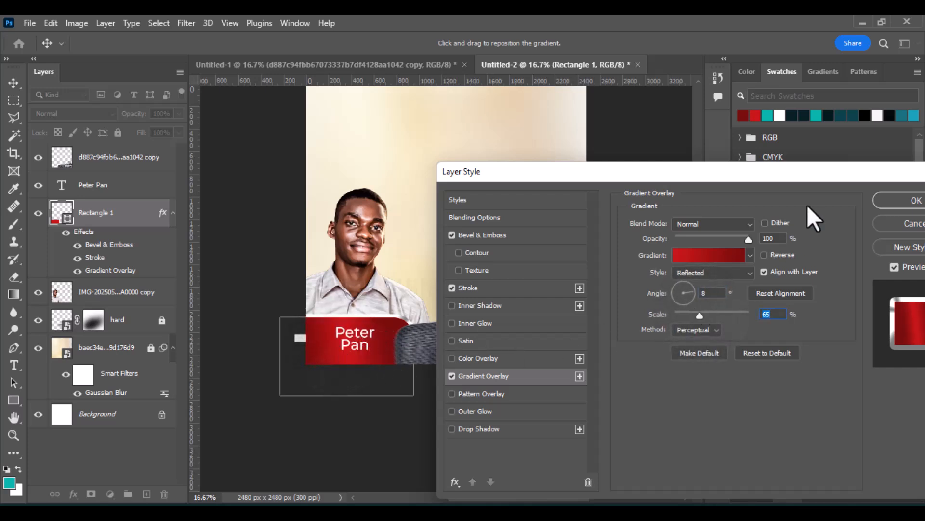
click(886, 205)
Copy the Light-Glow and Speaker_v02 4000 1 layers from the original flyer into the new document.
scroll(516, 304, up, 2)
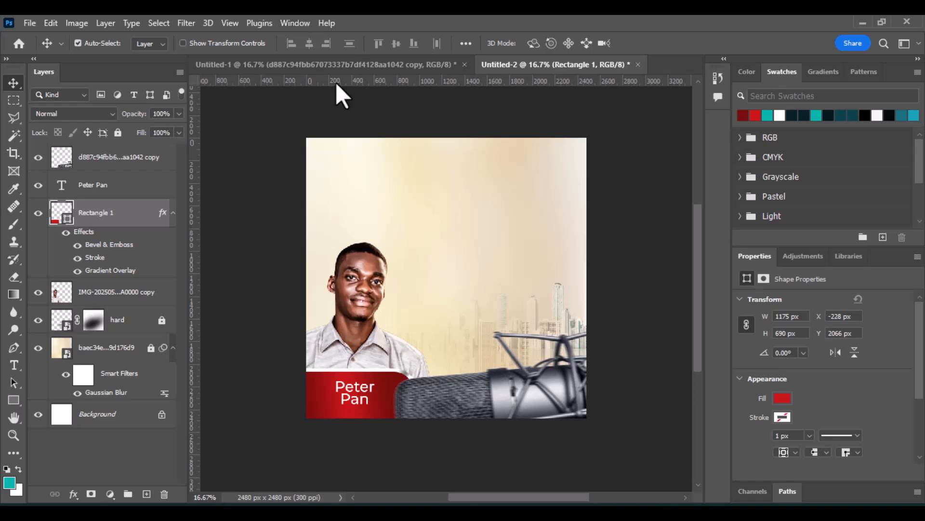
click(340, 66)
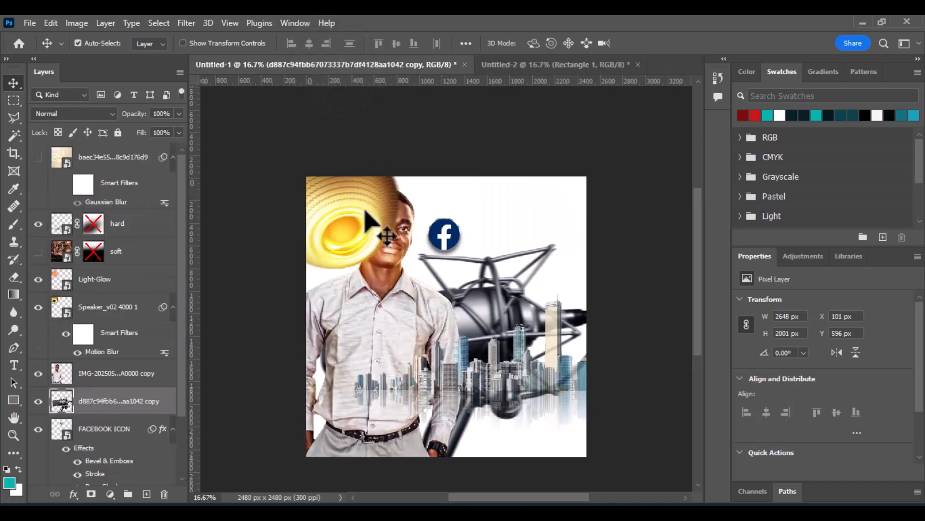
click(369, 229)
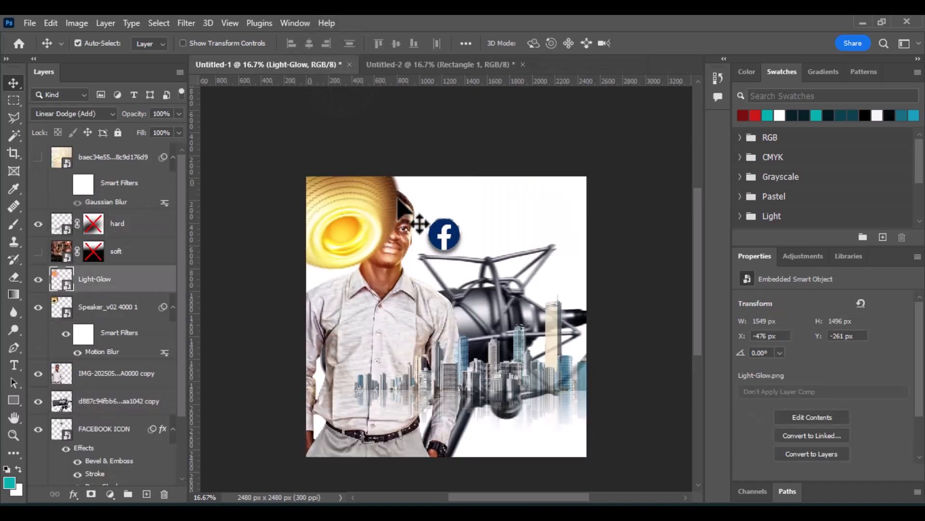
ctrl+click(137, 311)
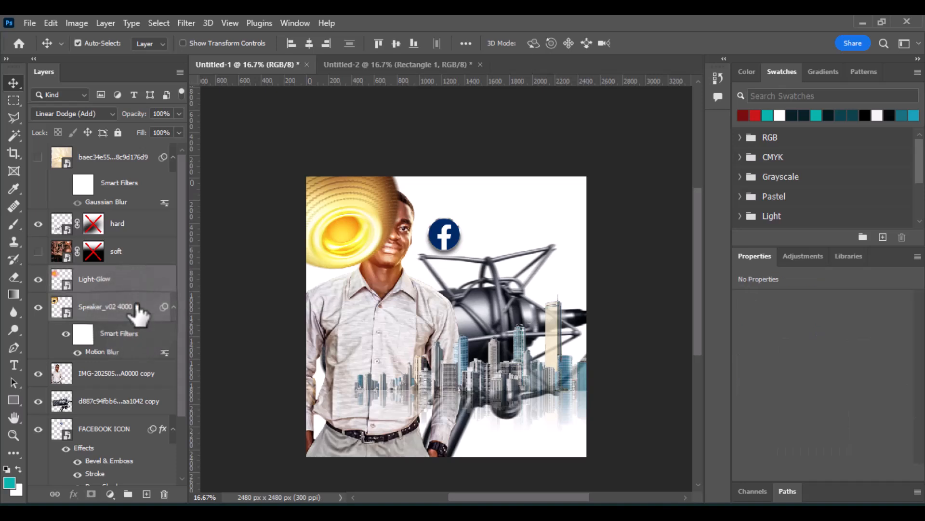
drag(137, 312, 347, 169)
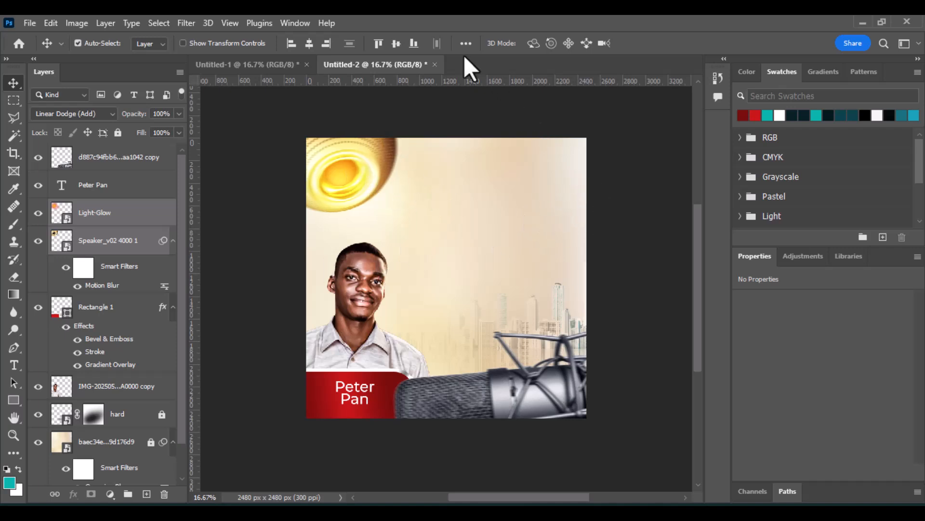
Copy the soft layer from the original flyer into the new document and enable its layer mask.
click(271, 66)
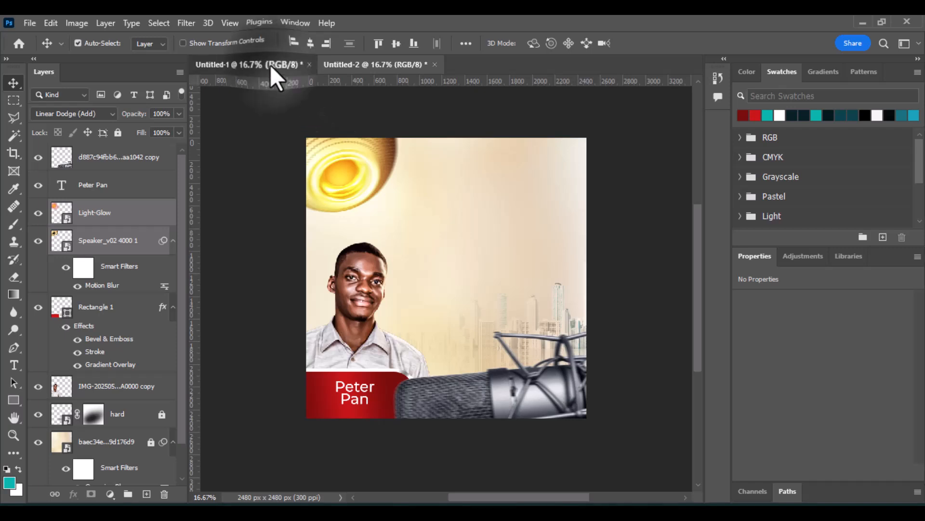
scroll(97, 299, down, 3)
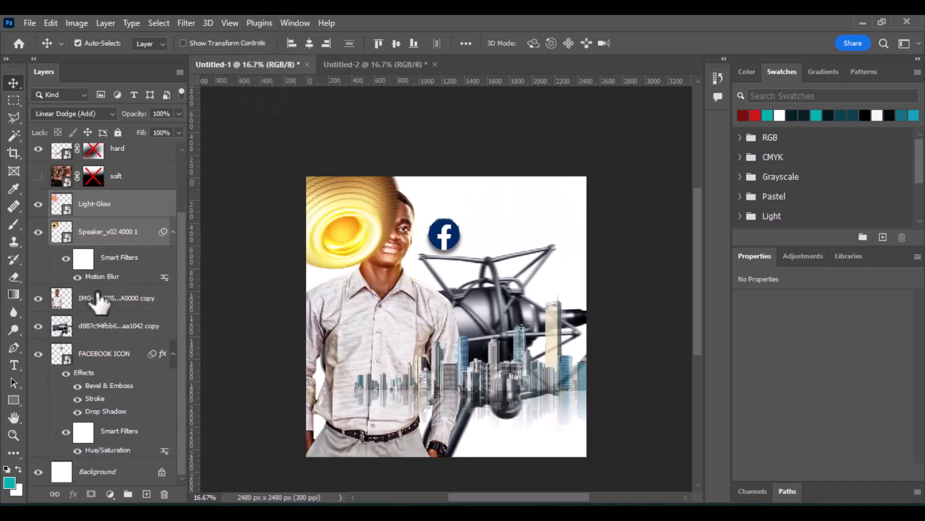
click(381, 64)
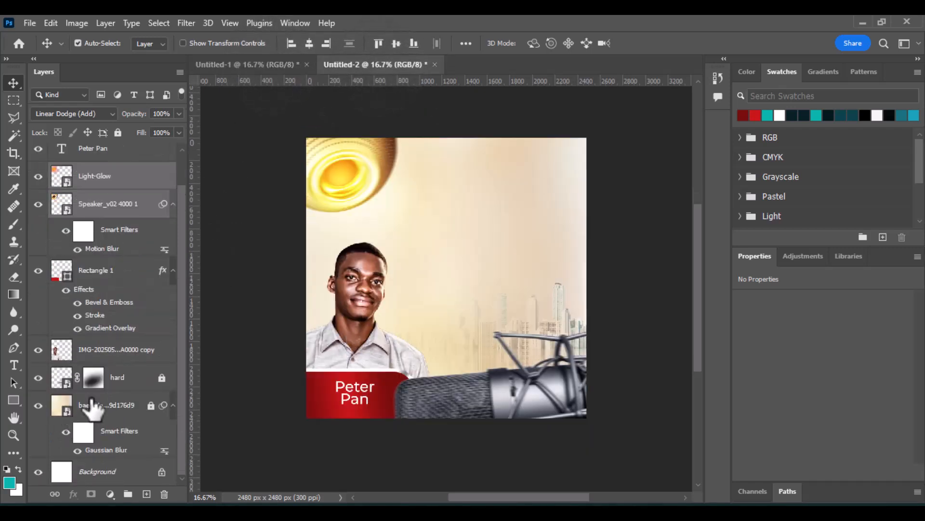
click(101, 408)
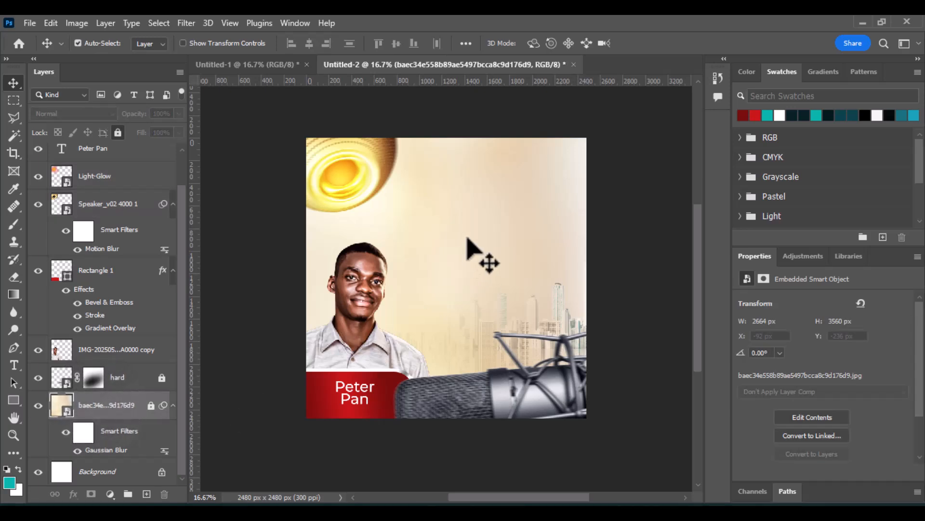
click(225, 65)
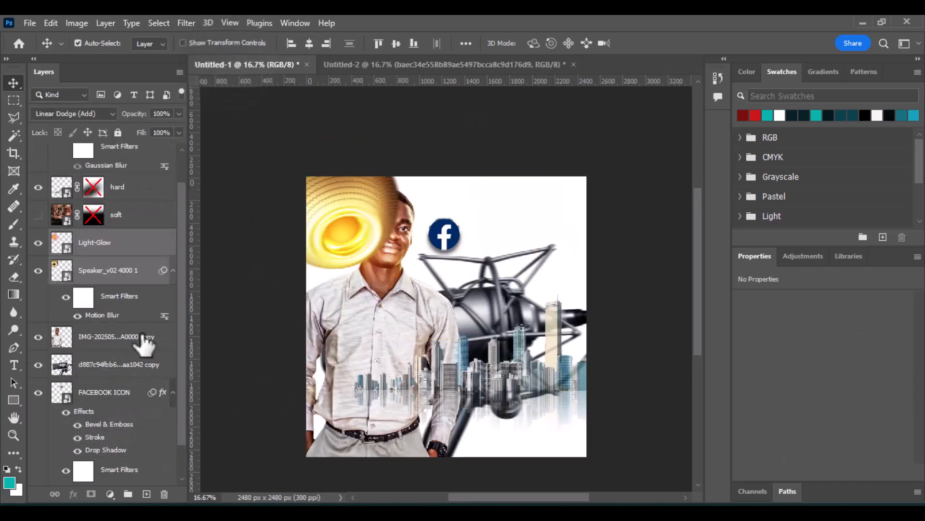
scroll(97, 327, up, 3)
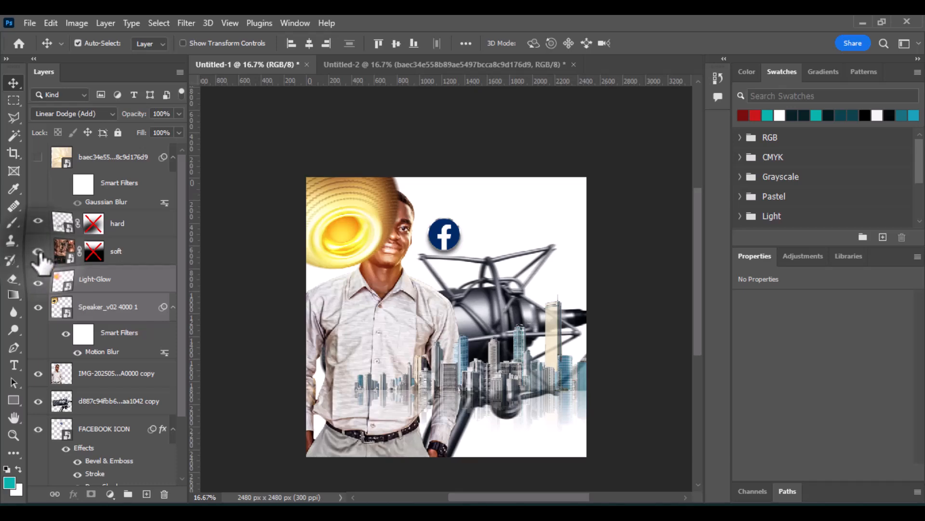
click(38, 252)
drag(386, 302, 474, 215)
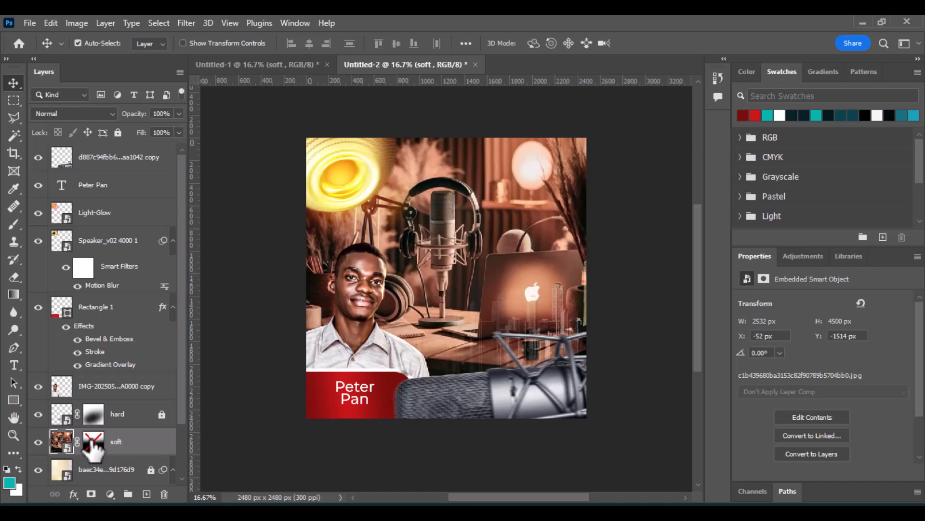
click(93, 445)
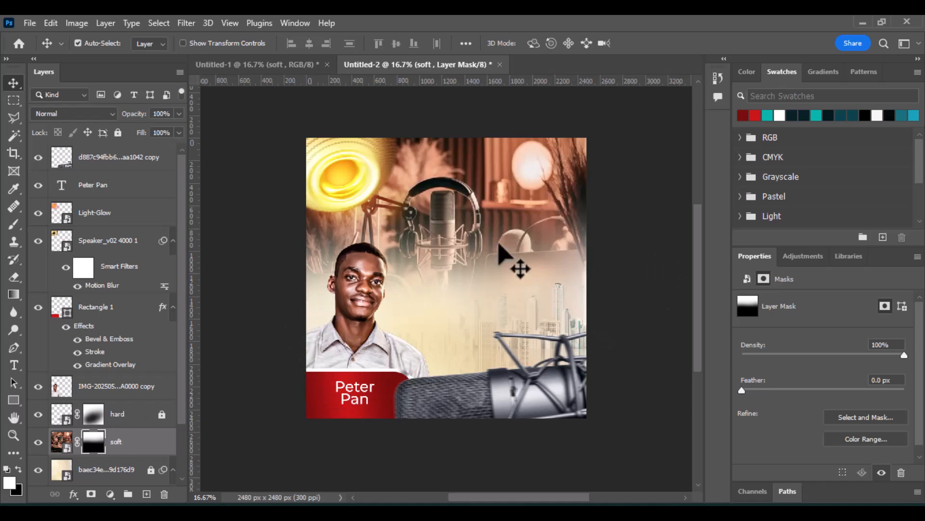
Set the soft layer's blend mode to Soft Light and lock the layer.
click(83, 114)
click(83, 113)
click(83, 114)
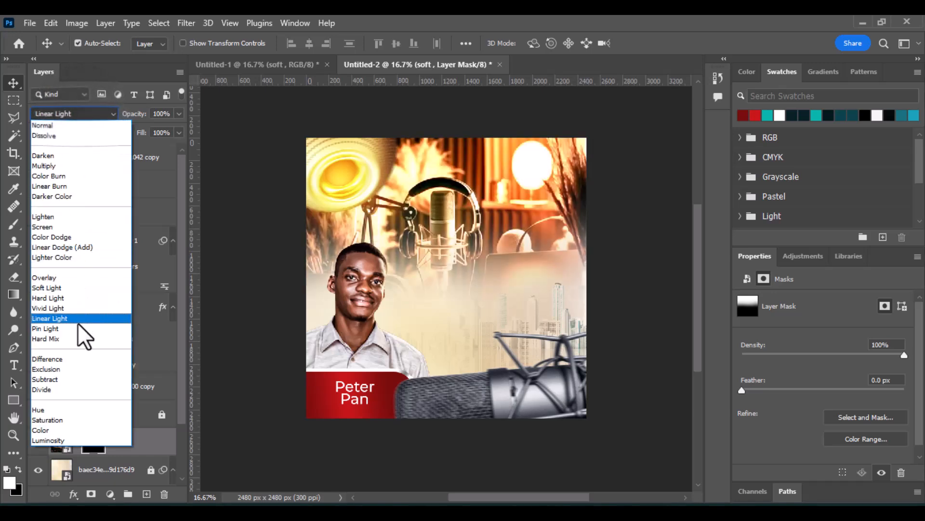
click(64, 289)
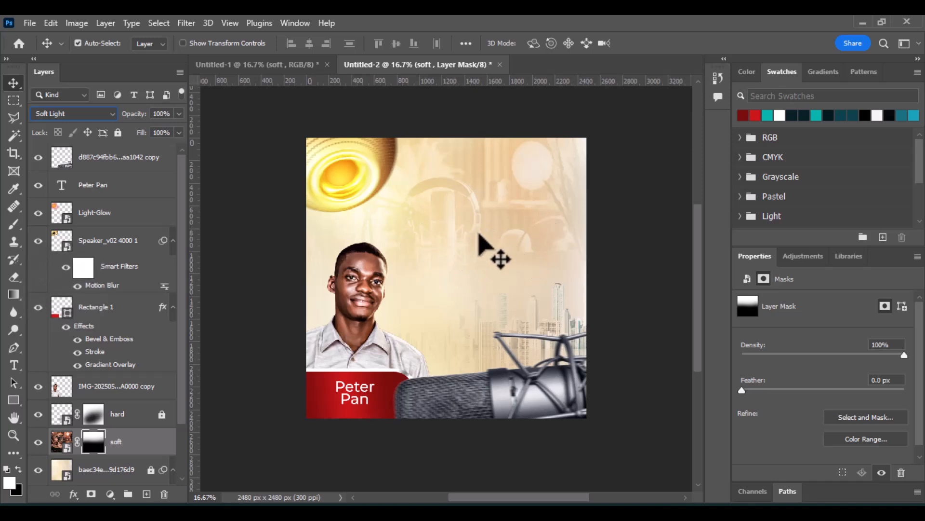
click(117, 137)
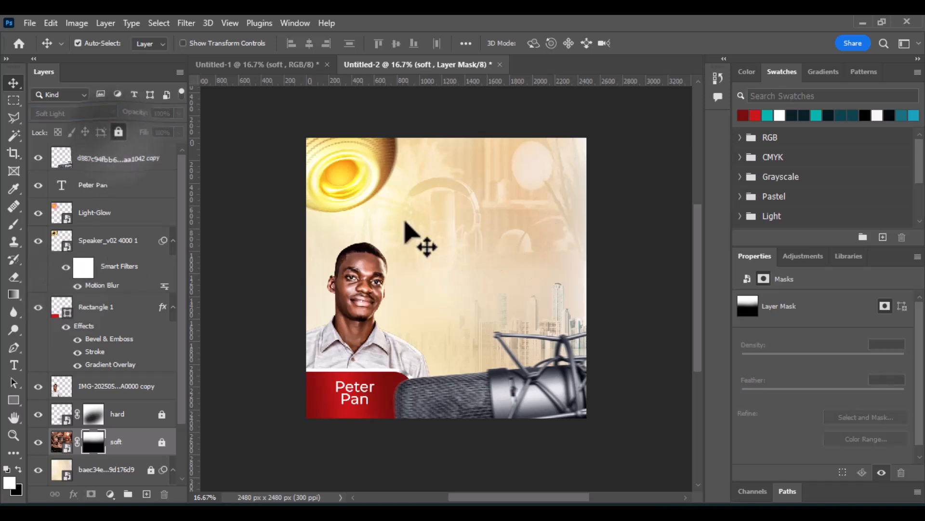
click(522, 254)
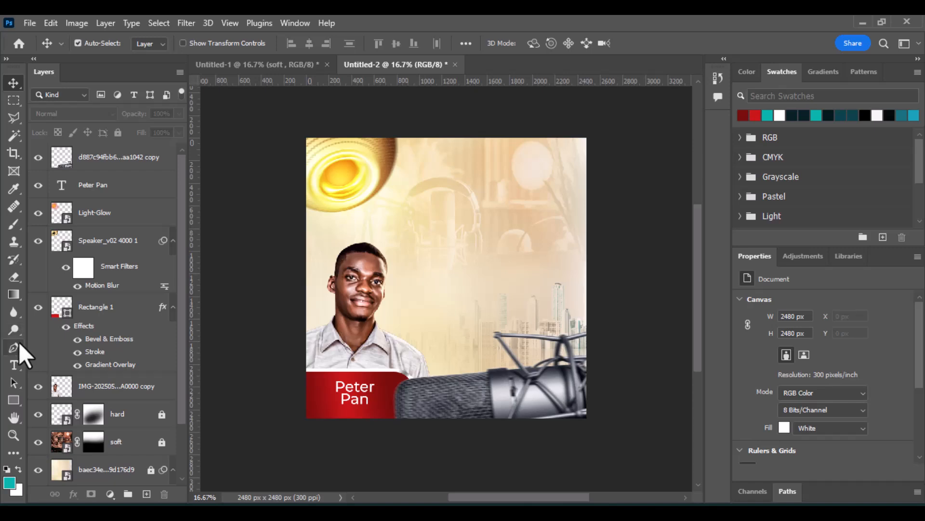
Add a black text layer reading "Peter SPeaks" in the upper middle of the flyer.
click(14, 365)
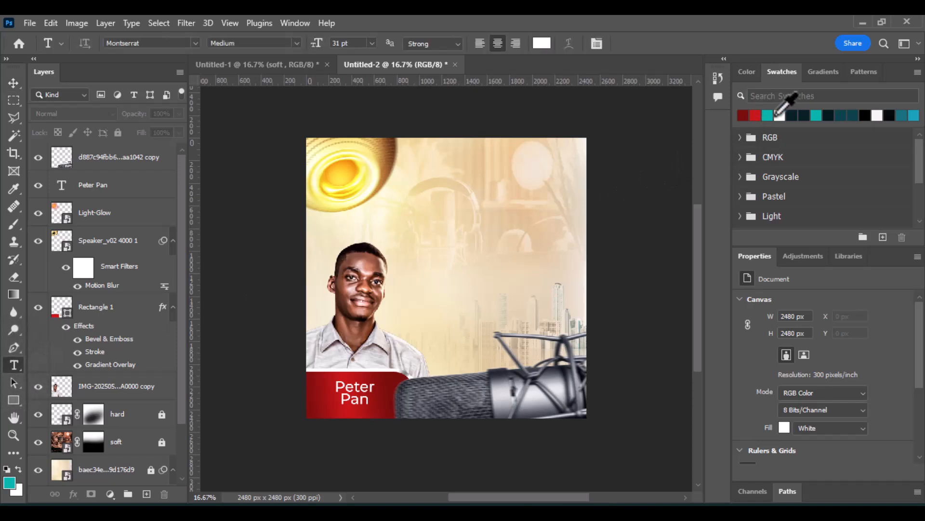
click(865, 115)
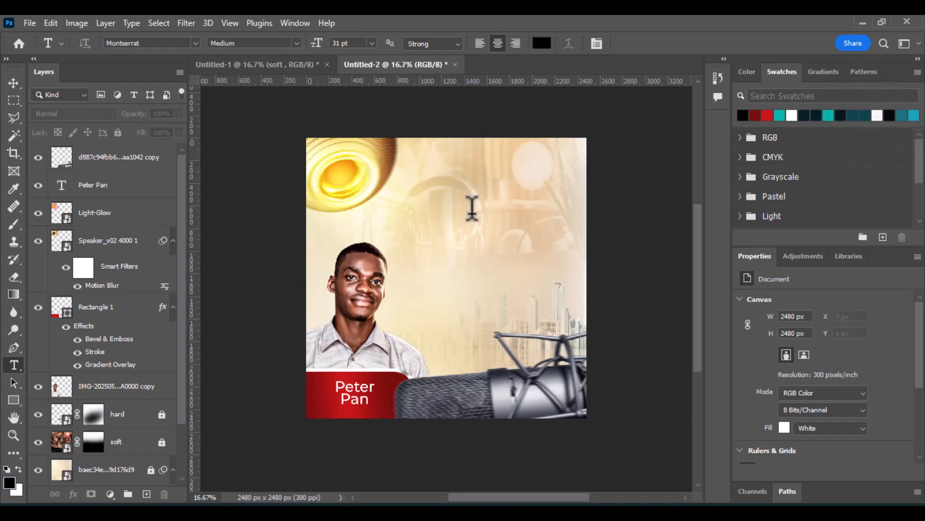
click(471, 207)
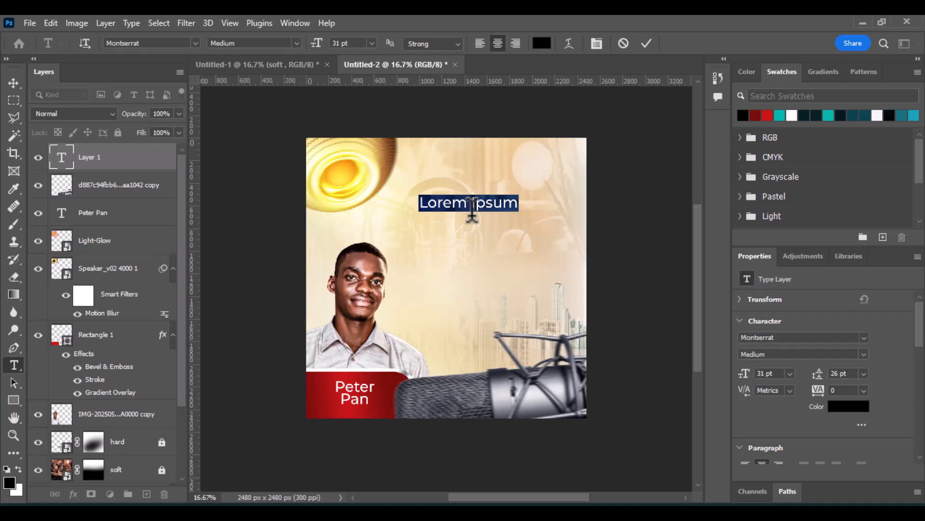
key(BackSpace)
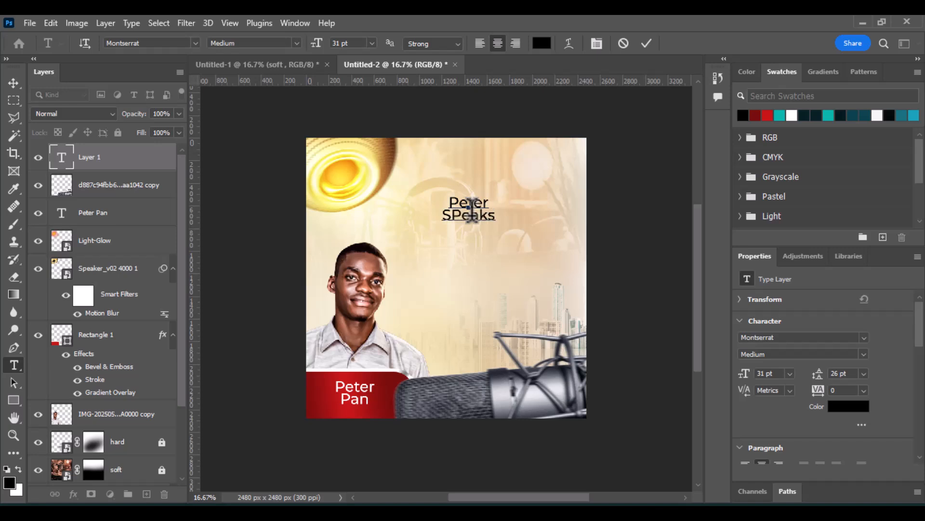
click(647, 43)
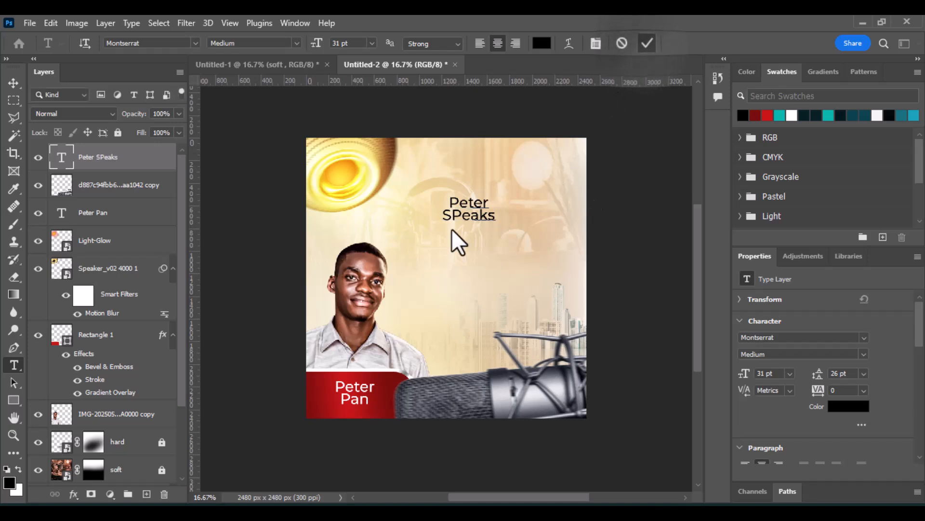
Move the title text slightly lower and set its font style to Black.
click(13, 82)
drag(490, 215, 505, 249)
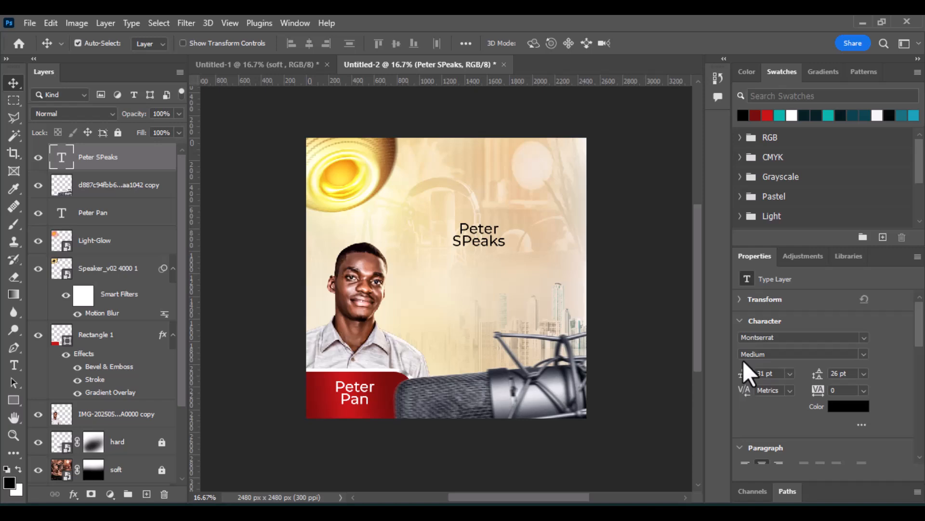
click(864, 356)
click(865, 357)
click(865, 356)
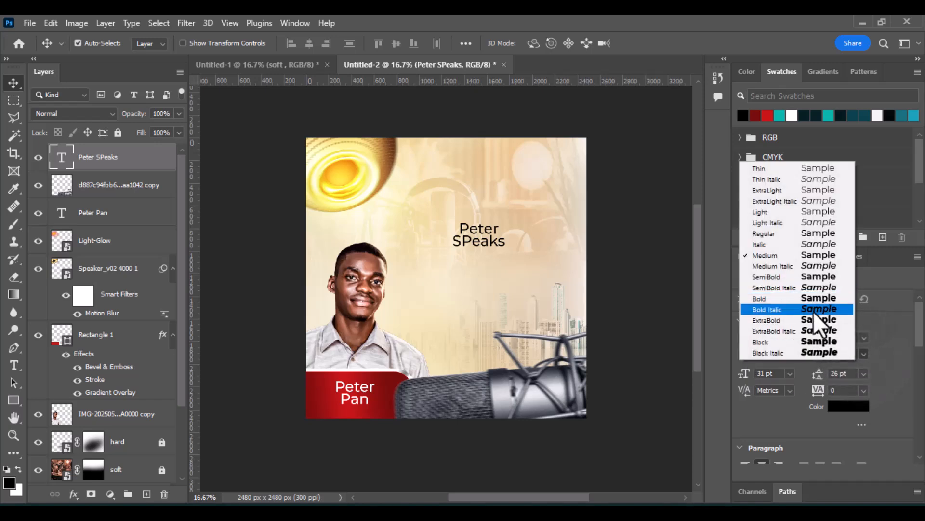
click(825, 343)
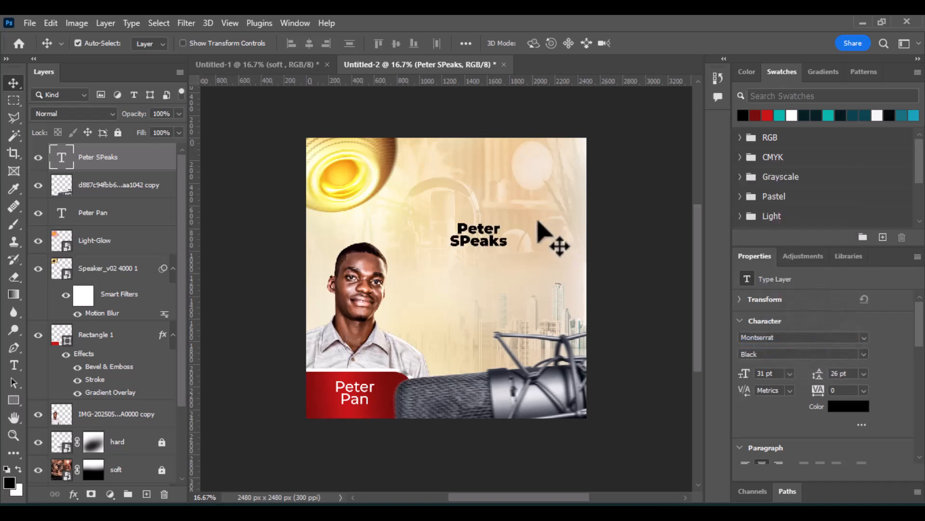
Set the title's font size to 59 pt and its leading to 43 pt.
click(748, 373)
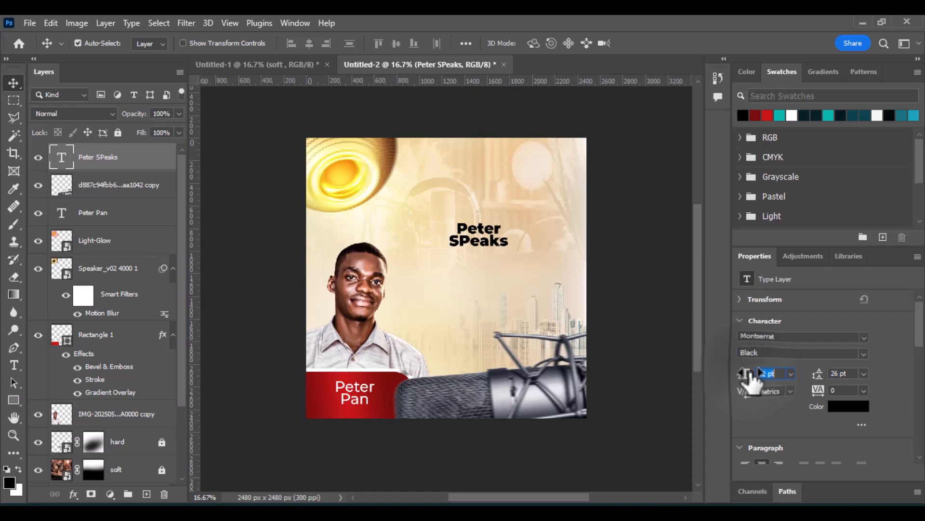
text(50)
key(Return)
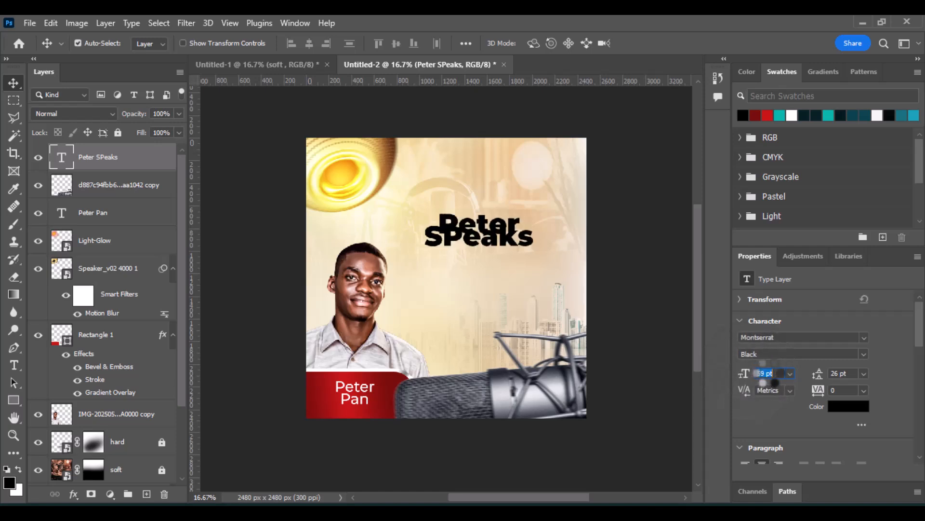
drag(820, 381, 828, 378)
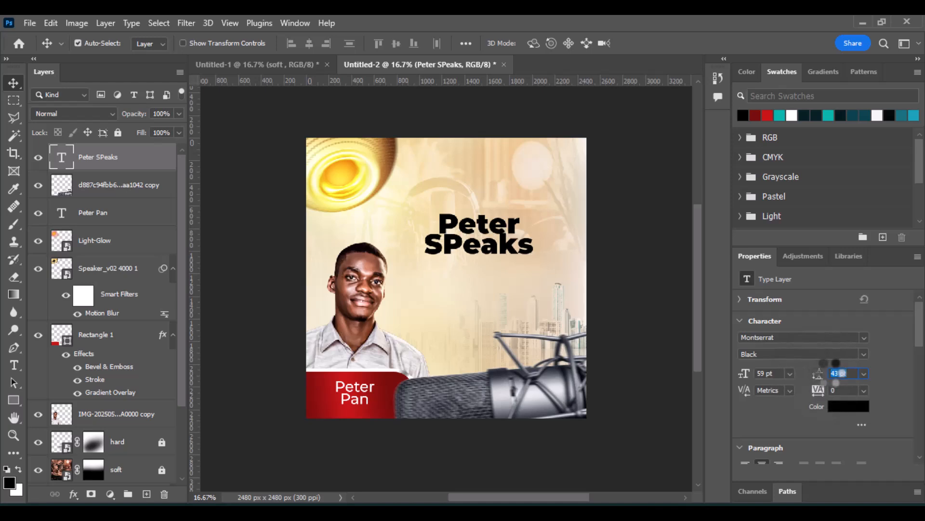
Set the title to ExtraBold with a 76 pt font size and 59 pt leading.
click(863, 355)
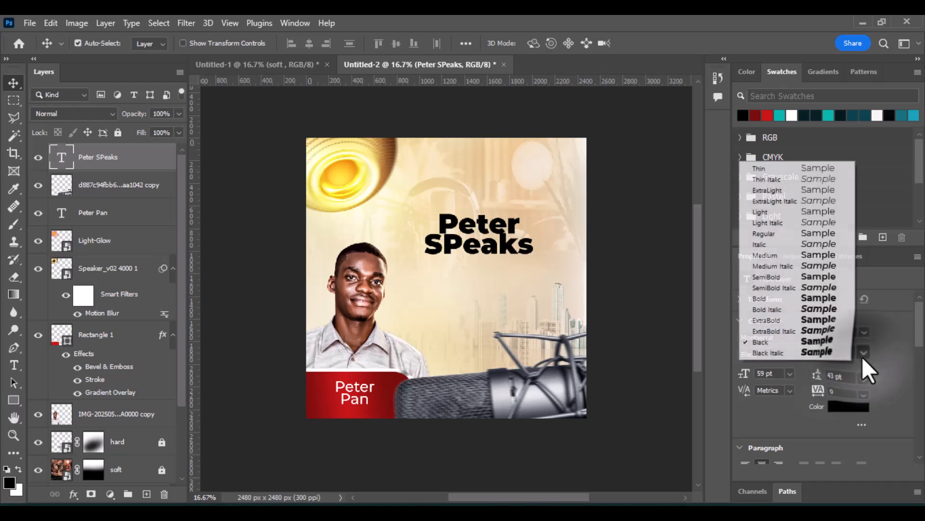
click(814, 320)
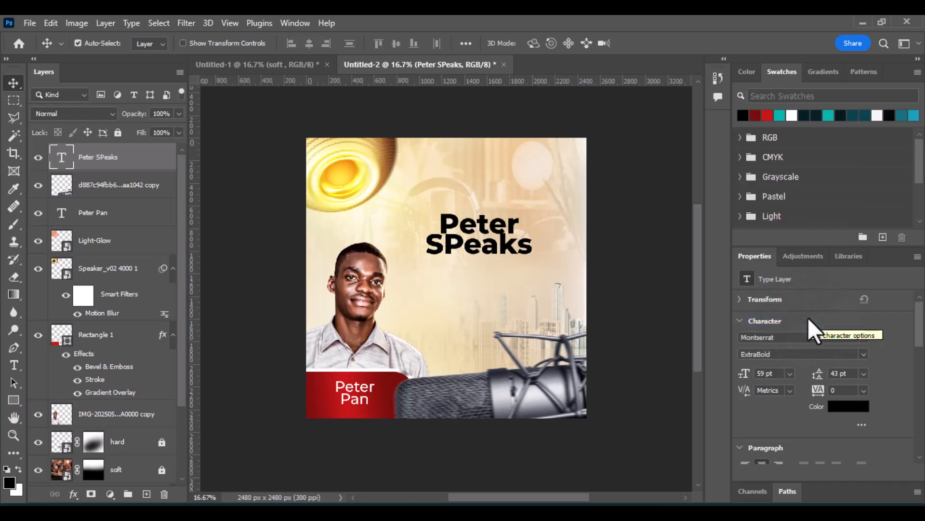
drag(745, 381, 756, 382)
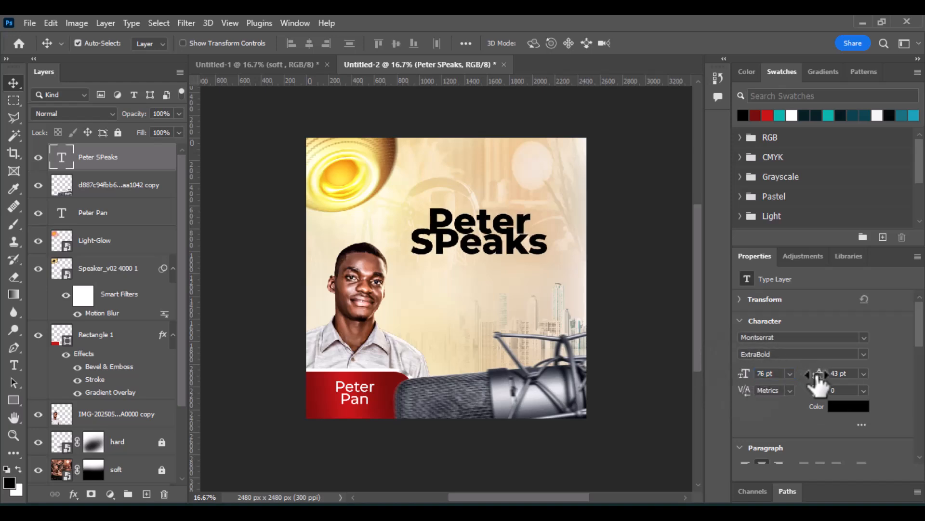
drag(818, 381, 829, 373)
Change the title's font style to Bold.
click(865, 354)
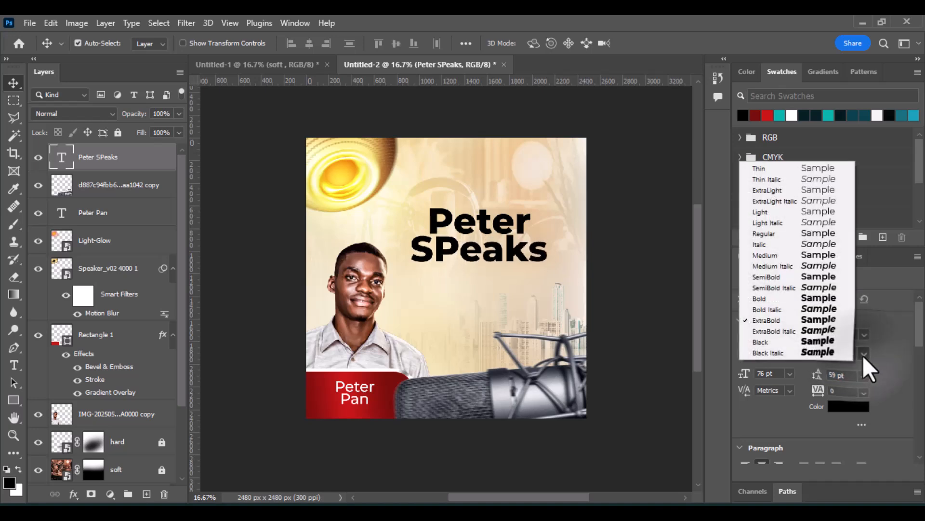
click(819, 276)
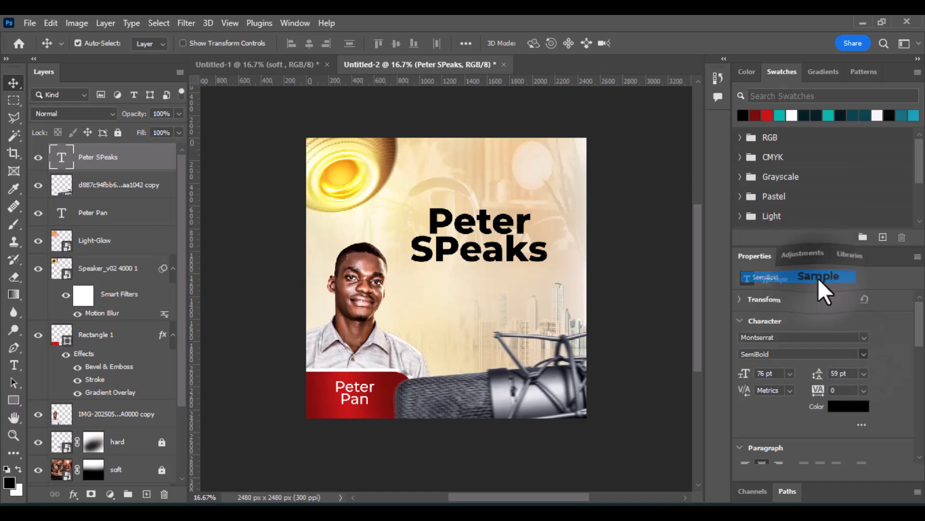
click(863, 354)
click(821, 299)
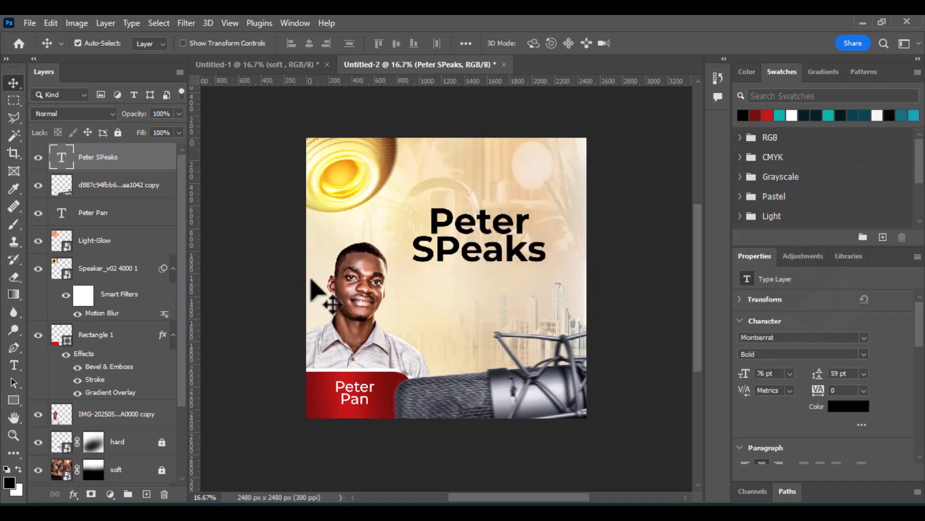
Add an Outer Glow effect to the title with 100% opacity, 15% range and 59 px size, leaving Drop Shadow off.
click(73, 494)
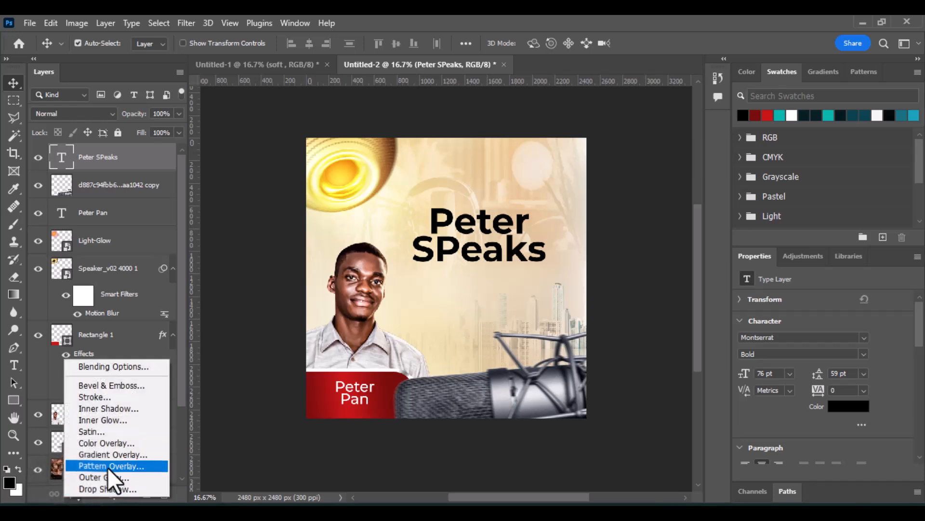
click(115, 477)
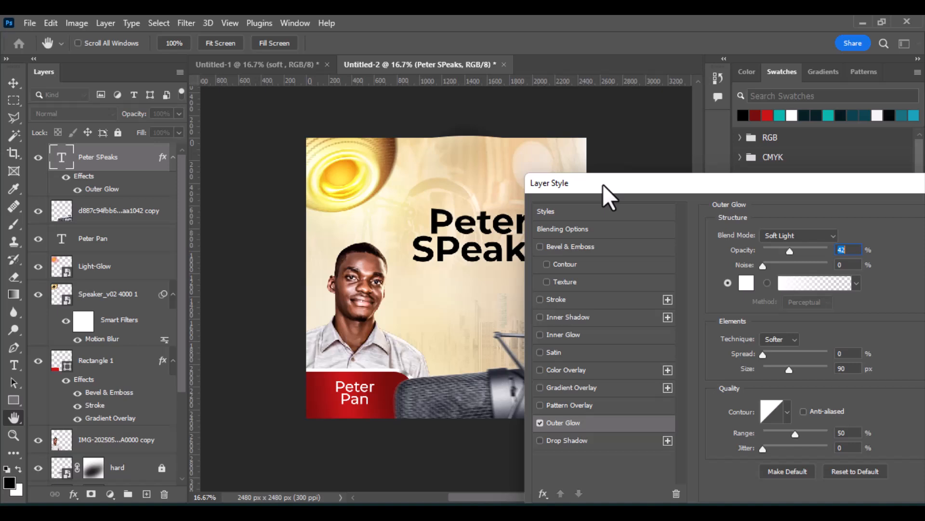
drag(603, 184, 640, 130)
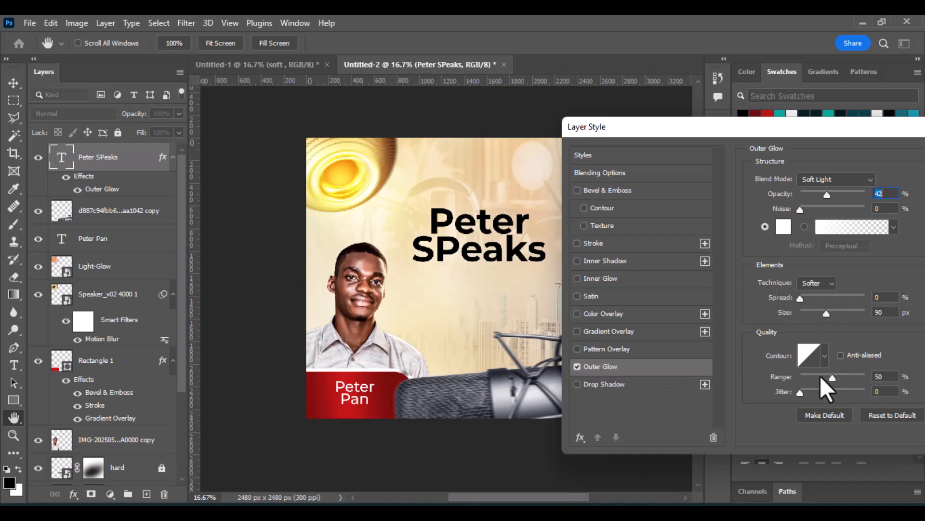
drag(832, 381, 829, 380)
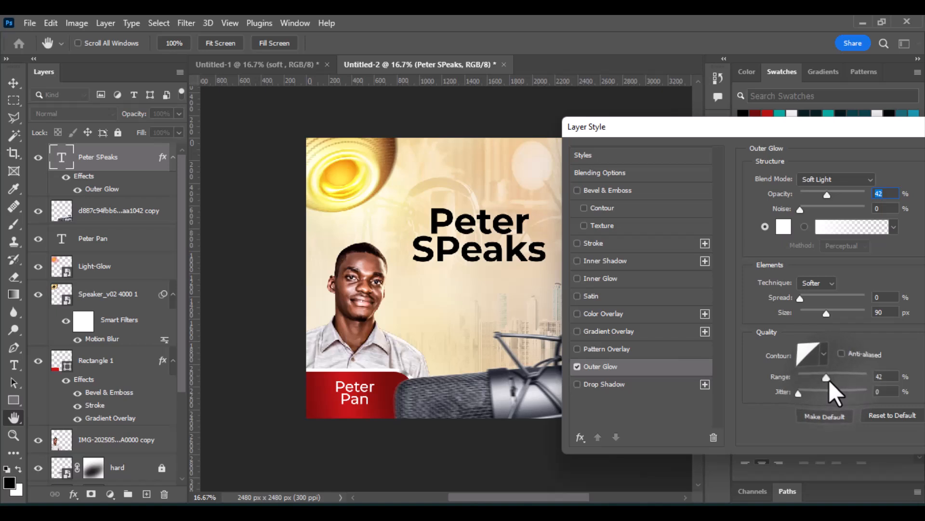
drag(826, 195, 861, 200)
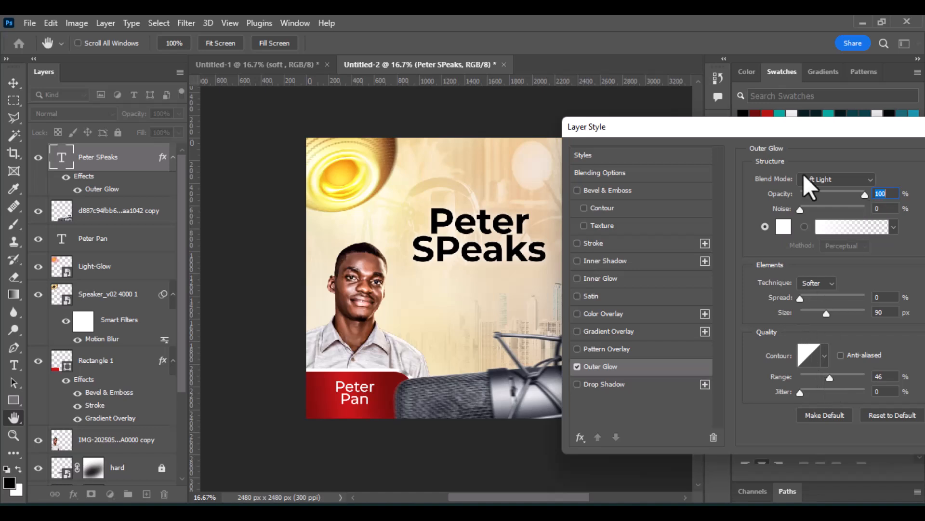
drag(798, 130, 598, 81)
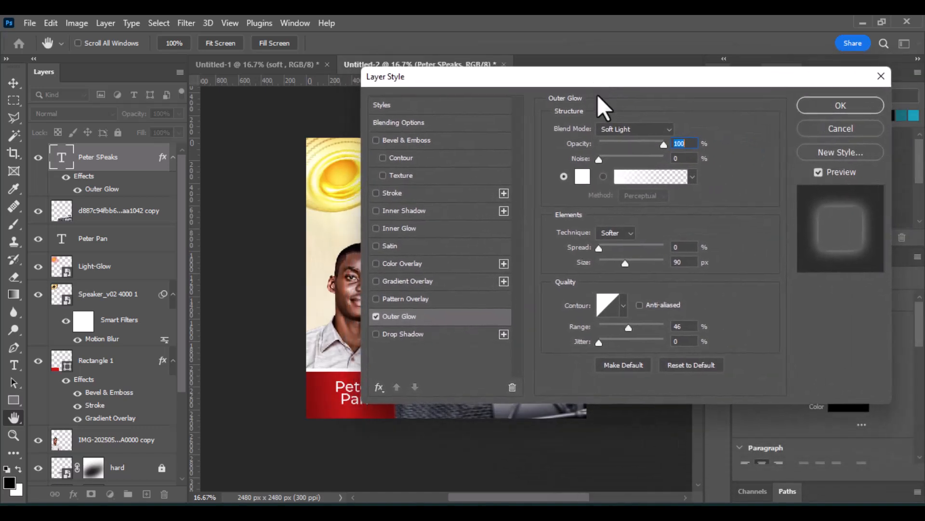
drag(626, 326, 608, 333)
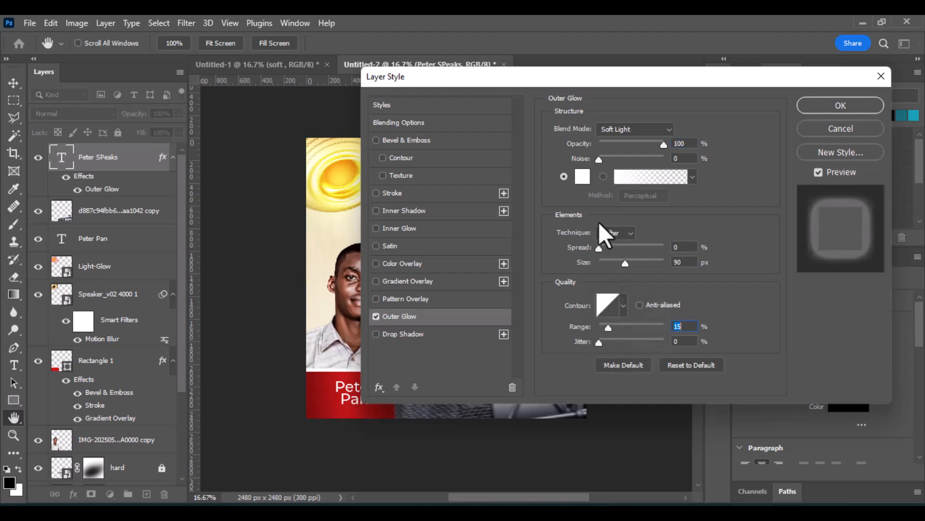
drag(564, 80, 696, 59)
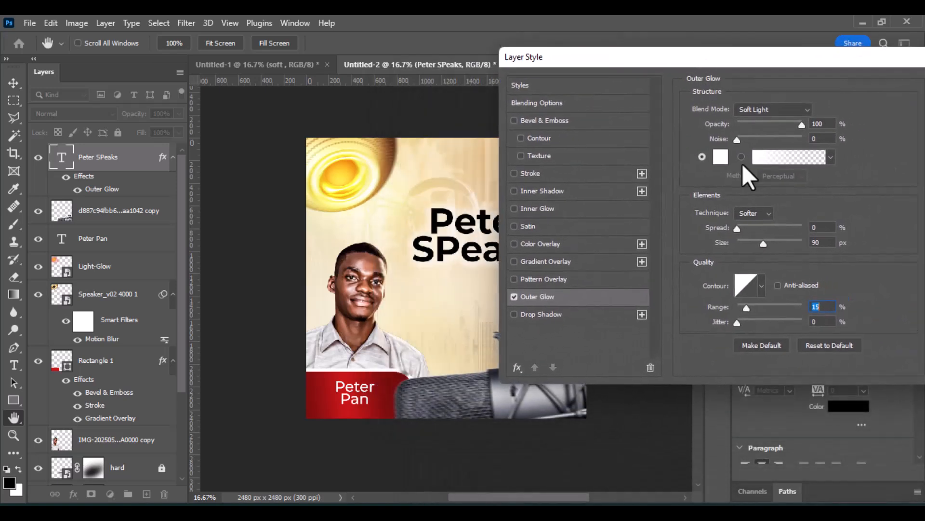
drag(762, 243, 757, 241)
click(516, 316)
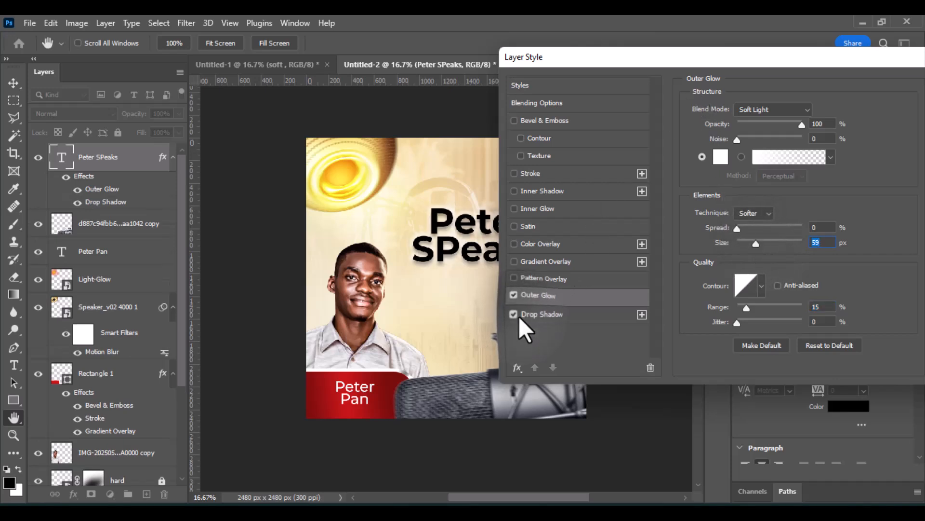
click(519, 316)
click(518, 316)
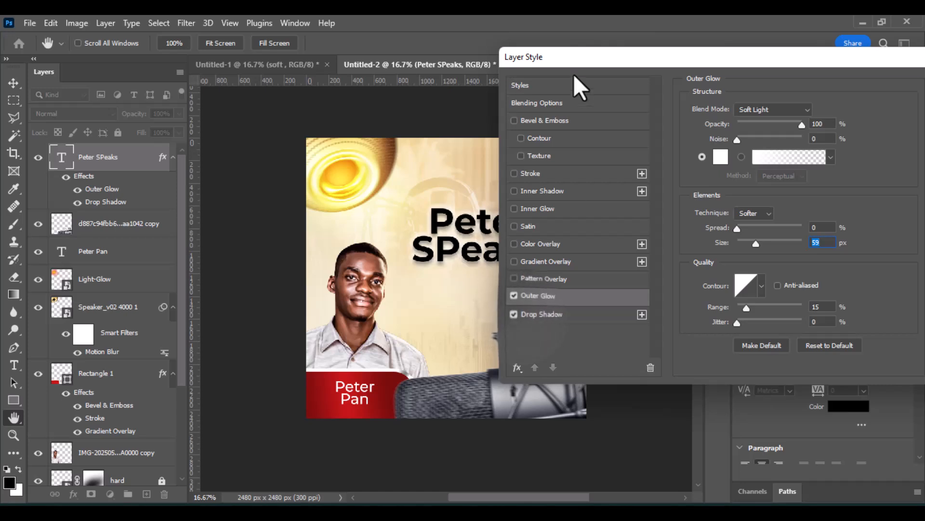
drag(575, 60, 596, 83)
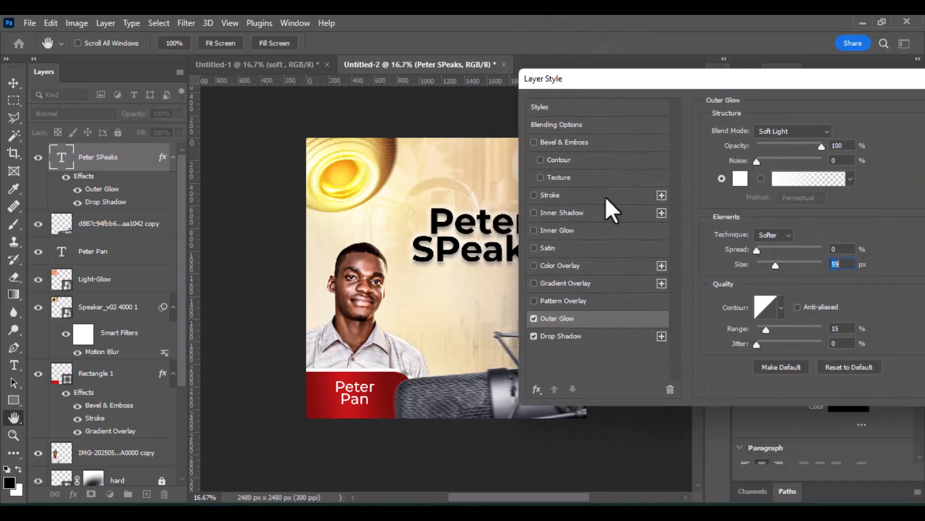
click(535, 337)
drag(614, 82, 265, 163)
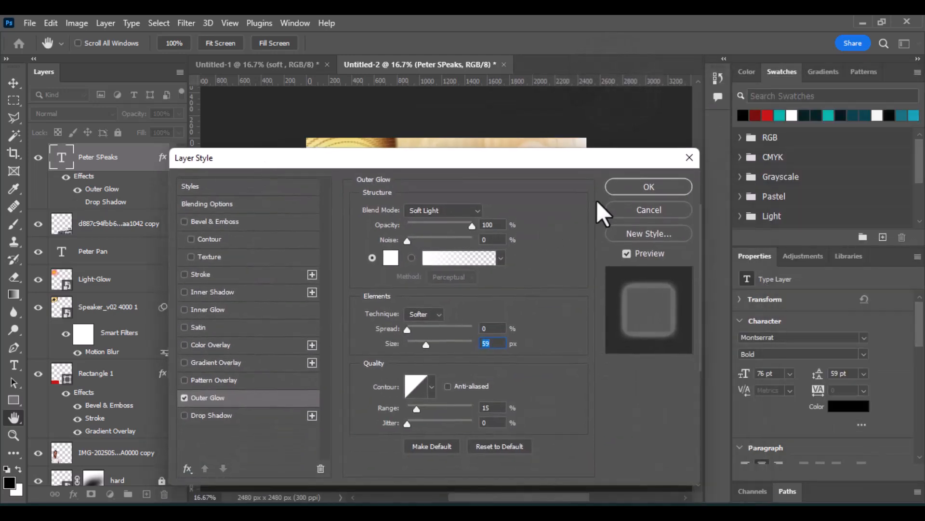
click(627, 189)
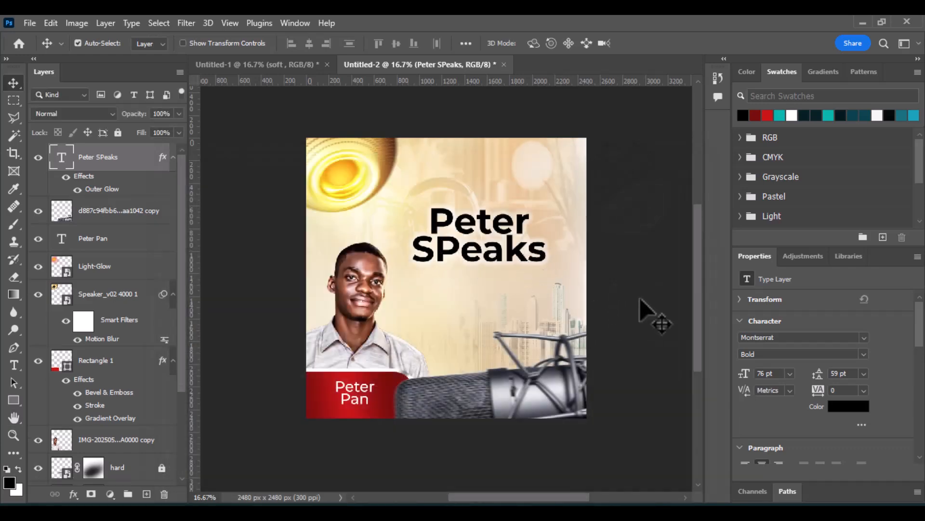
Change the title's font style to ExtraBold and shift the title slightly down and right.
click(863, 354)
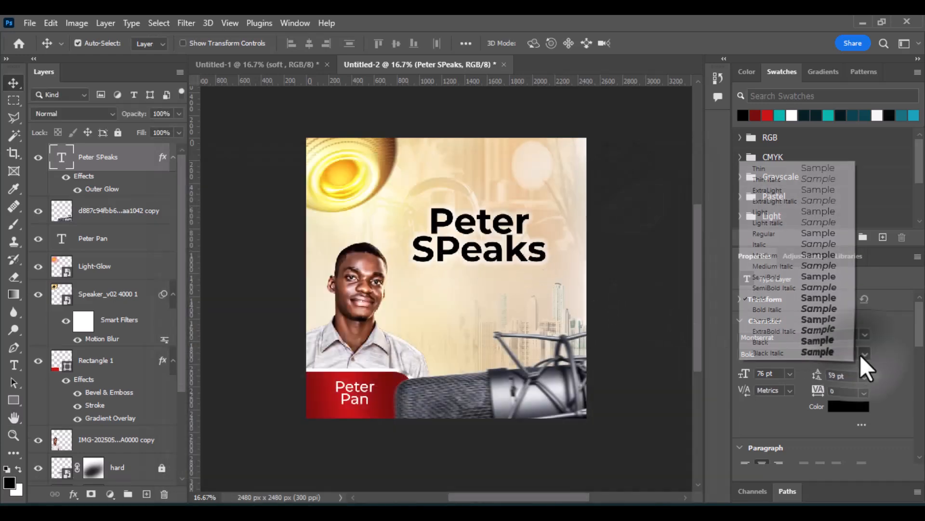
click(819, 320)
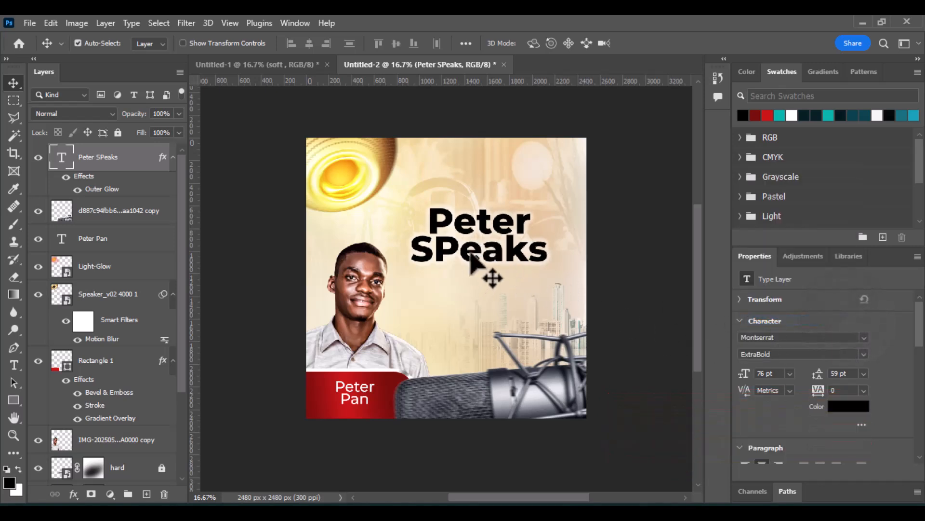
mouse_move(471, 256)
mouse_down()
mouse_move(492, 270)
mouse_move(479, 262)
mouse_up()
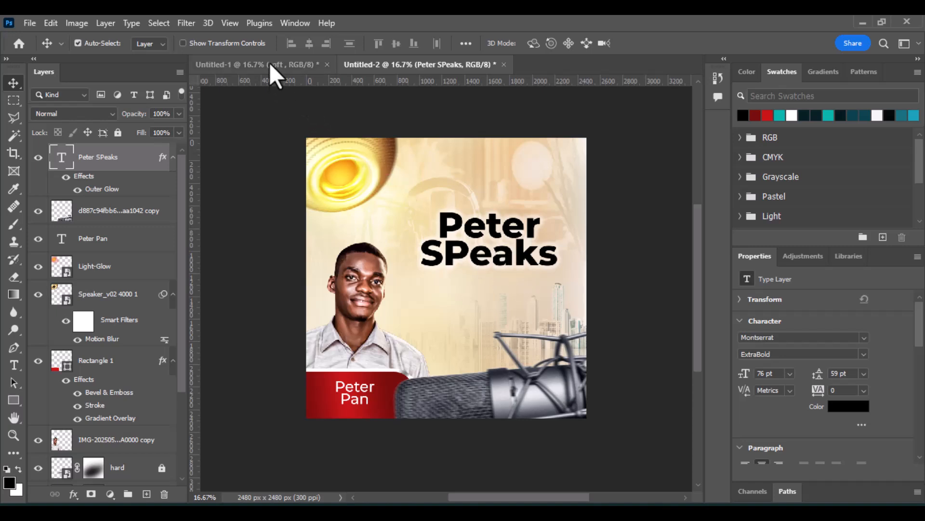
Copy the Facebook icon from the first document into the flyer, placing it below the title.
click(296, 66)
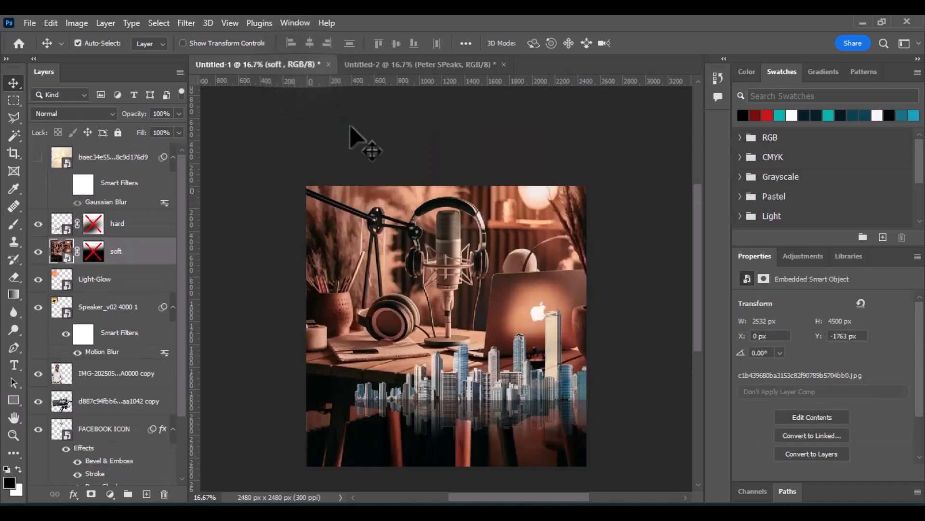
click(38, 252)
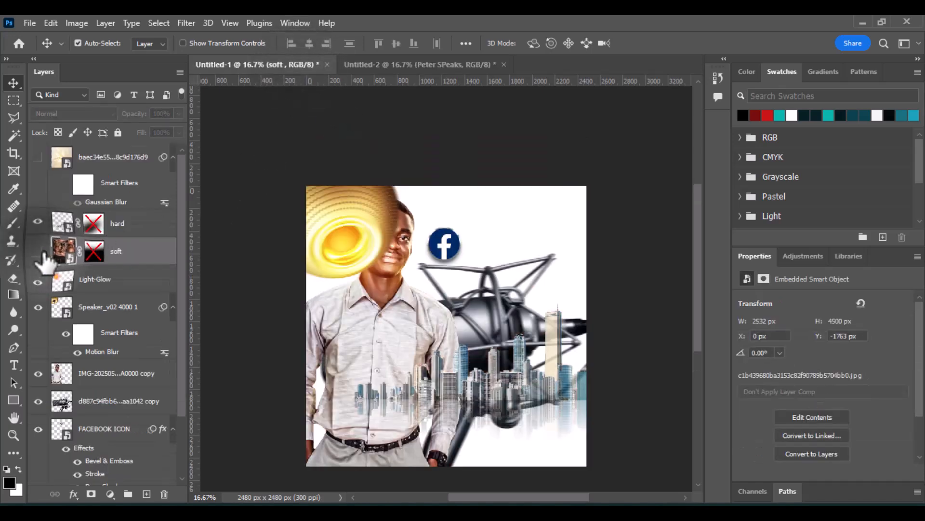
click(446, 246)
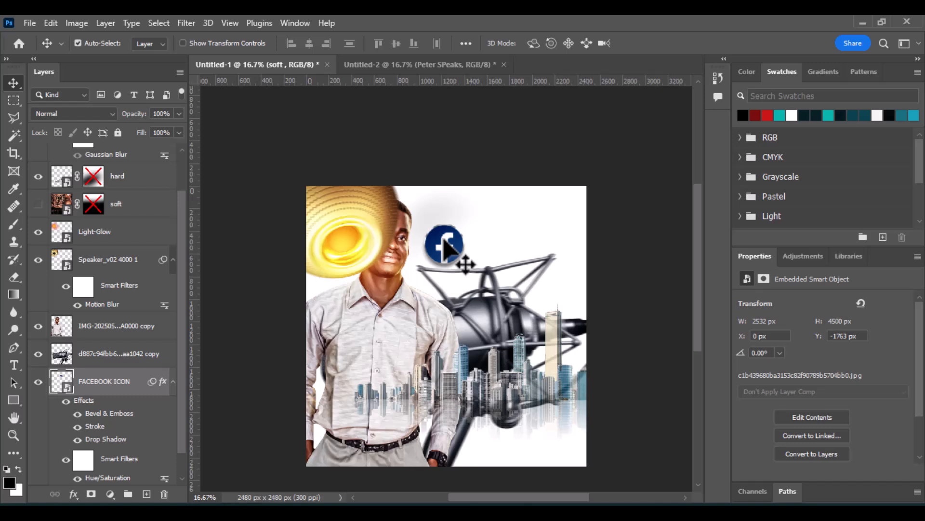
click(440, 65)
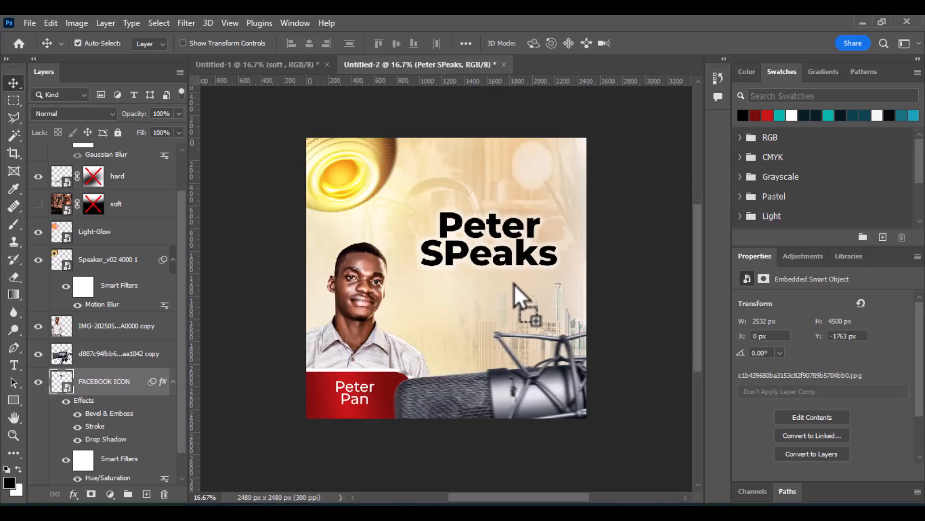
drag(514, 283, 512, 283)
click(519, 247)
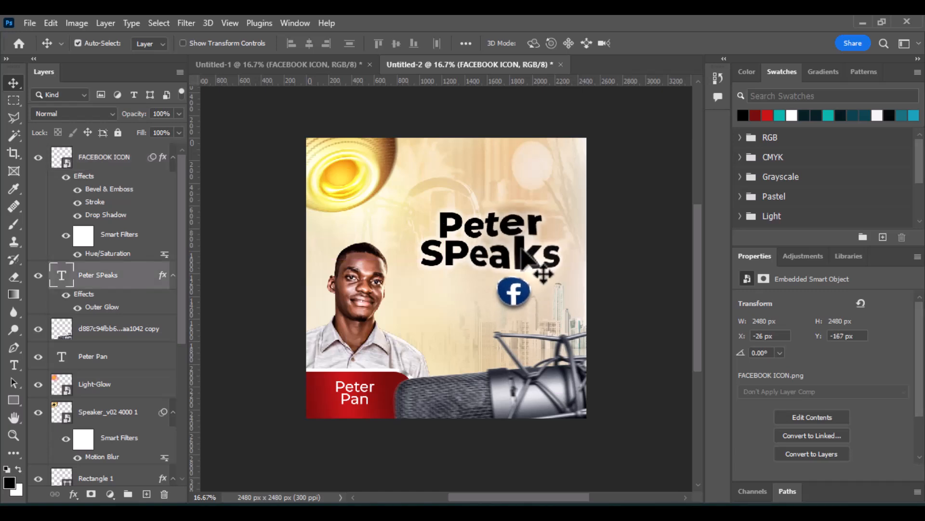
Nudge the title left and up and enlarge its font size to 81 pt.
key(Left)
key(Left)
key(Left)
key(Left)
key(Left)
key(Left)
key(Left)
key(Left)
key(Left)
key(Left)
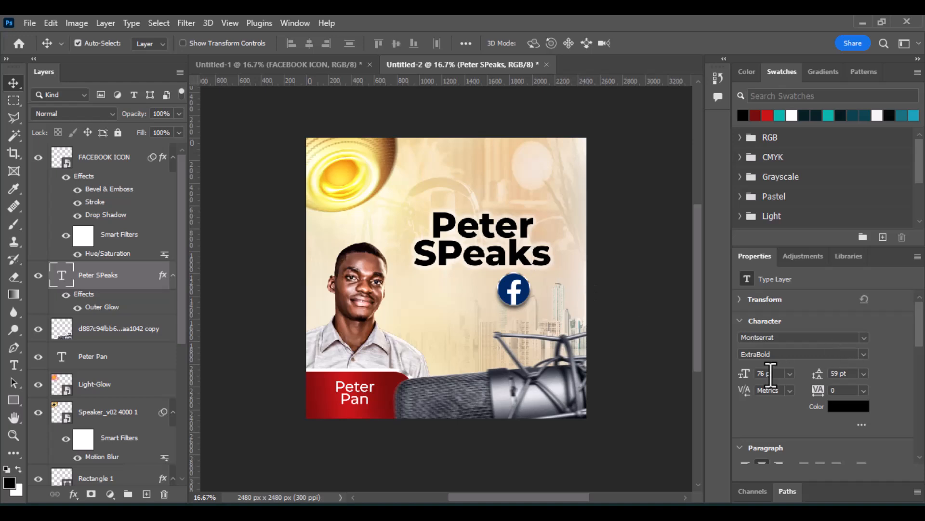
mouse_move(747, 380)
mouse_down()
mouse_move(723, 386)
mouse_move(738, 386)
mouse_up()
key(shift+Up)
key(shift+Up)
key(shift+Up)
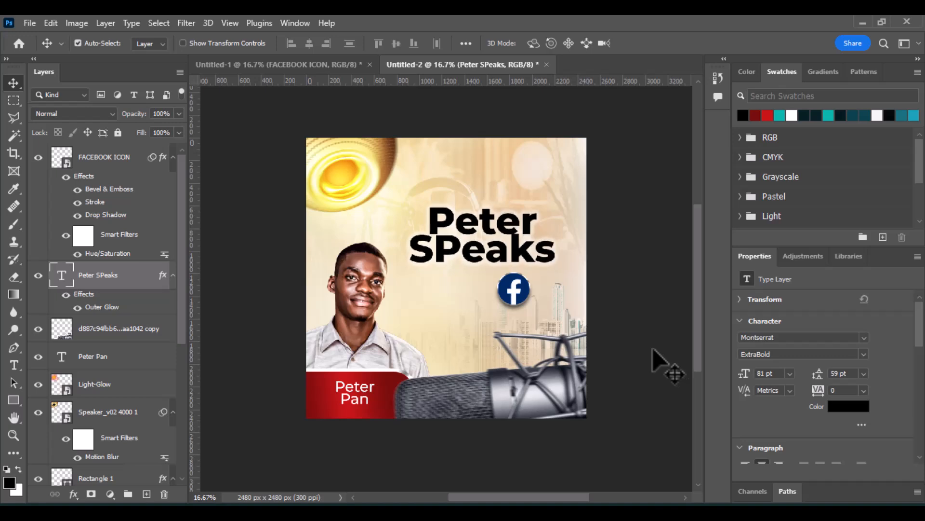
key(shift+Left)
click(624, 297)
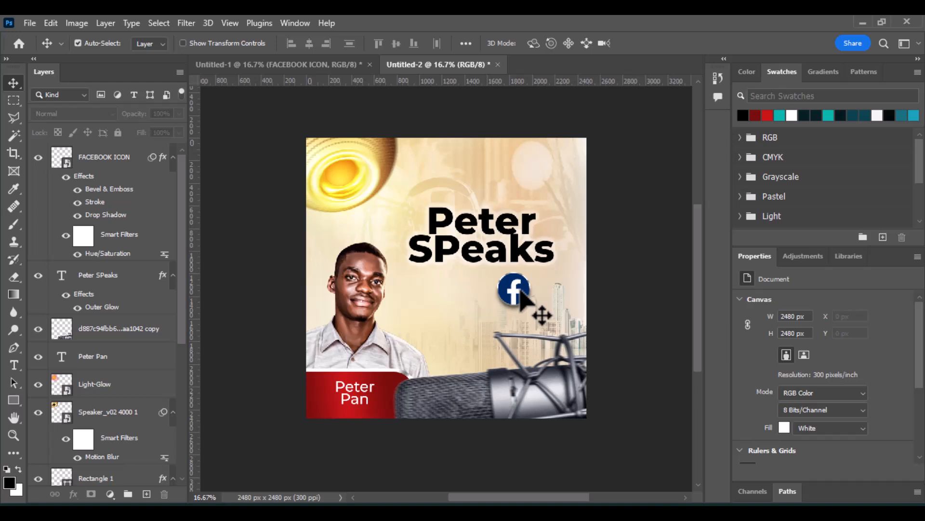
Draw a rectangle about 857 x 282 px under the Facebook icon, layered above the title.
click(521, 293)
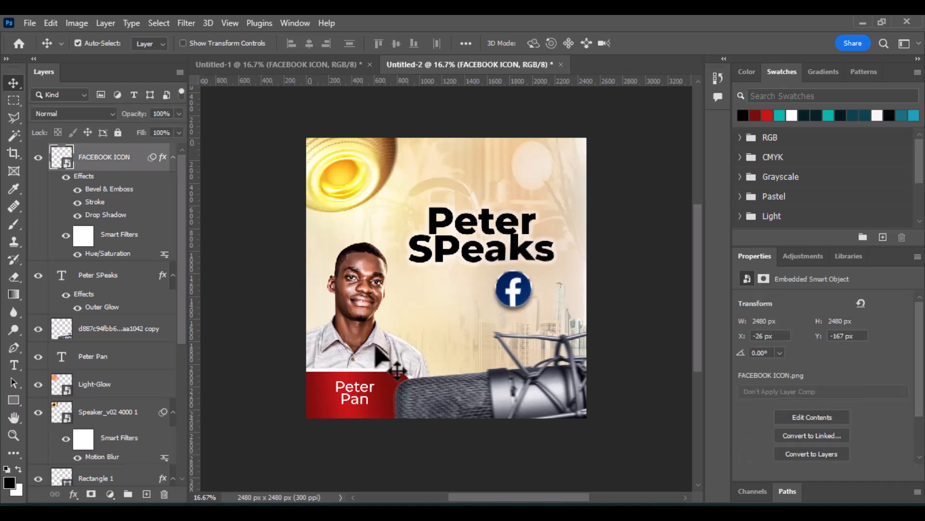
click(13, 400)
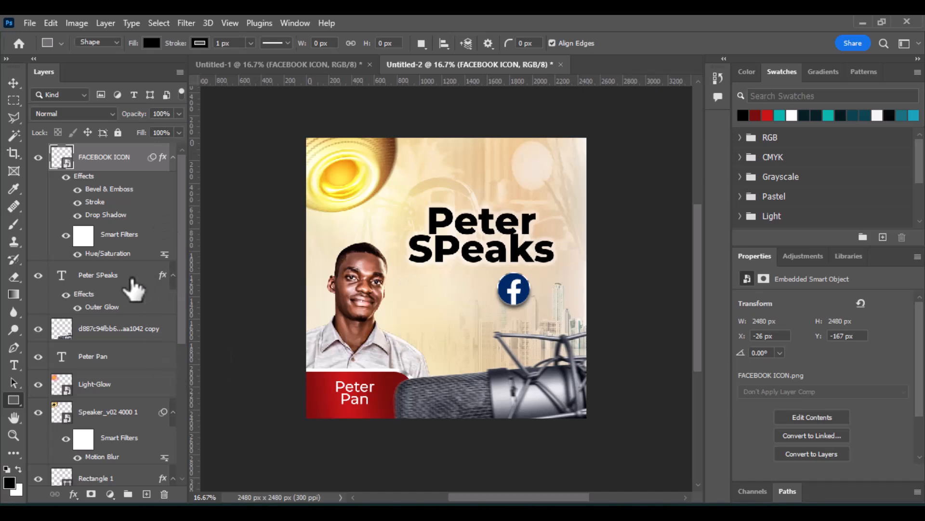
click(89, 277)
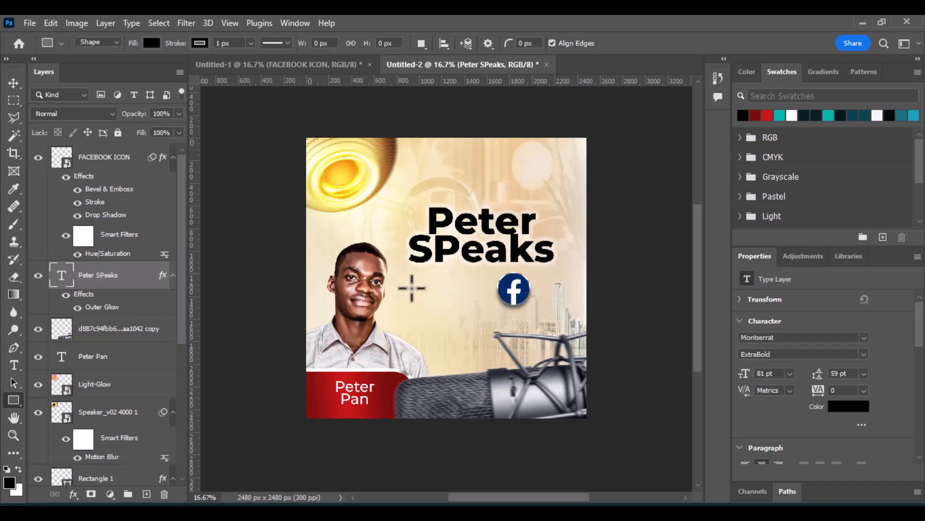
drag(429, 277, 526, 309)
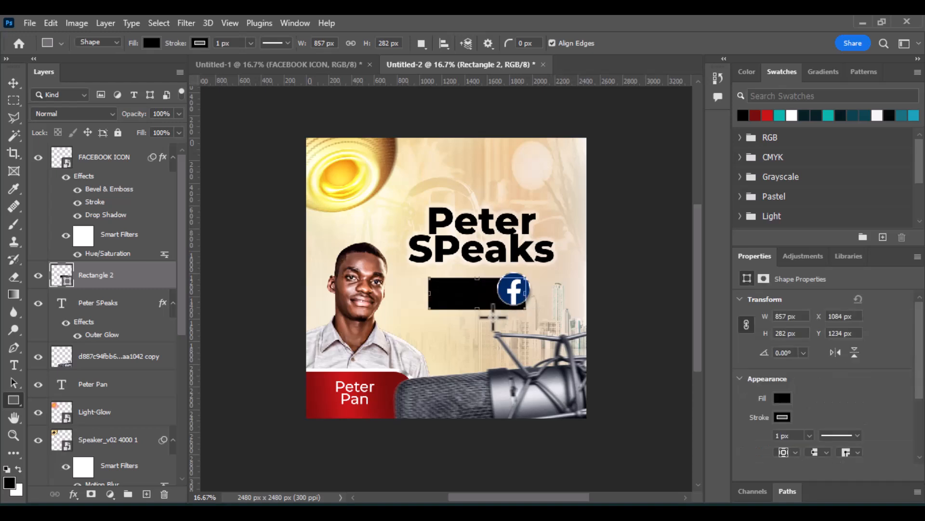
Remove the rectangle's stroke and fill it with bright red.
click(771, 416)
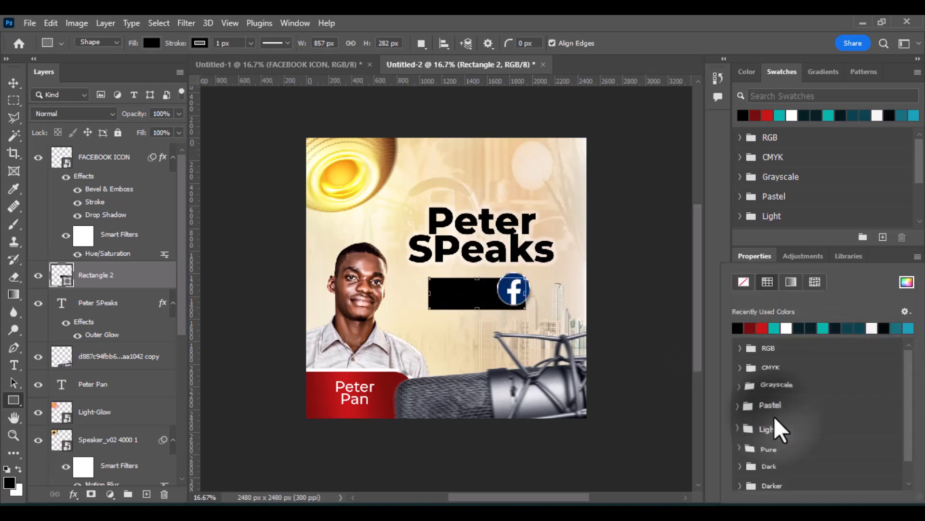
click(744, 283)
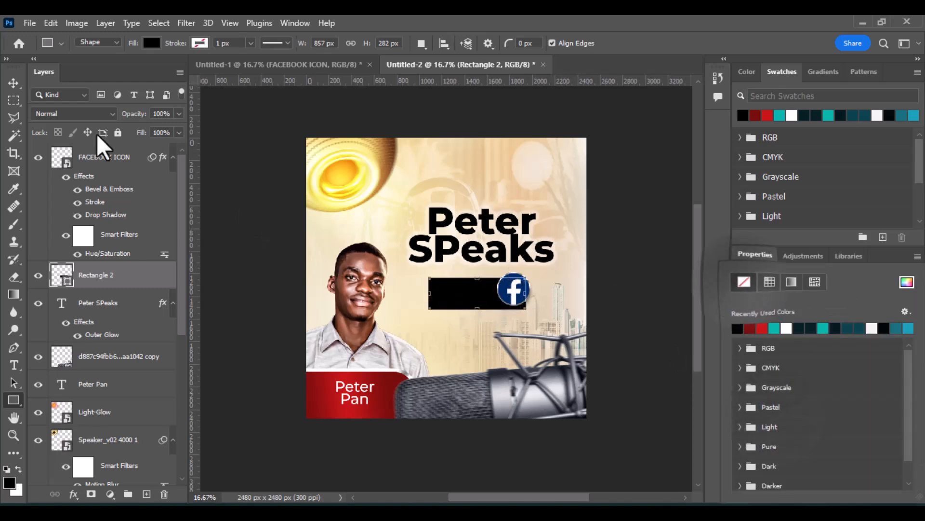
click(13, 83)
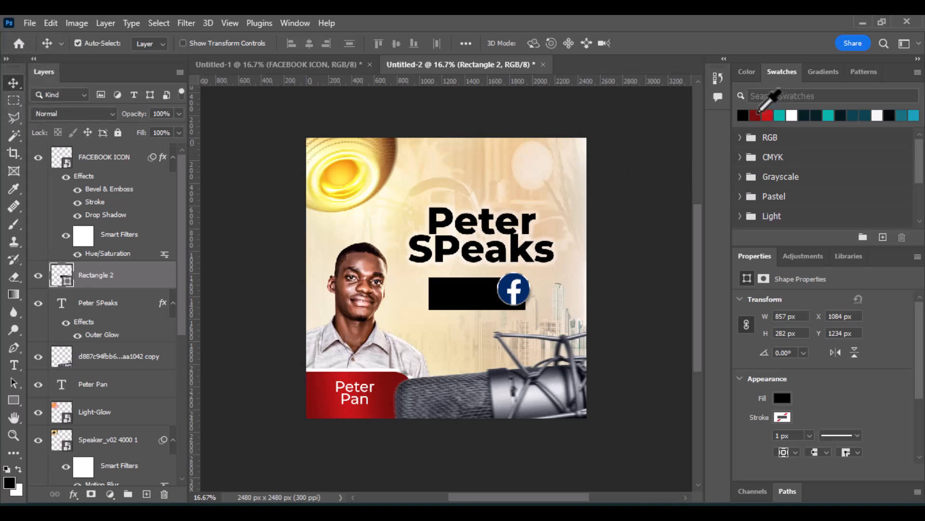
click(755, 115)
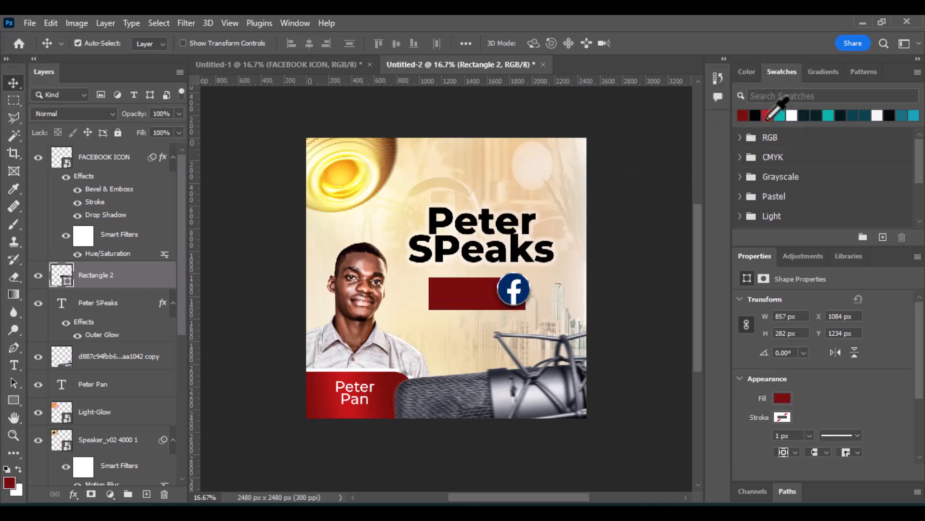
click(769, 116)
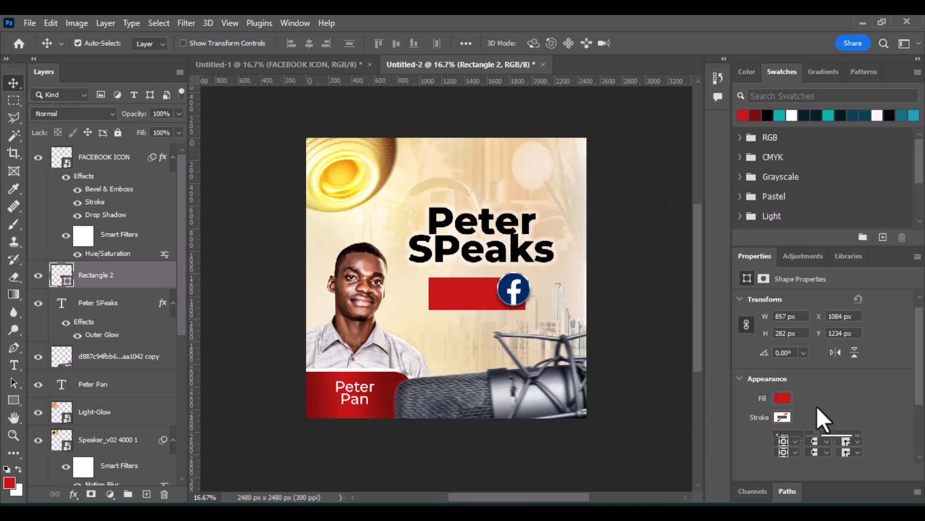
Round all corners of the red rectangle to 25 px.
scroll(817, 406, down, 3)
click(743, 415)
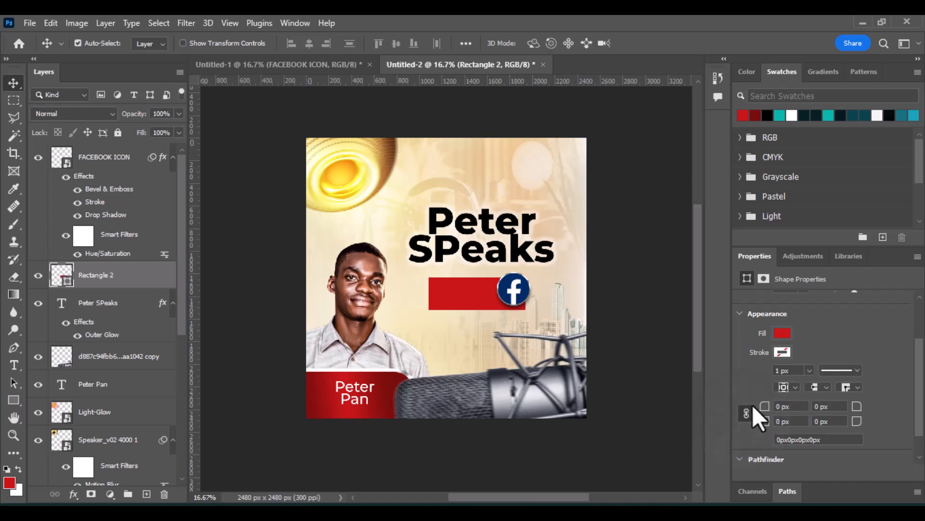
drag(765, 414, 746, 412)
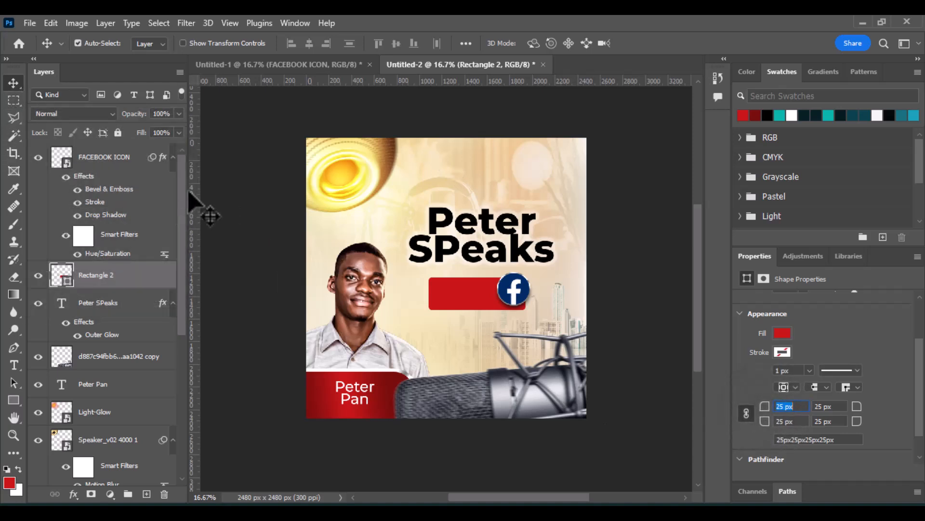
Apply a perspective transform to the red rectangle, flaring its left end, then nudge it left and down.
click(51, 22)
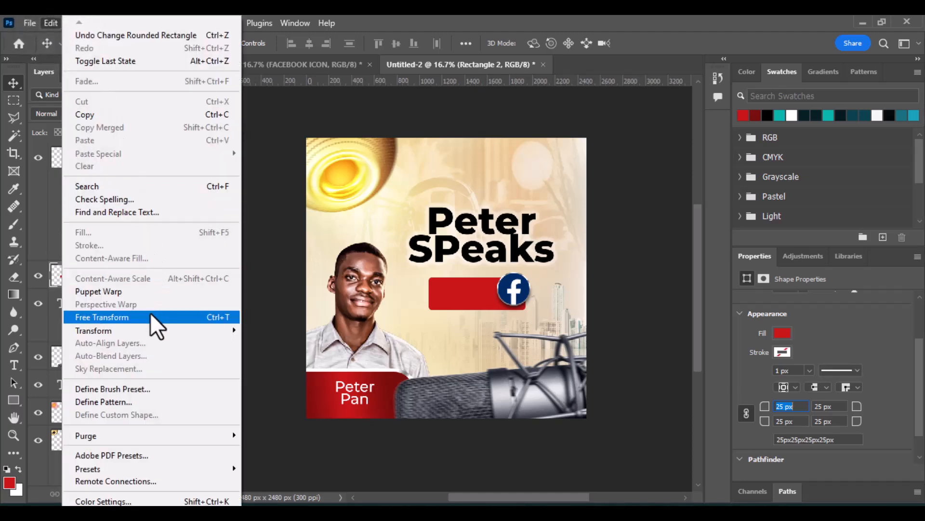
mouse_move(148, 331)
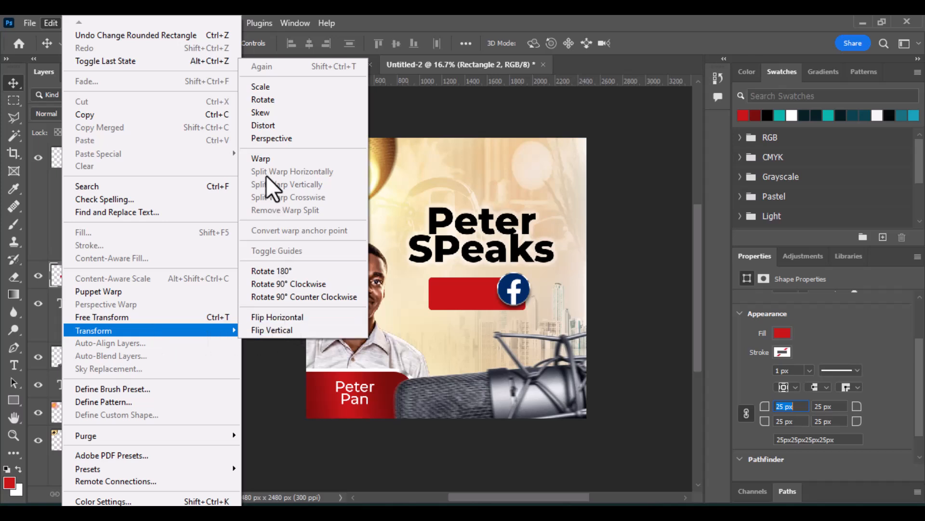
click(272, 140)
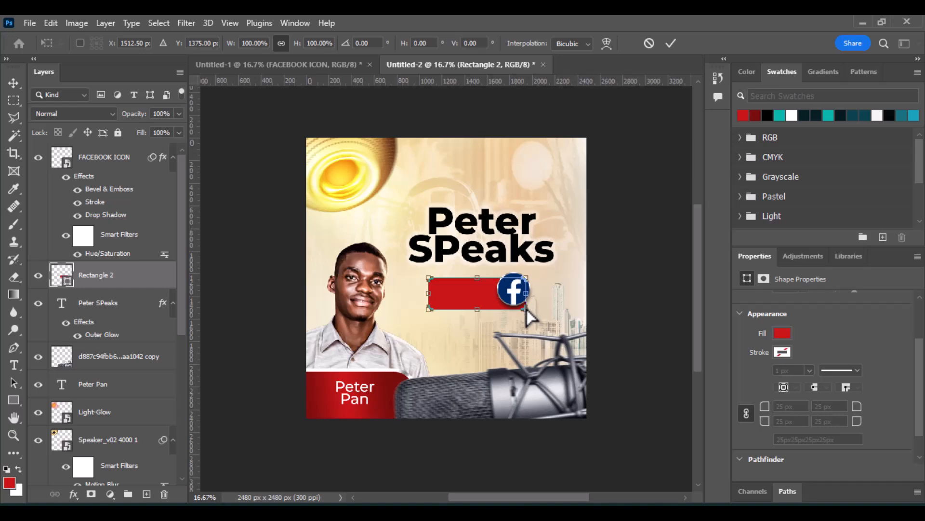
drag(525, 308, 529, 313)
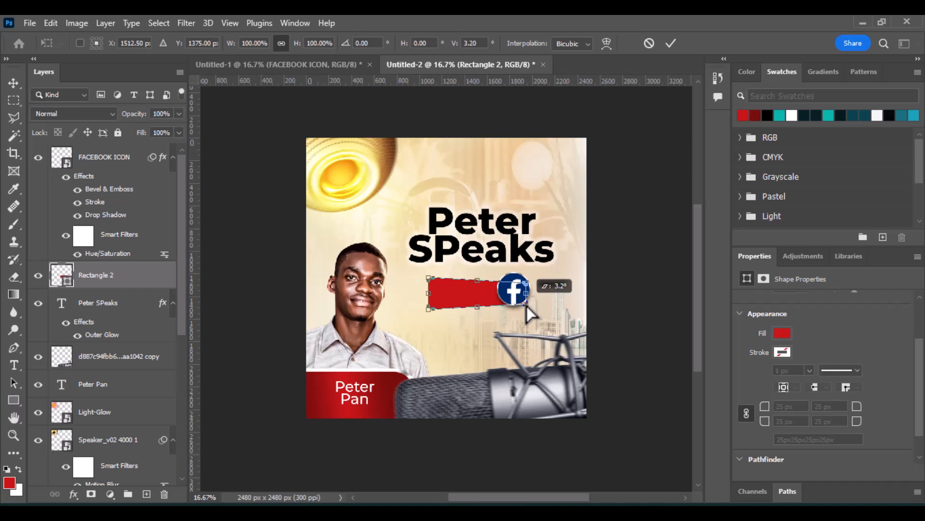
drag(471, 300, 470, 289)
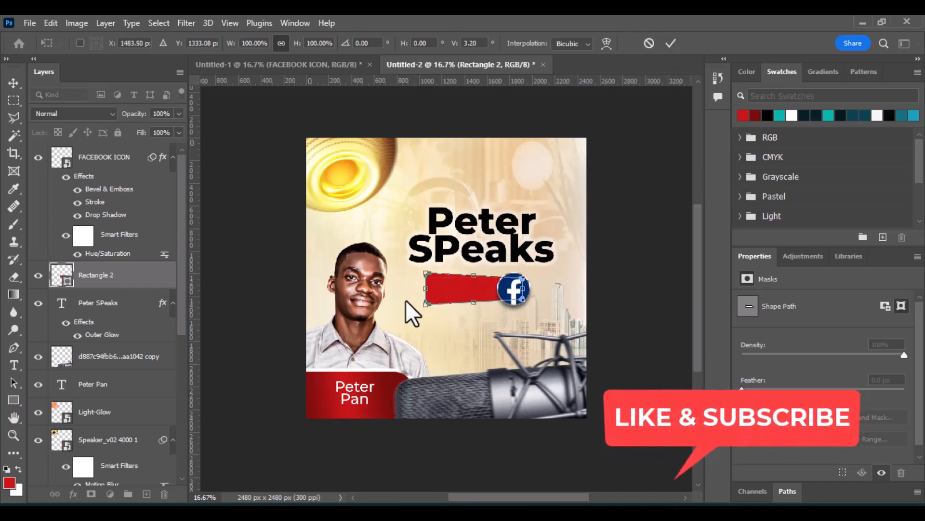
mouse_move(426, 287)
mouse_down()
mouse_move(448, 294)
mouse_move(436, 292)
mouse_up()
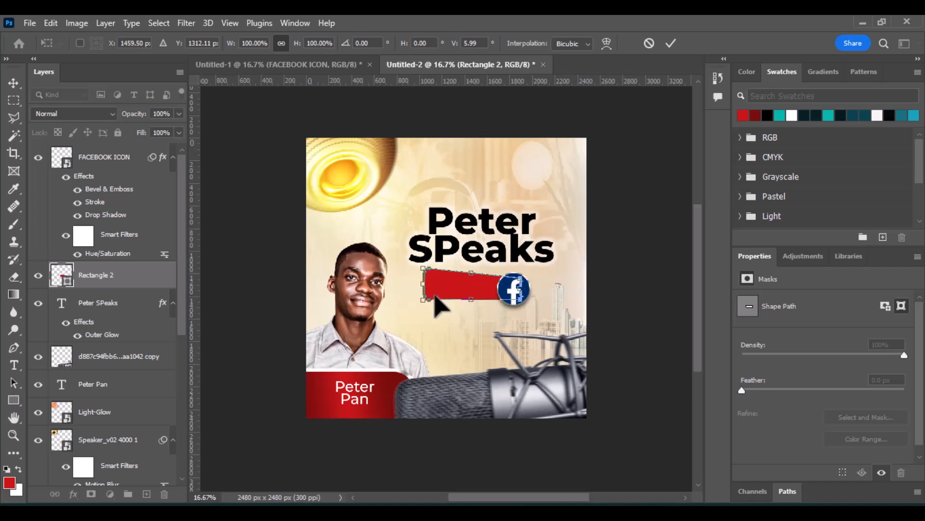
key(Left)
key(Left)
key(Left)
key(Left)
key(Left)
key(Left)
key(Down)
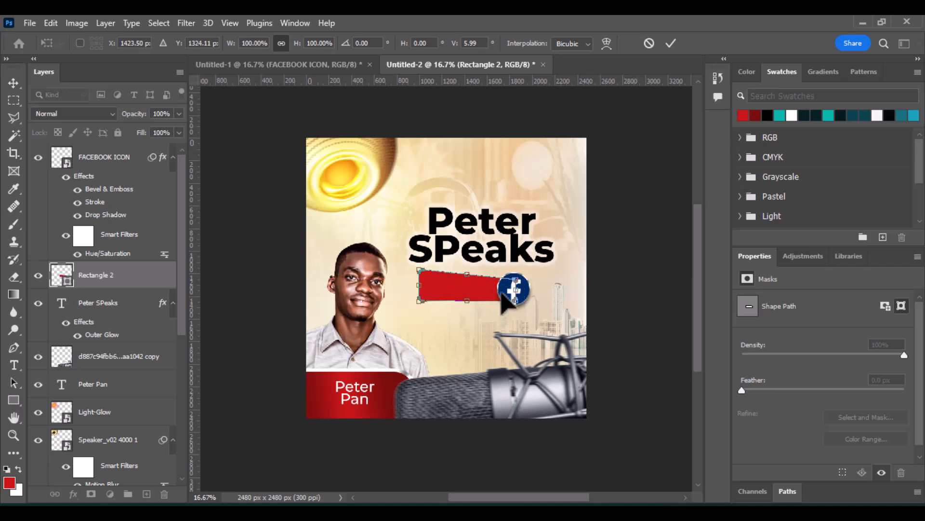
key(Return)
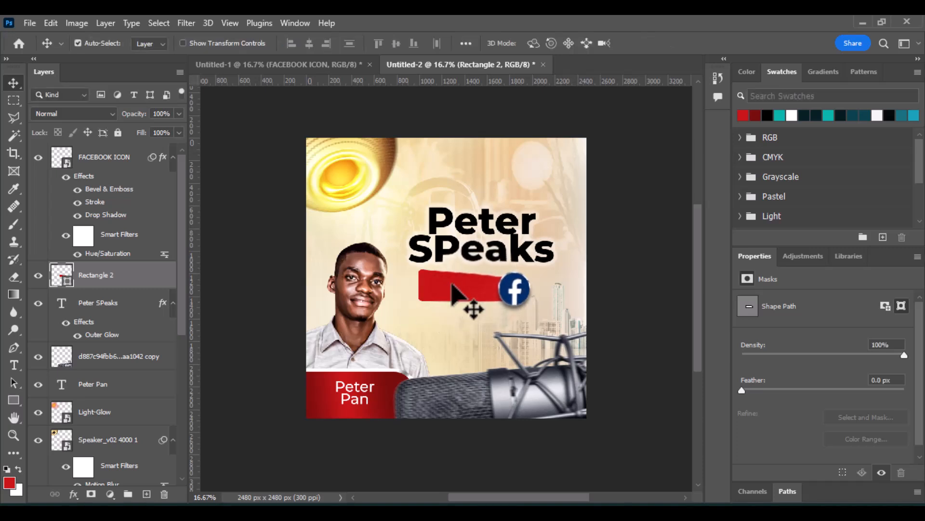
scroll(462, 299, down, 1)
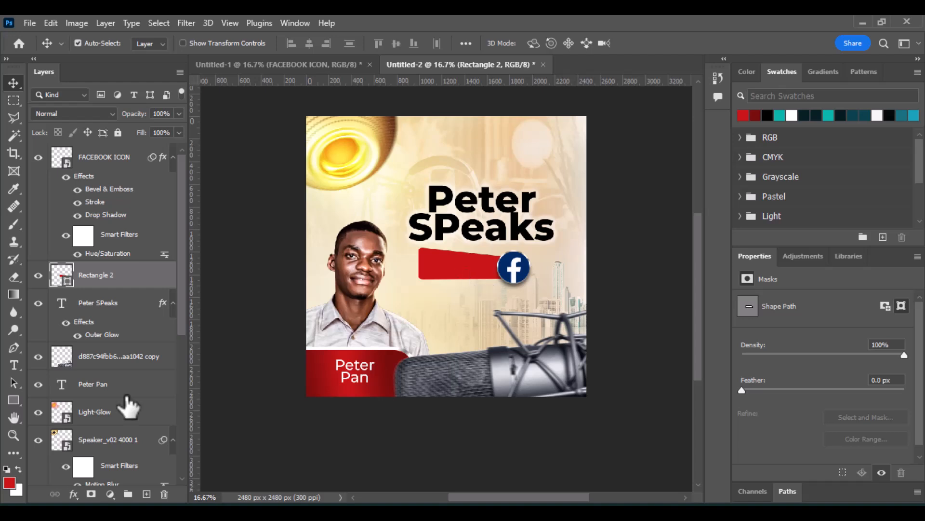
click(77, 500)
click(97, 489)
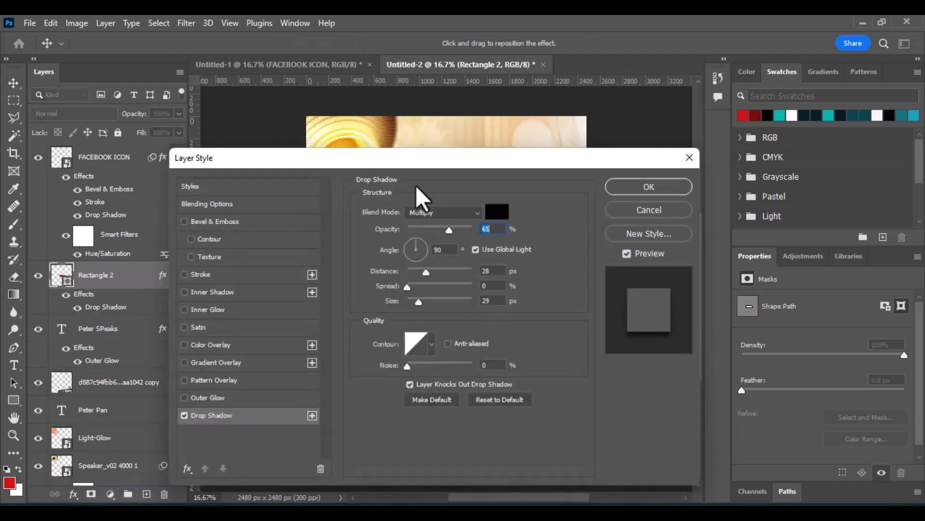
drag(395, 157, 783, 152)
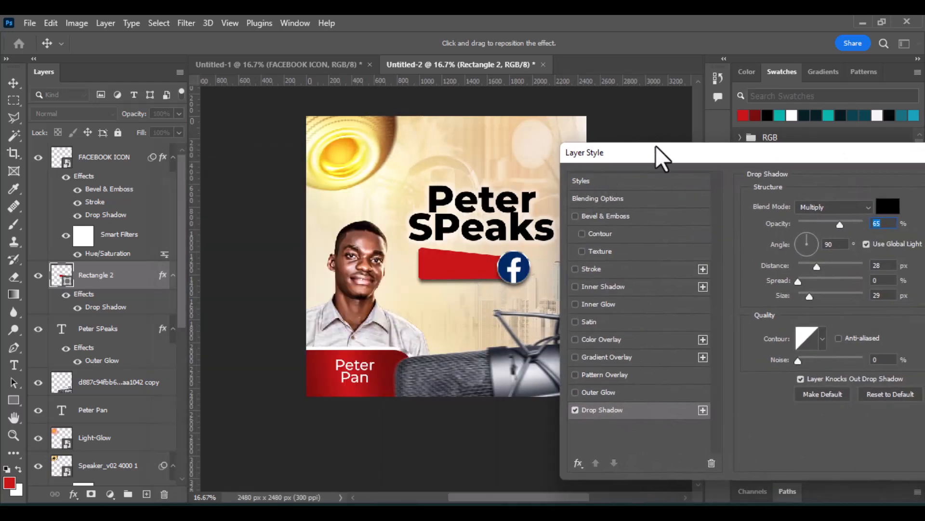
drag(655, 146, 391, 191)
click(767, 245)
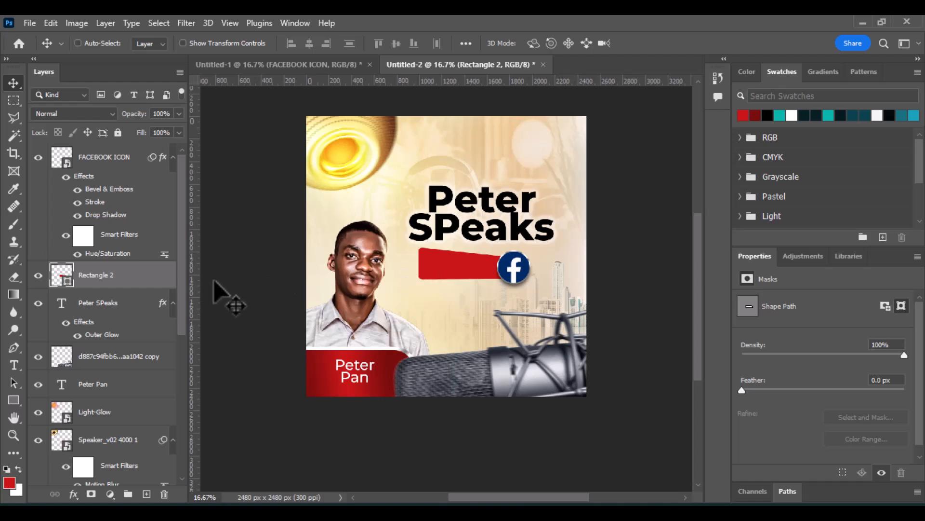
Duplicate the red rectangle layer and fill the original lower rectangle with black.
key(ctrl+j)
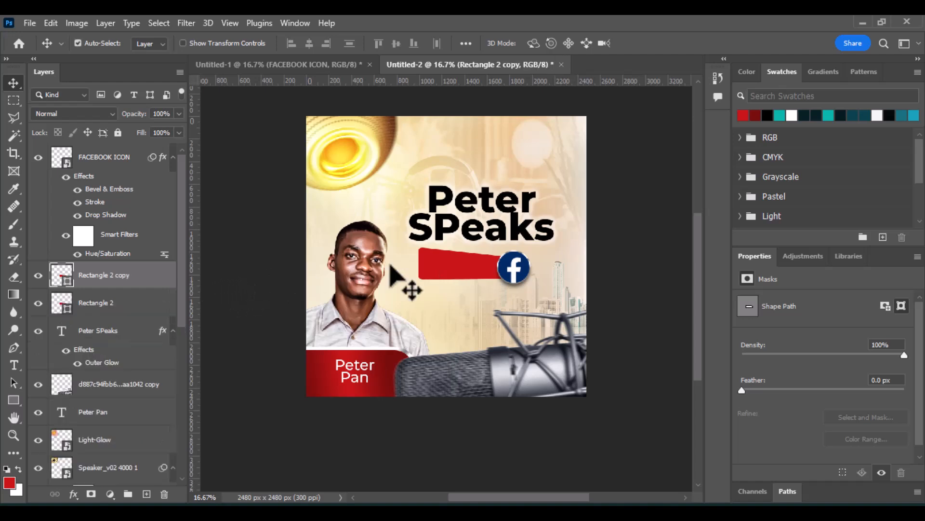
click(99, 308)
click(767, 116)
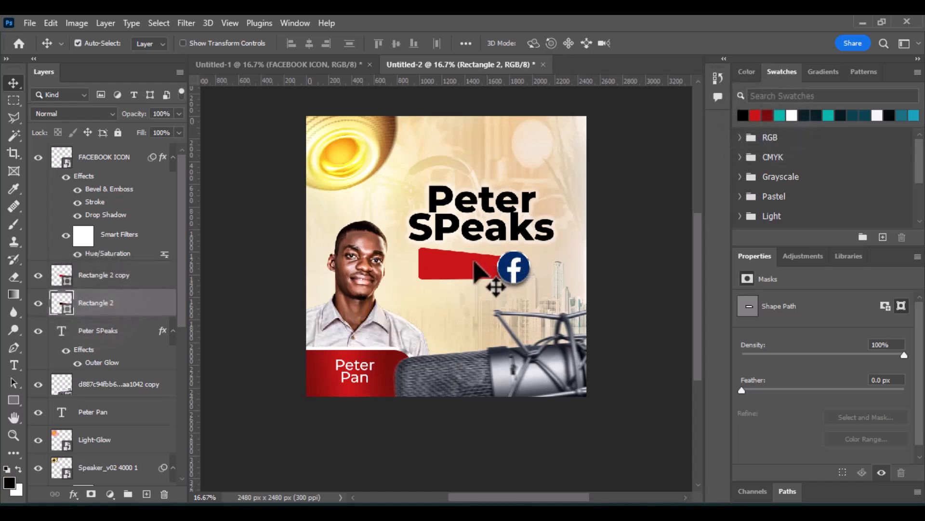
Distort the black rectangle by pulling its lower-left corner slightly down.
click(51, 24)
mouse_move(117, 332)
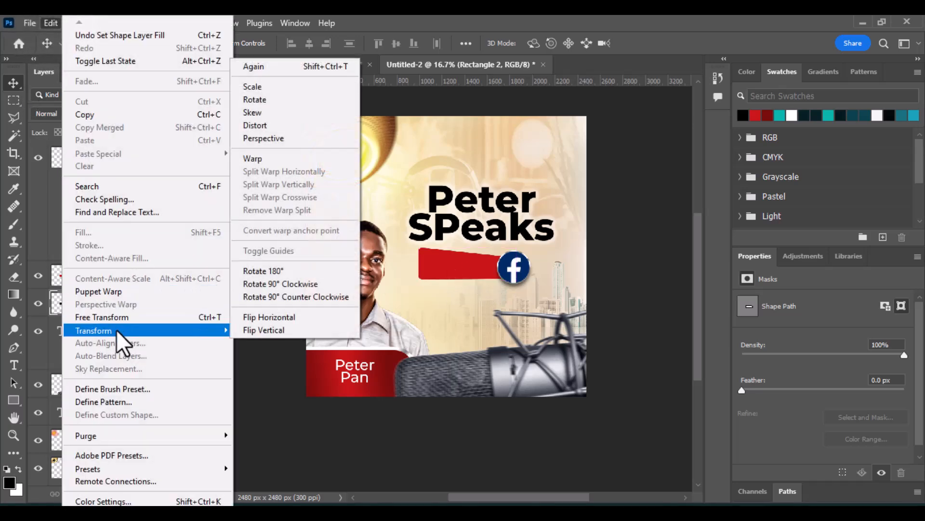
click(280, 125)
scroll(424, 267, down, 1)
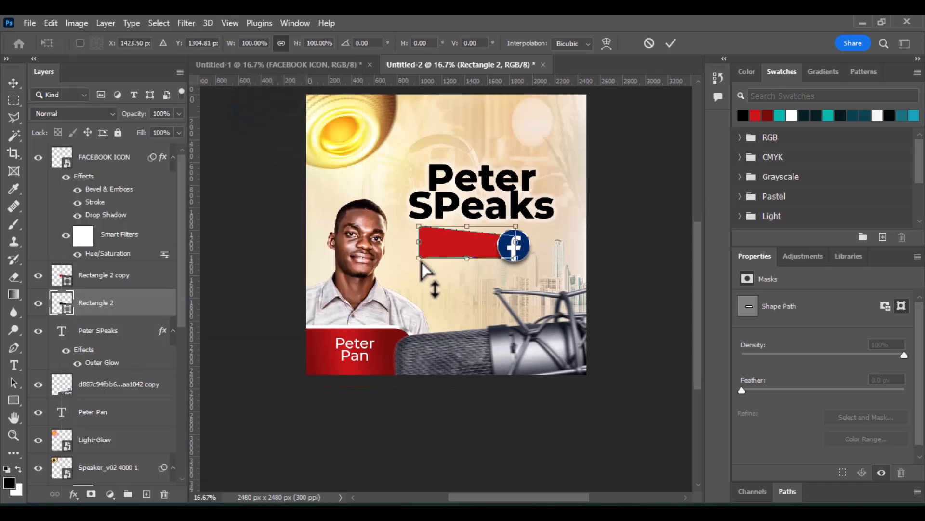
drag(419, 244, 420, 249)
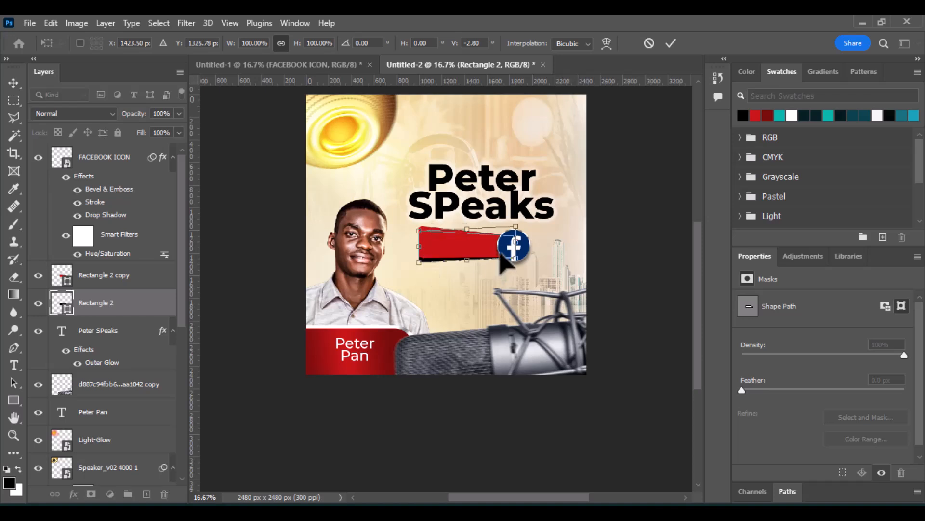
click(670, 43)
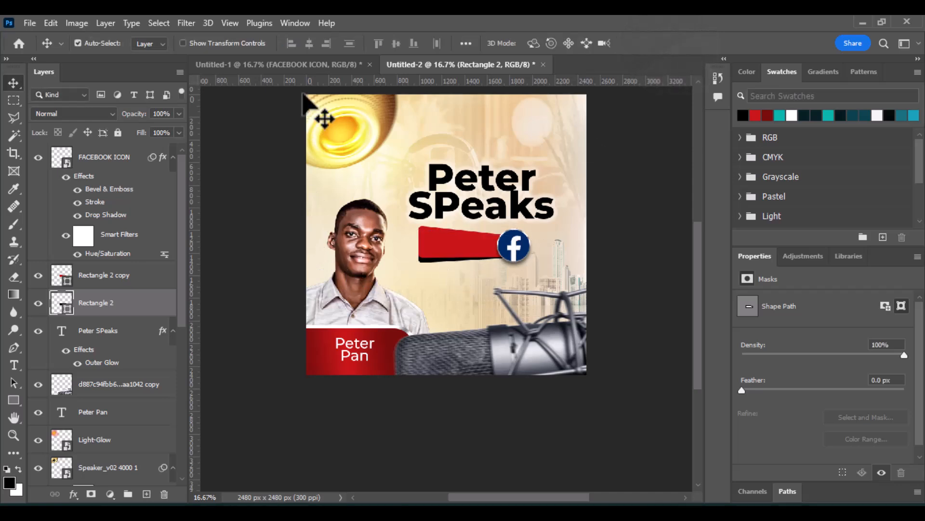
Convert the black rectangle to a smart object, apply a 13.9 pixel Gaussian Blur, and lower its fill to 88%.
click(180, 22)
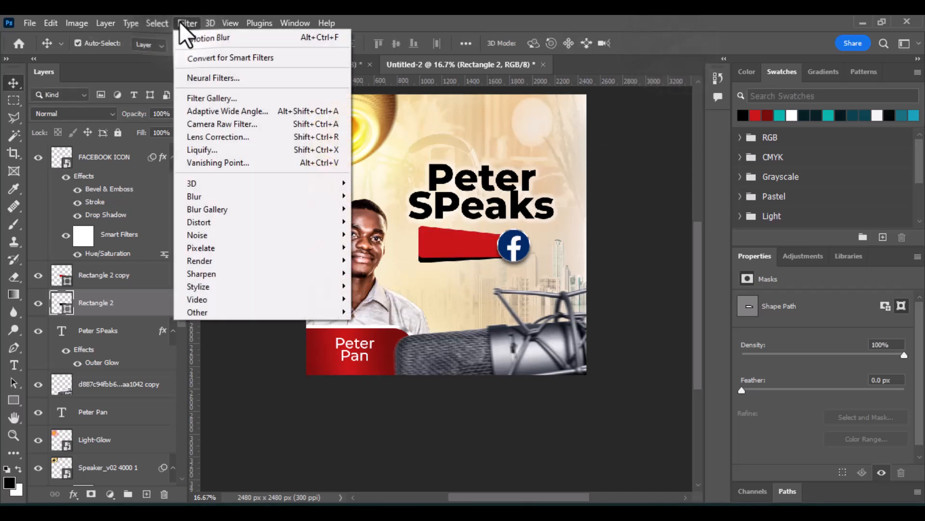
mouse_move(222, 201)
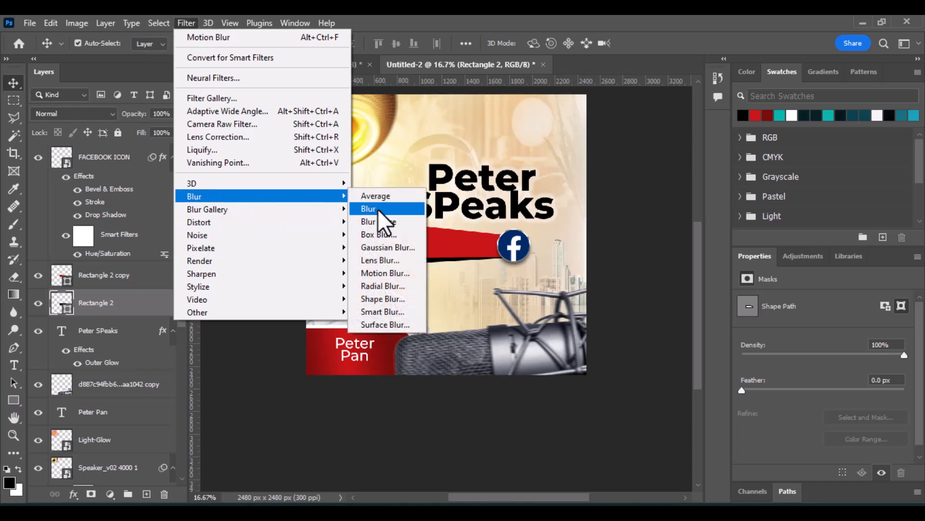
click(383, 247)
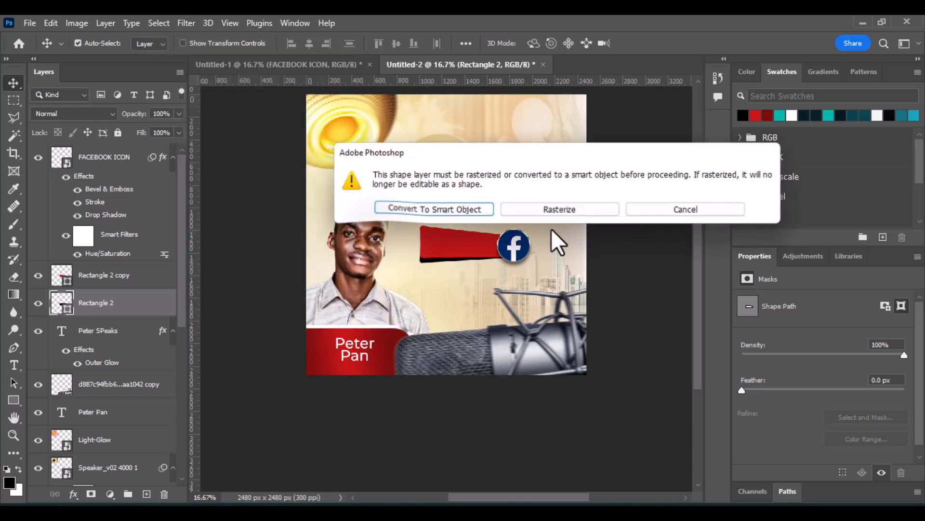
click(465, 209)
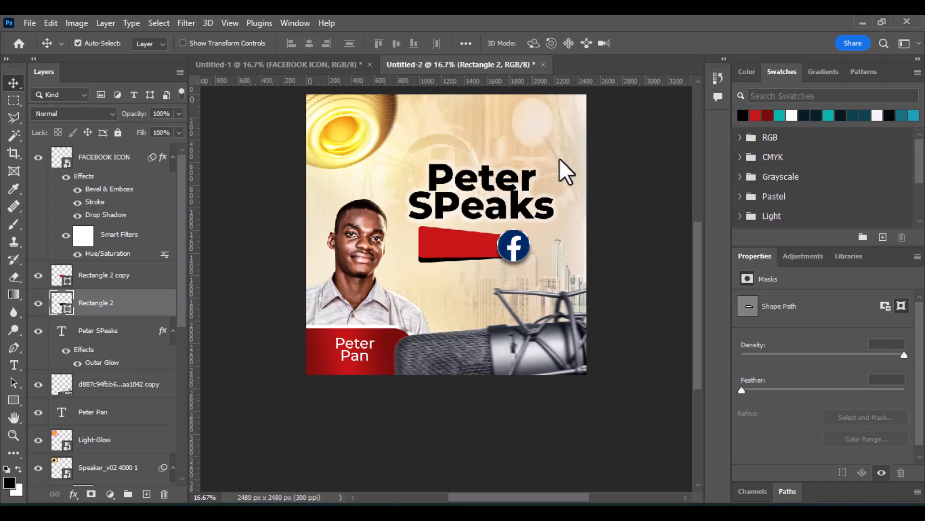
drag(672, 314, 690, 304)
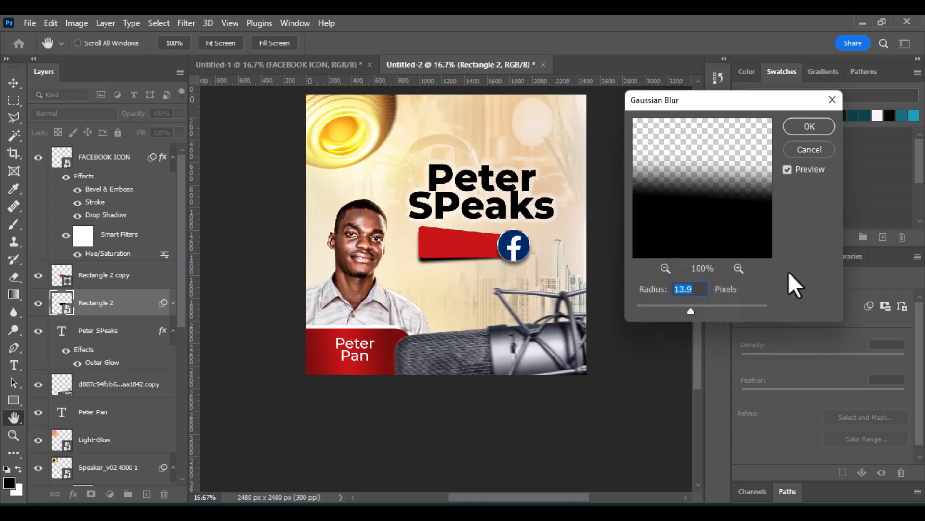
click(809, 125)
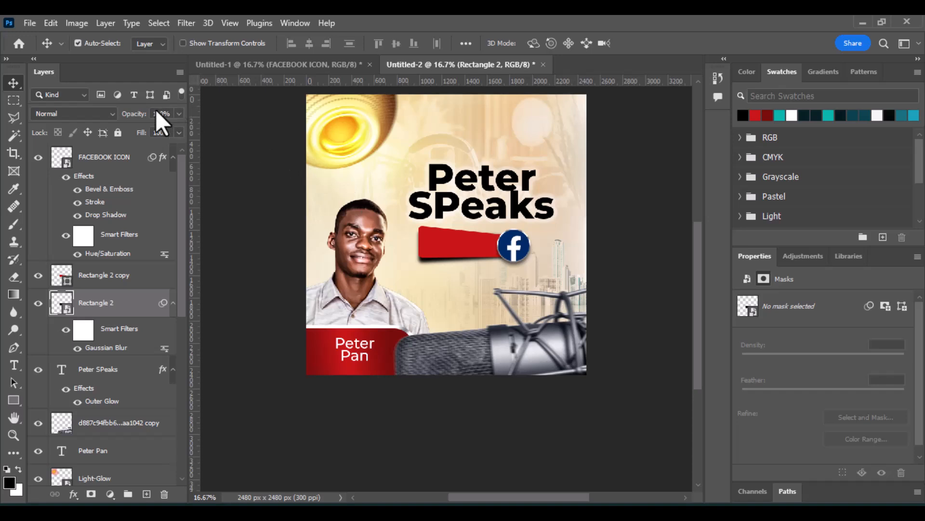
drag(149, 129, 137, 129)
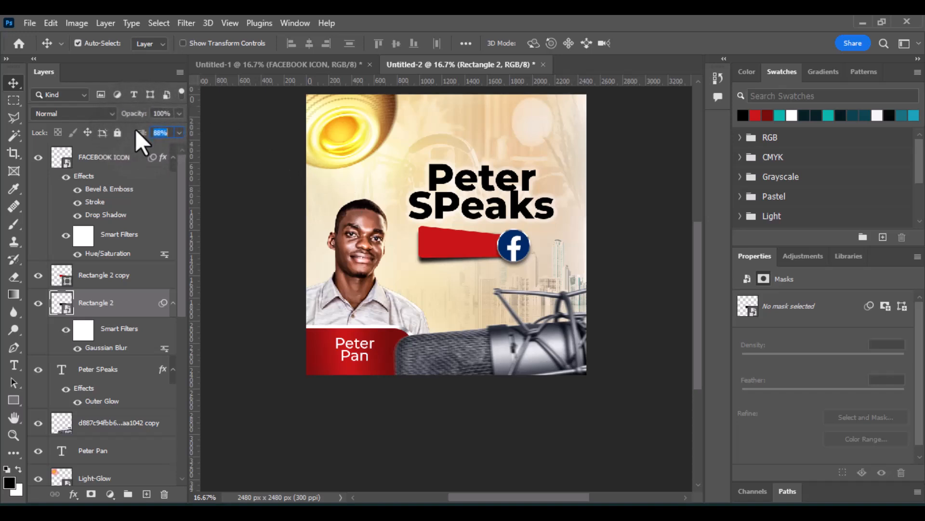
Add a white 20 px stroke layer style to the red rectangle copy.
click(442, 259)
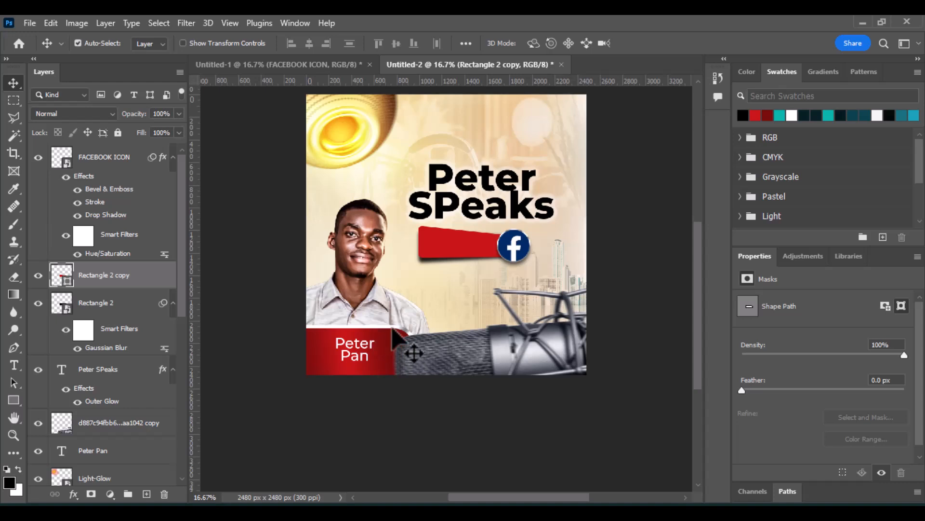
click(77, 494)
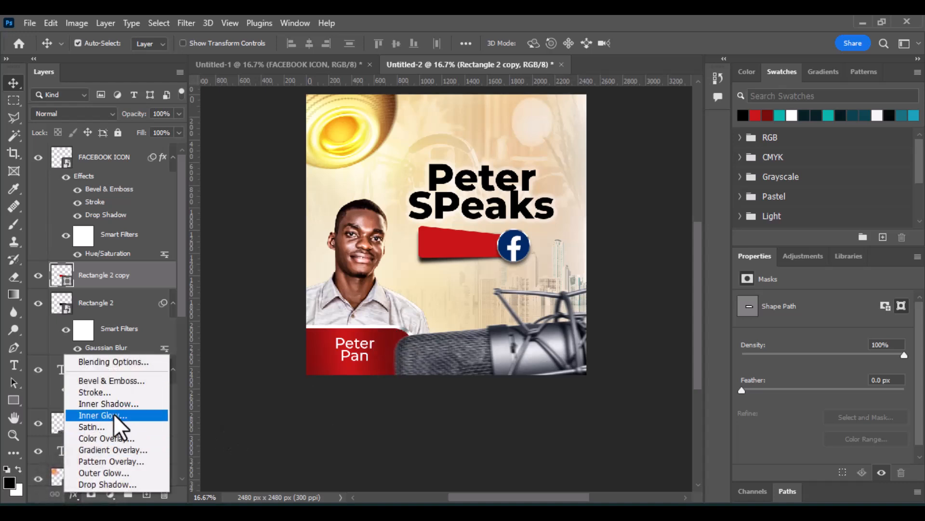
click(109, 395)
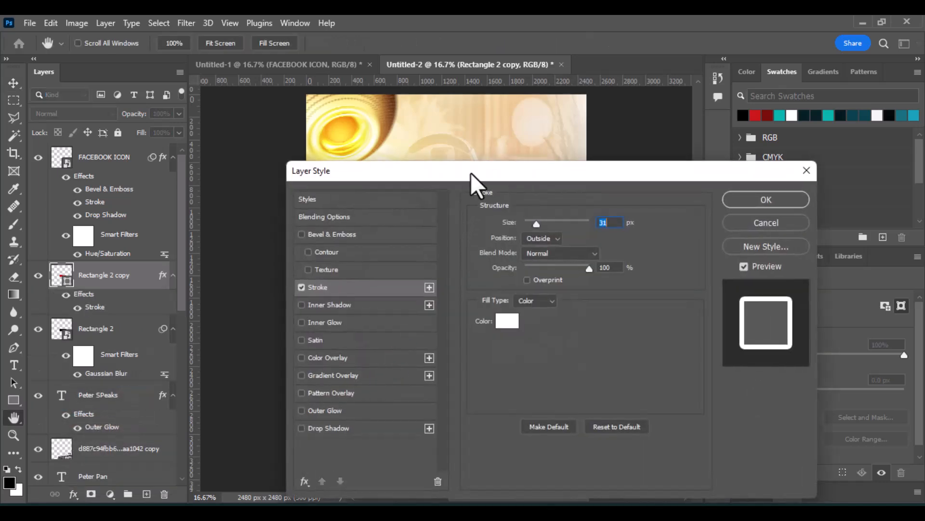
drag(471, 172, 659, 151)
drag(715, 196, 721, 201)
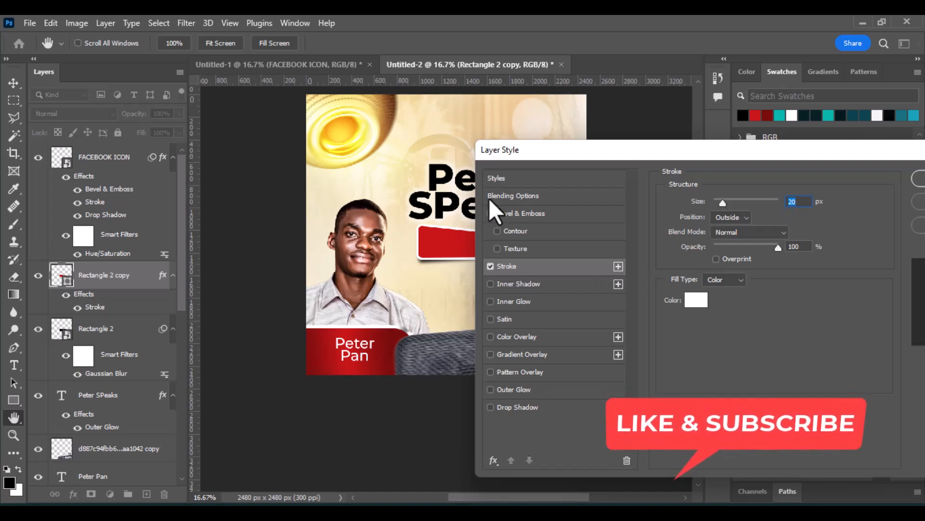
Enable Bevel & Emboss and set the stroke position to Center.
click(491, 213)
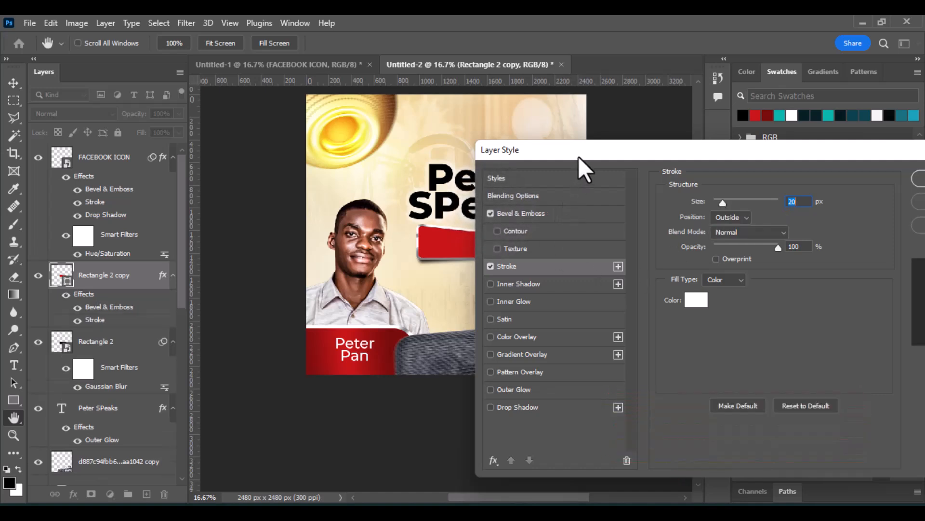
drag(578, 156, 605, 123)
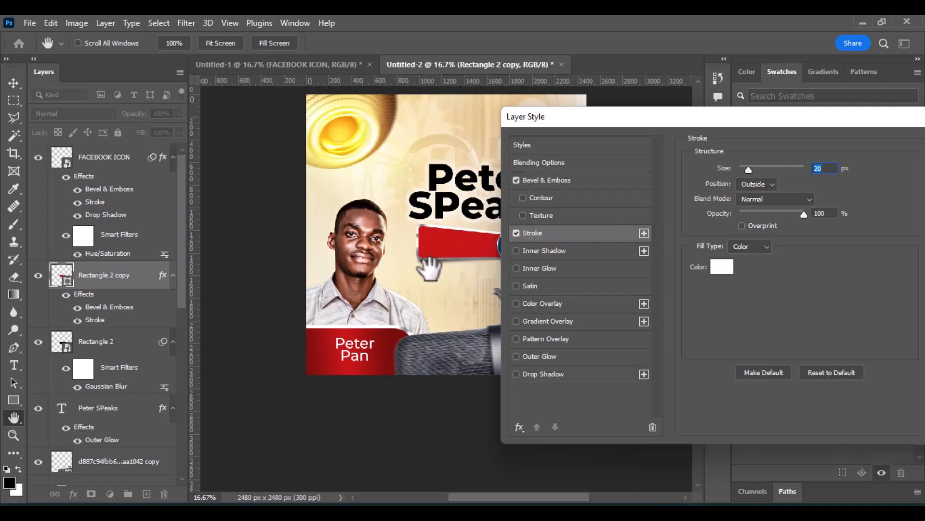
click(774, 184)
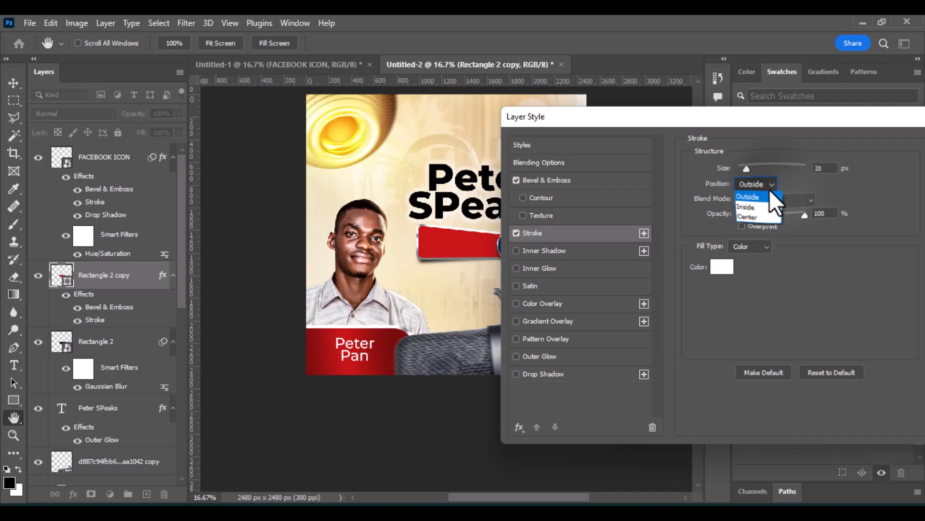
click(759, 218)
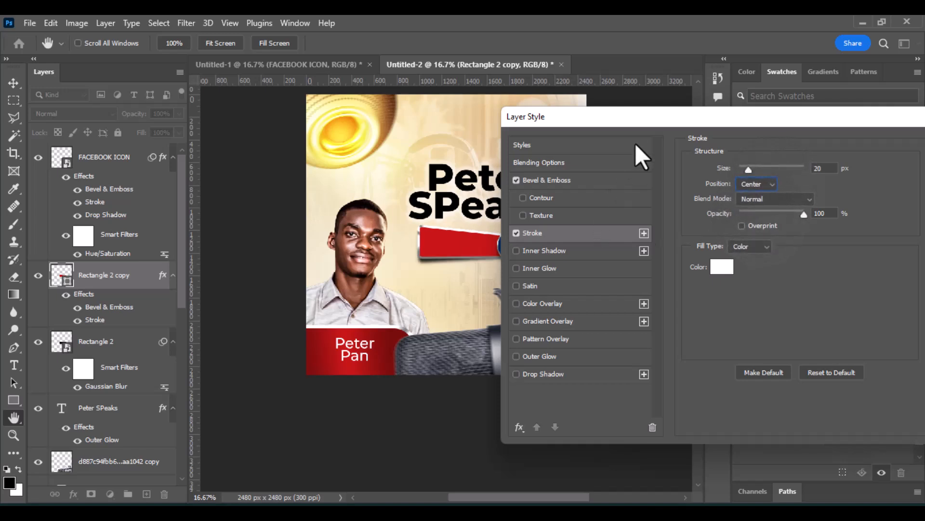
Enable a Gradient Overlay on the red rectangle copy and confirm the layer style.
drag(652, 118, 608, 88)
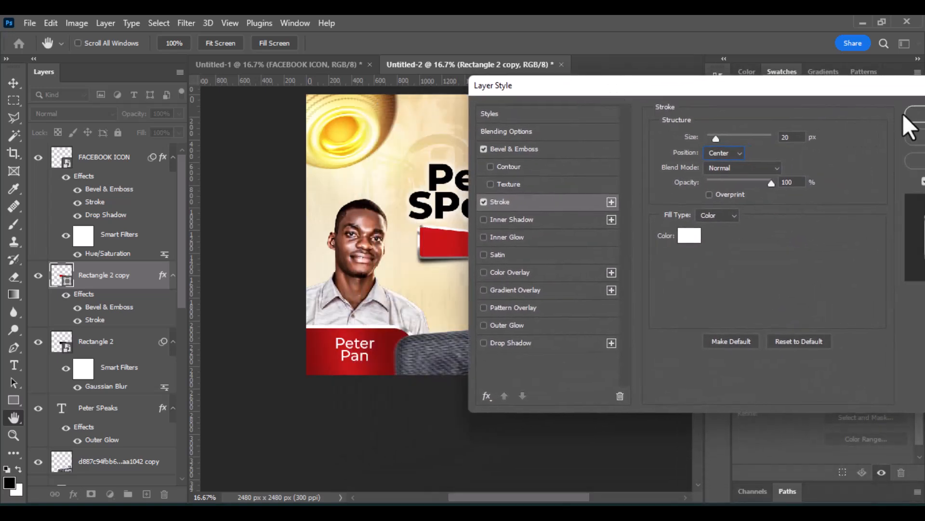
click(484, 289)
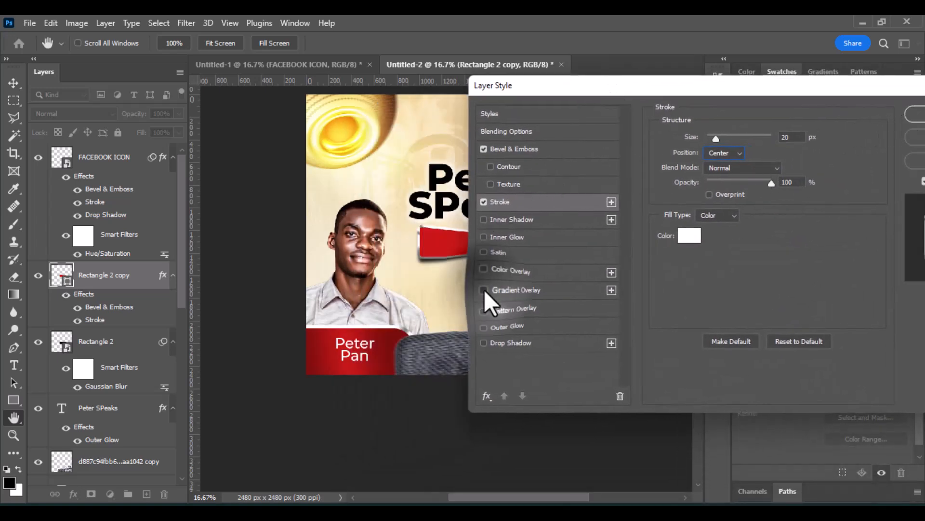
drag(565, 95, 461, 109)
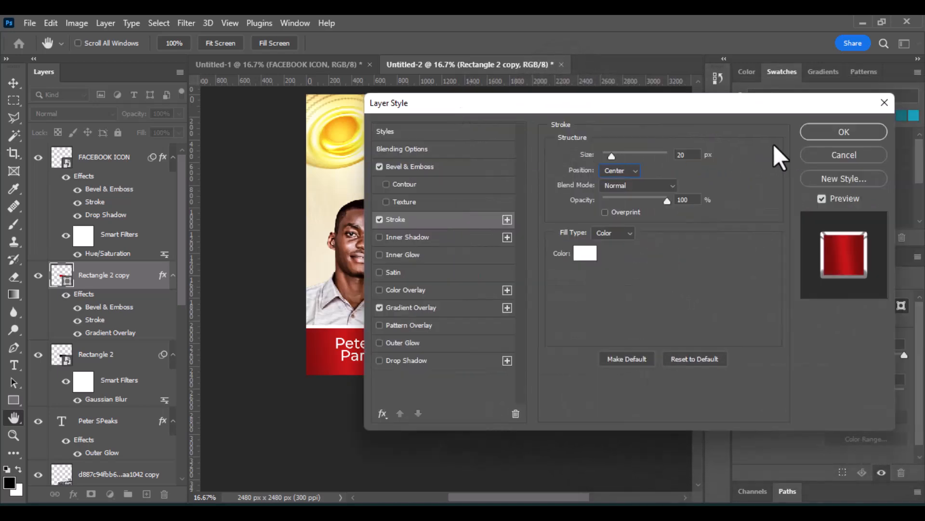
click(820, 138)
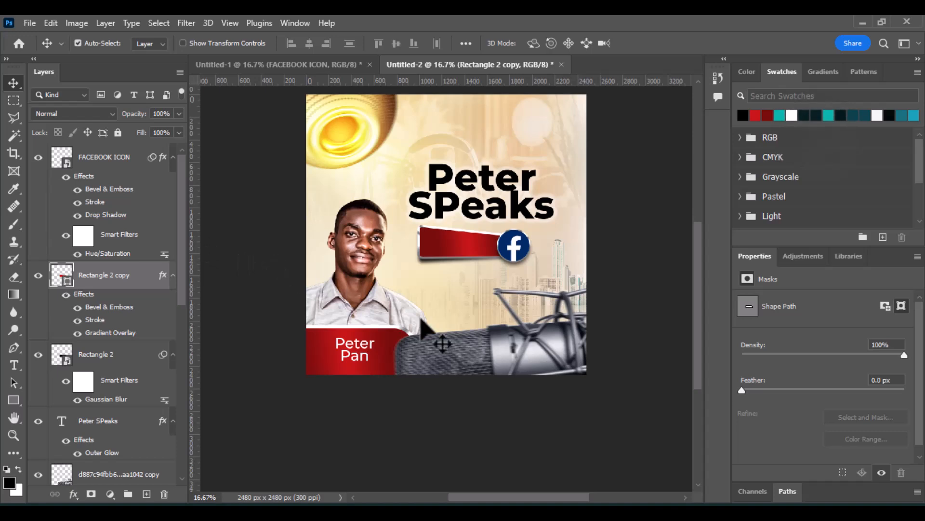
Add a text layer reading "Live on" on the red banner with the Type tool.
click(14, 366)
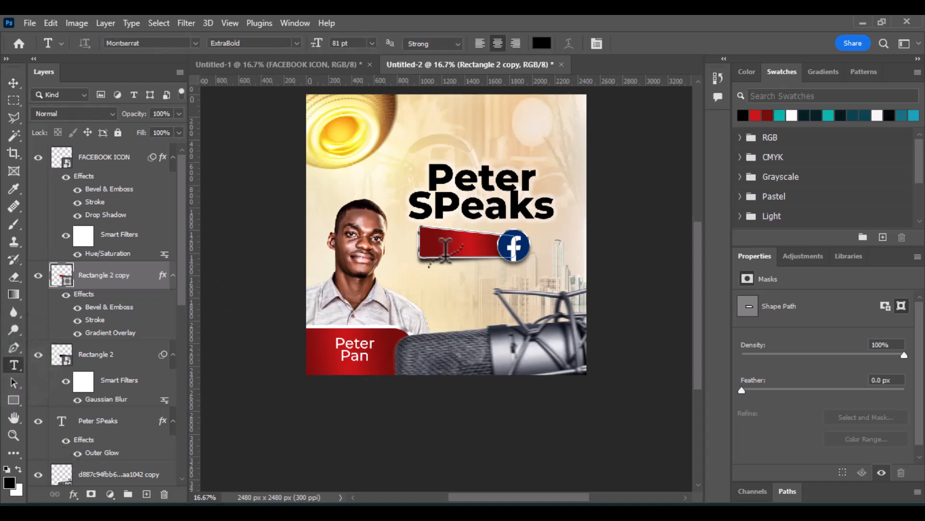
click(430, 282)
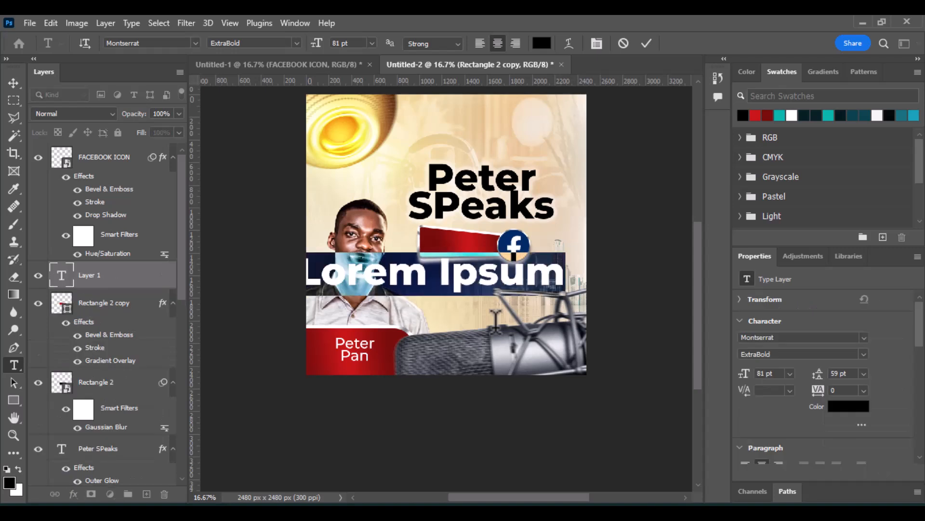
text(Li)
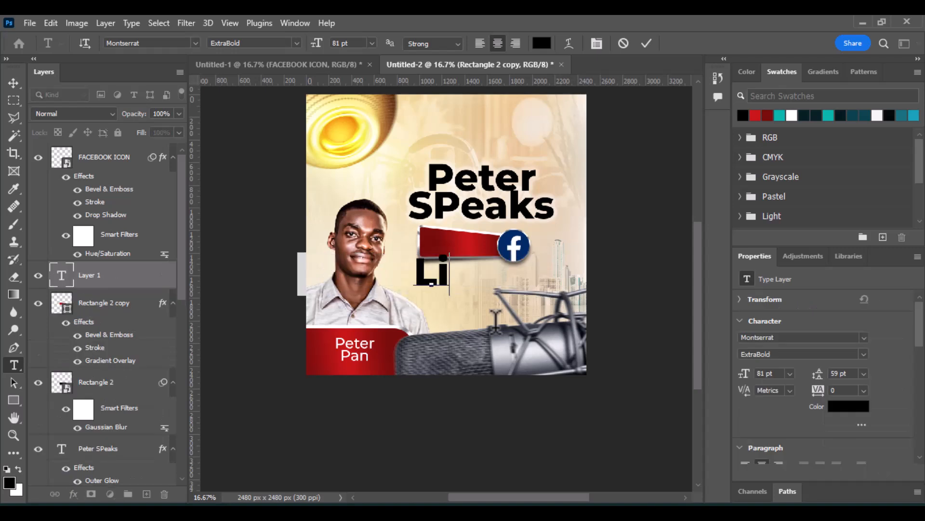
text(ve on)
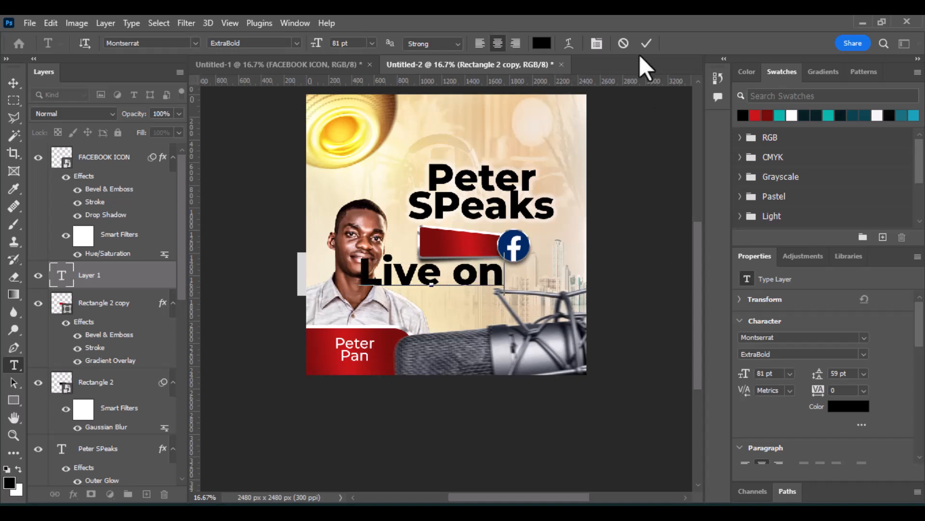
click(646, 43)
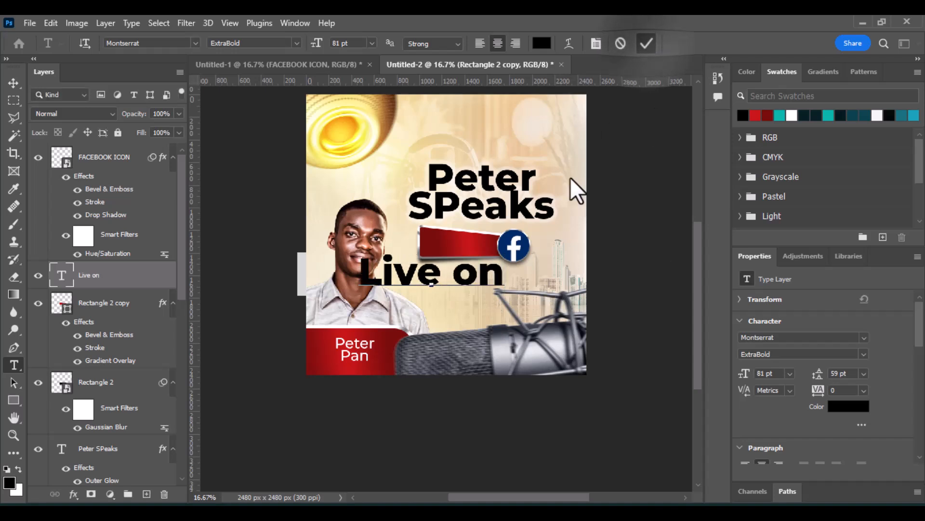
Change the "Live on" text's font style to SemiBold and nudge the text upward.
click(11, 84)
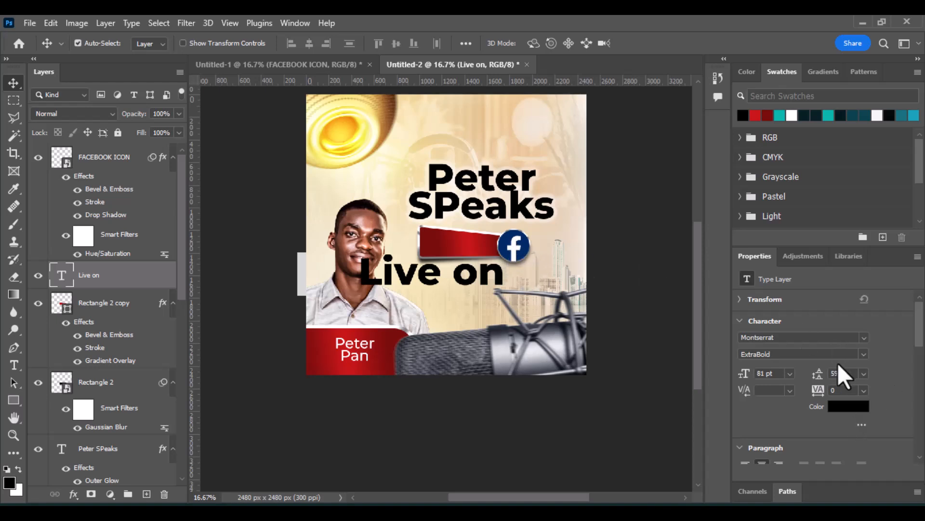
click(867, 353)
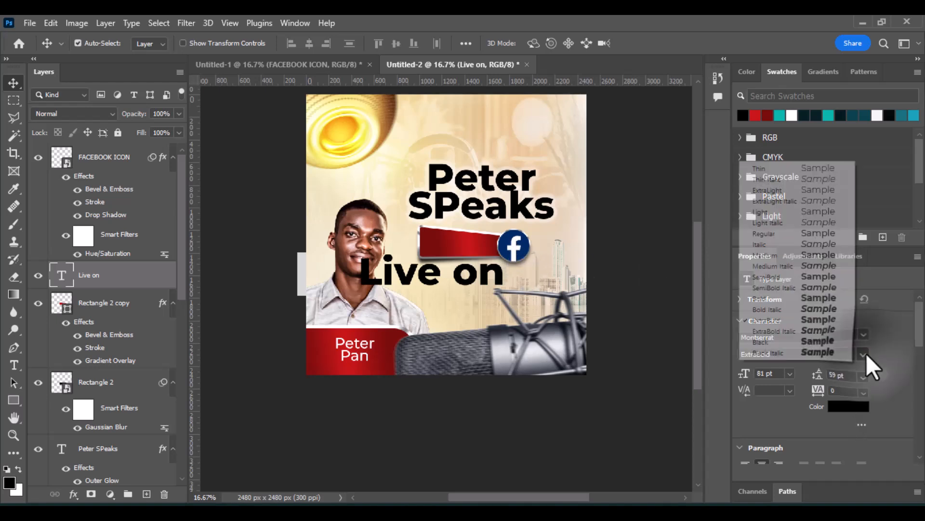
click(819, 256)
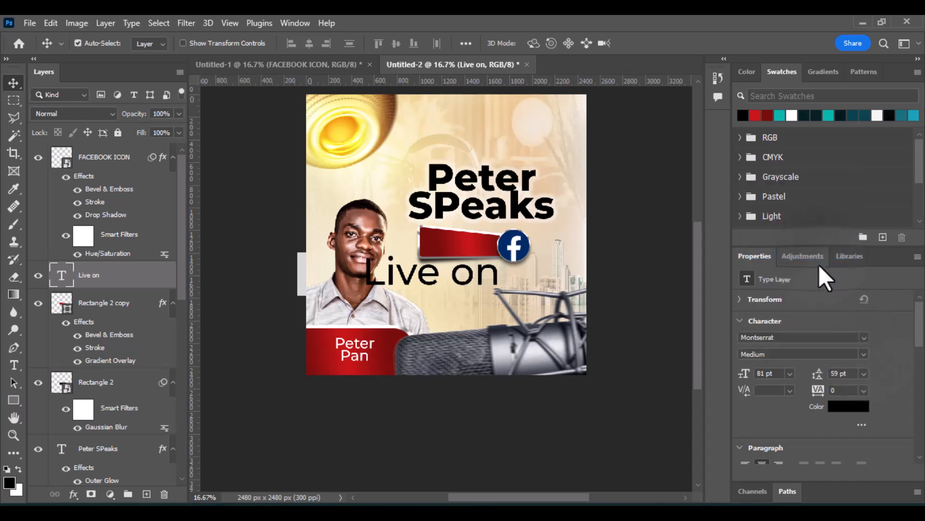
click(864, 354)
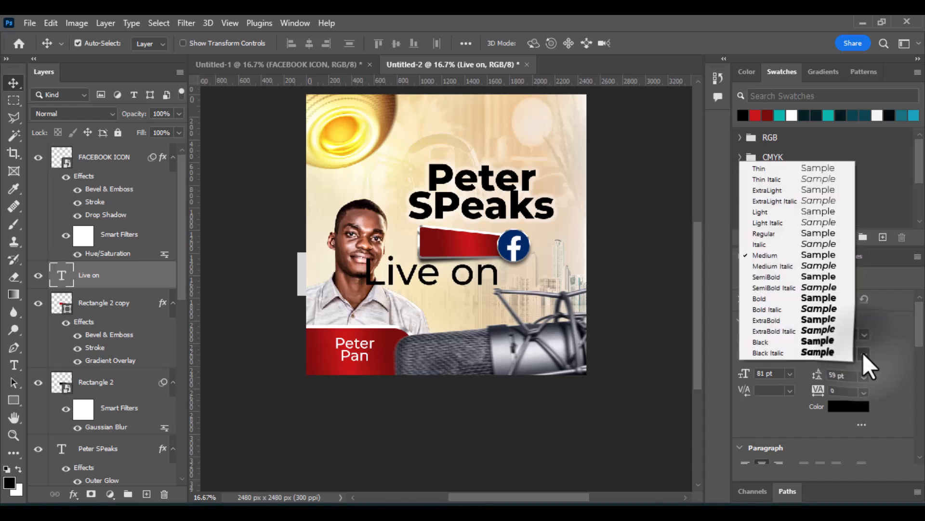
click(835, 293)
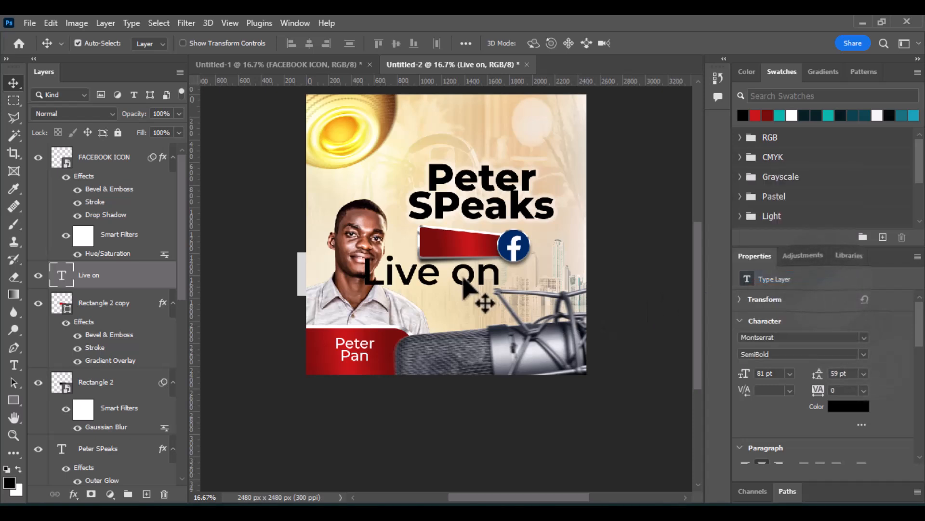
drag(488, 299, 499, 282)
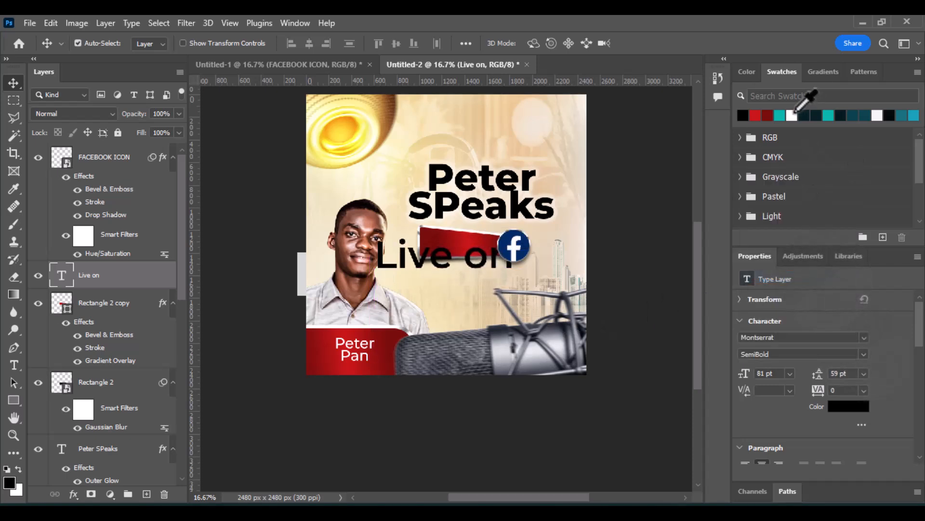
Make the "Live on" text white at 56 pt and move it inside the red banner.
click(791, 115)
mouse_move(746, 374)
mouse_down()
mouse_move(738, 375)
mouse_move(747, 377)
mouse_up()
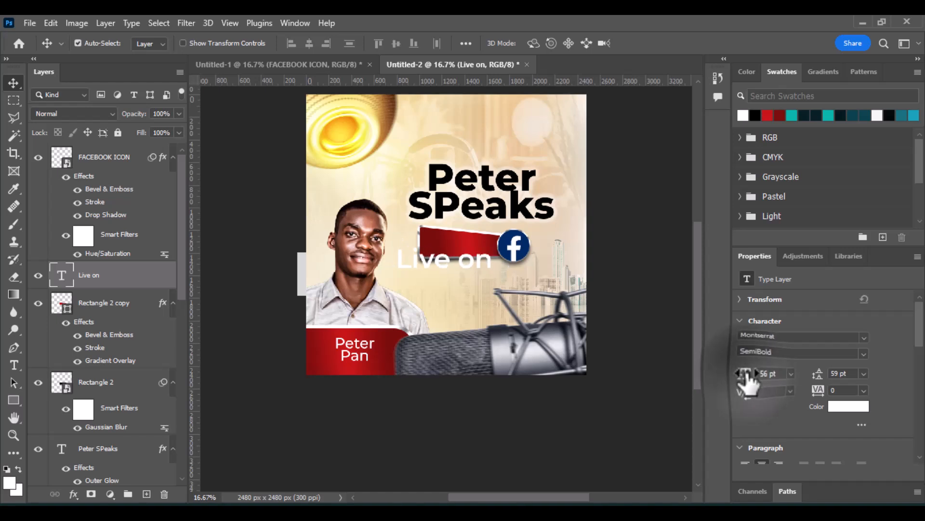
drag(467, 274, 472, 247)
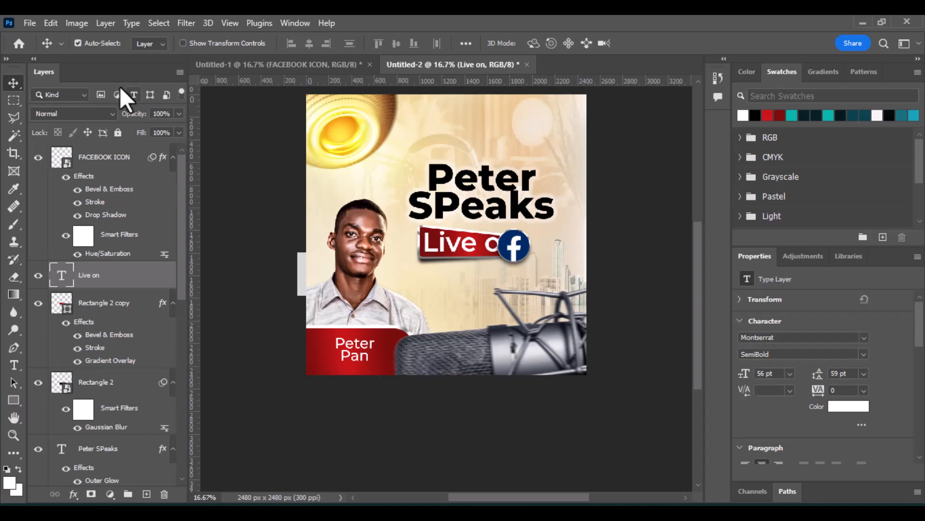
Duplicate the "Live on" text layer, hide the original, and rasterize the type of the copy.
click(28, 24)
click(28, 24)
key(ctrl+j)
click(38, 303)
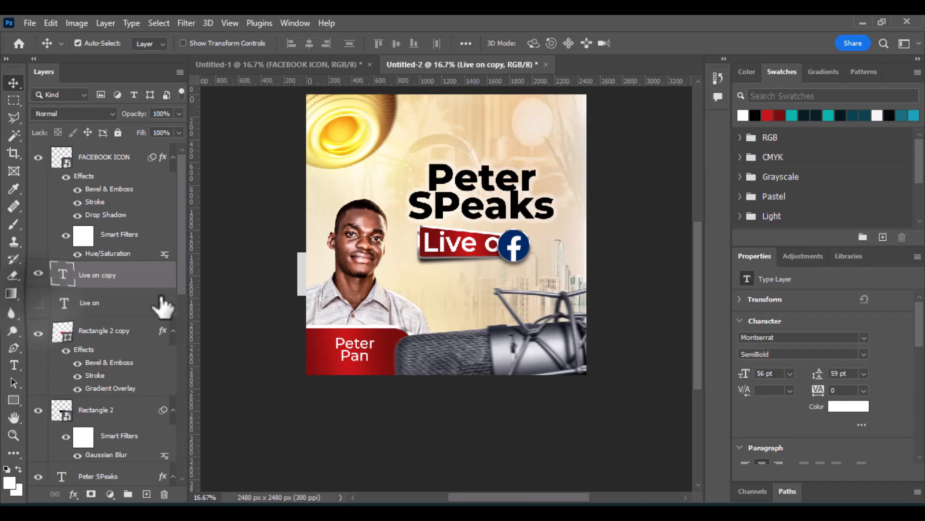
right_click(94, 280)
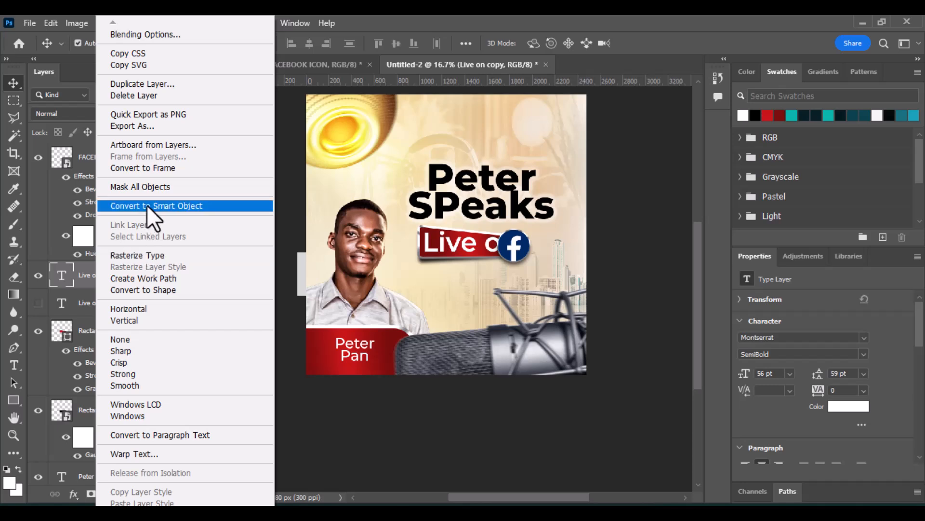
click(141, 254)
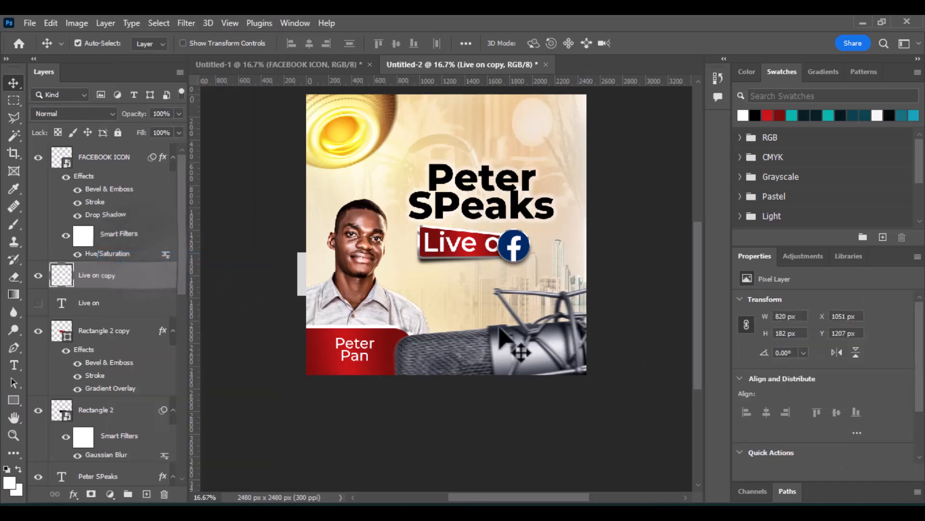
Apply a Perspective transform to the rasterized text copy, flaring its right end slightly.
click(50, 22)
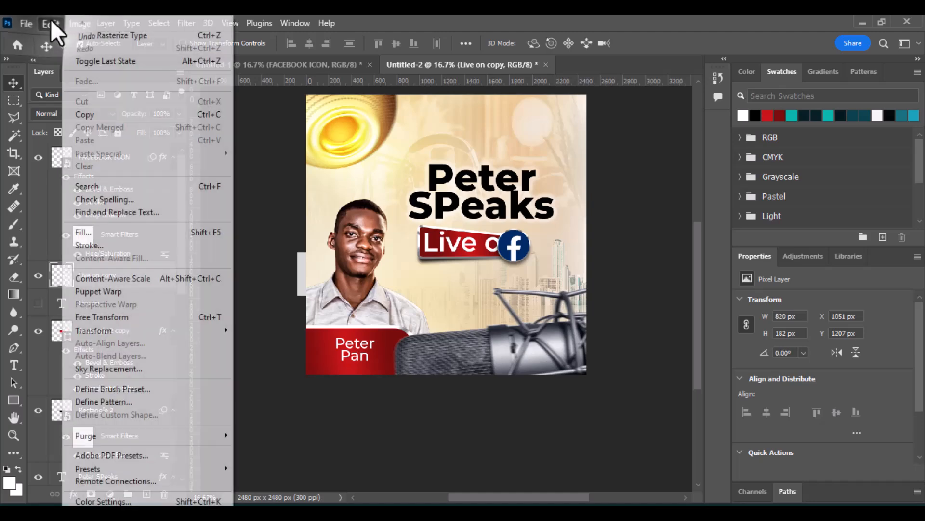
mouse_move(149, 332)
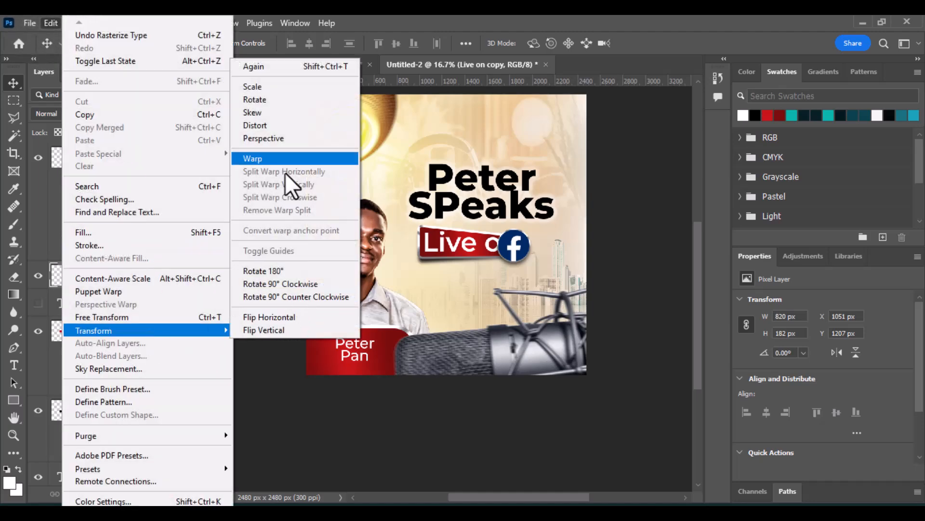
click(282, 139)
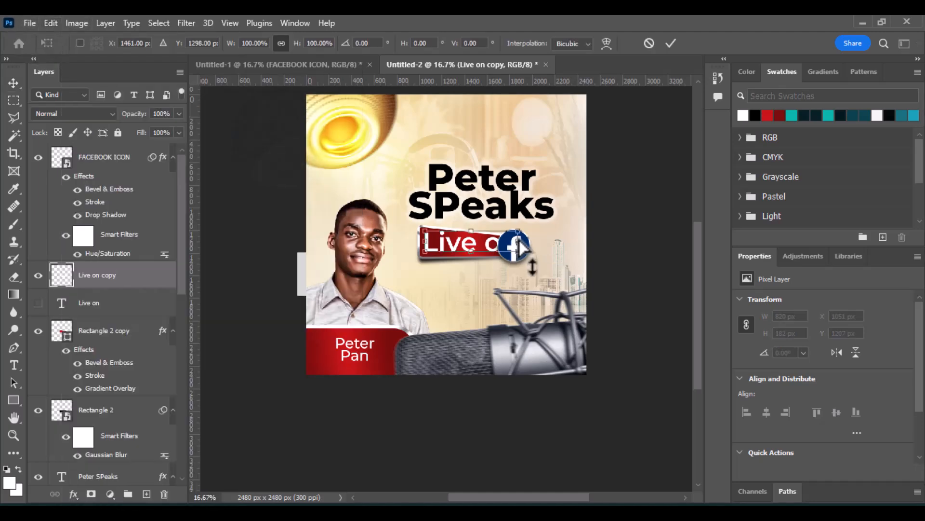
drag(516, 231, 518, 237)
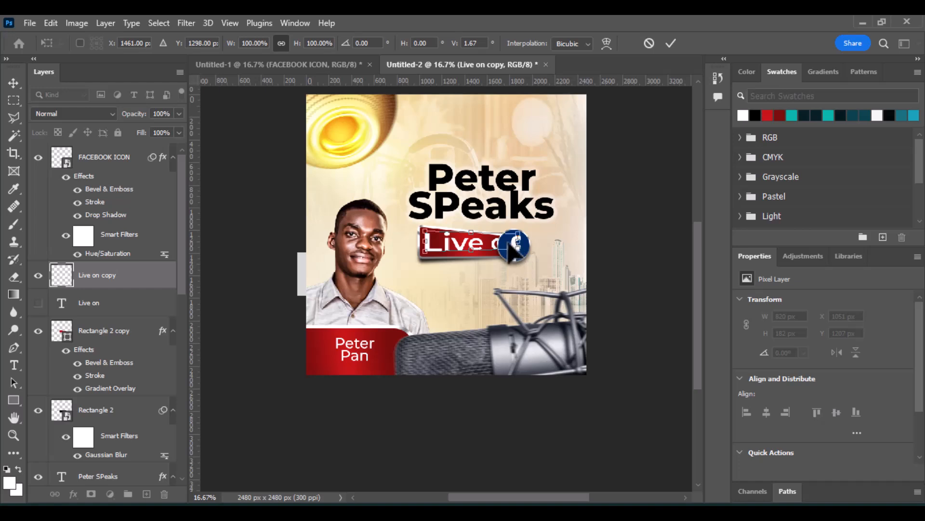
drag(532, 268, 532, 273)
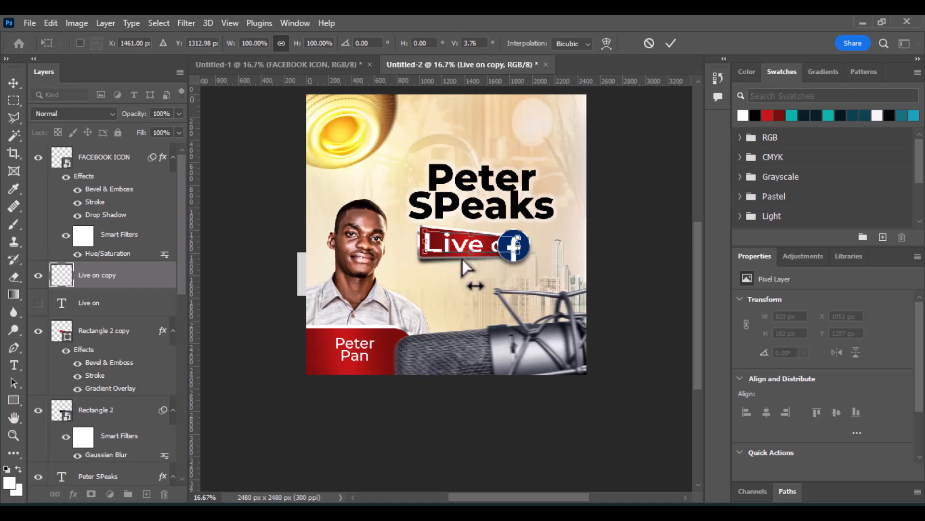
click(670, 44)
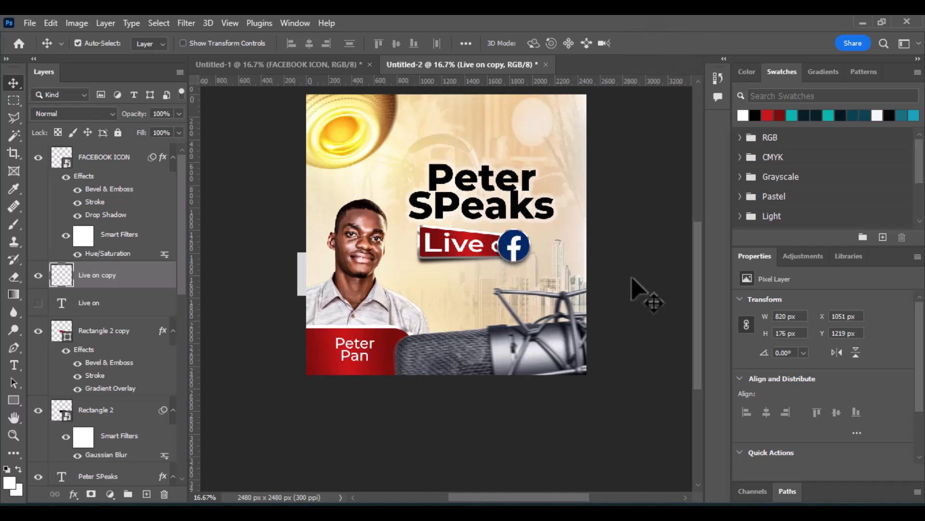
Move the Facebook icon further right to the banner's end.
key(ctrl)
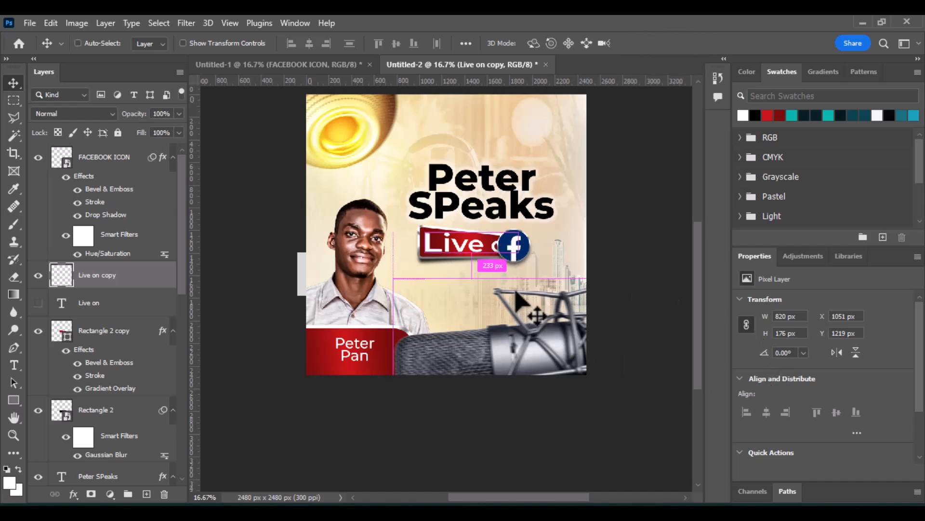
key(ctrl+t)
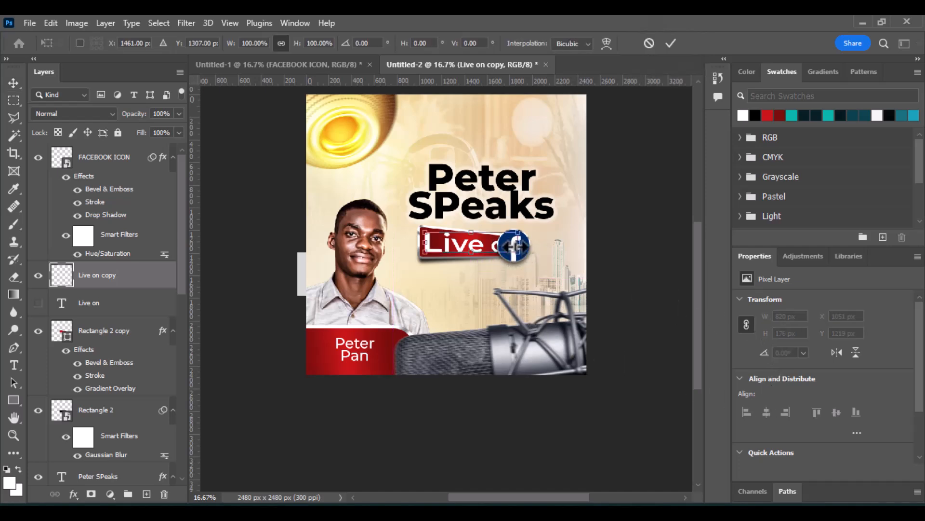
mouse_move(515, 235)
mouse_down()
mouse_move(507, 225)
mouse_move(517, 251)
mouse_up()
key(Return)
click(520, 258)
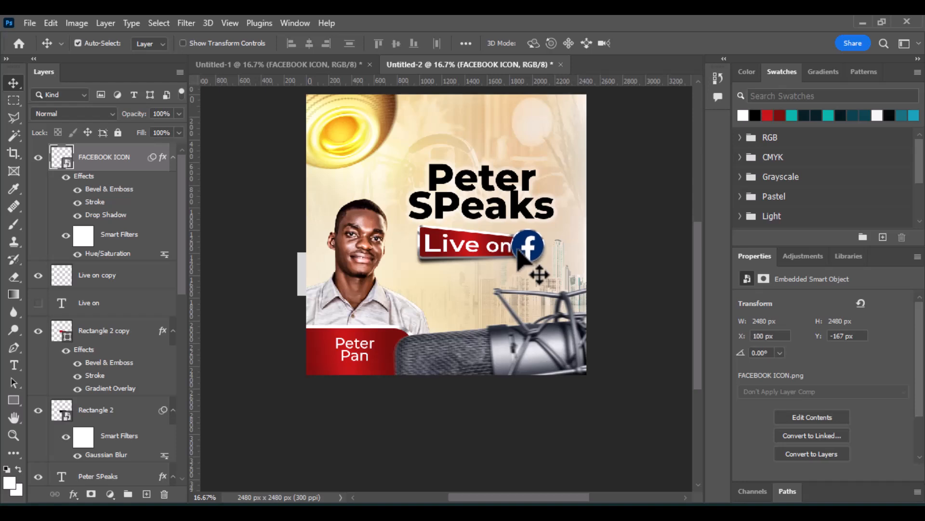
Scale the red banner up to about 109% and nudge it slightly upward.
click(481, 250)
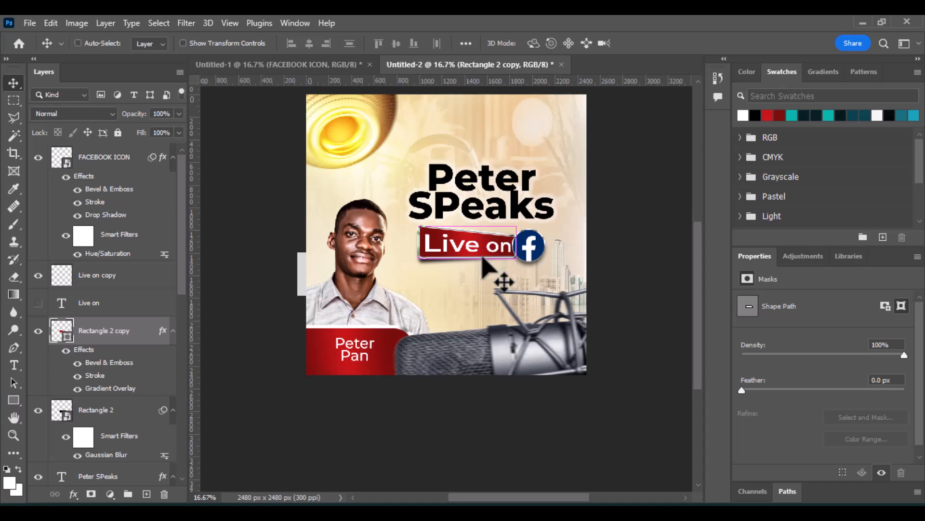
key(ctrl+t)
drag(516, 258, 524, 262)
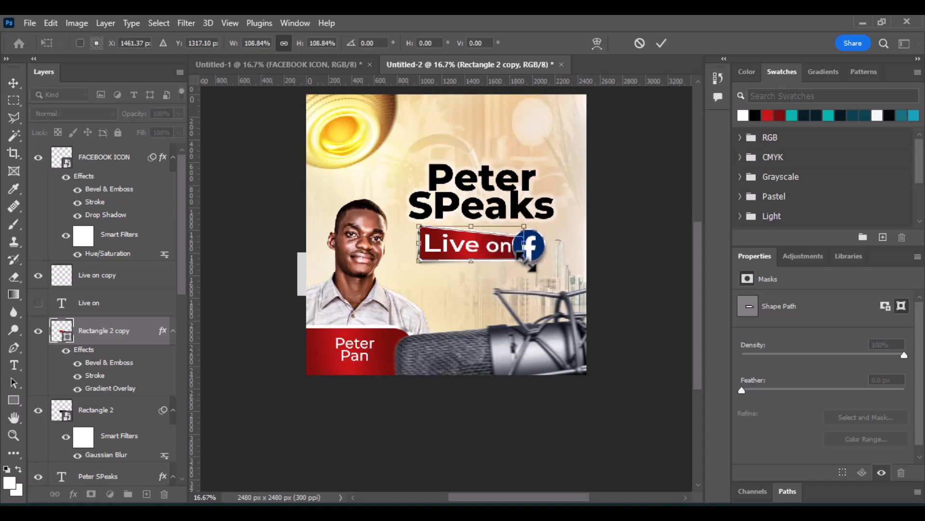
key(Up)
key(Up)
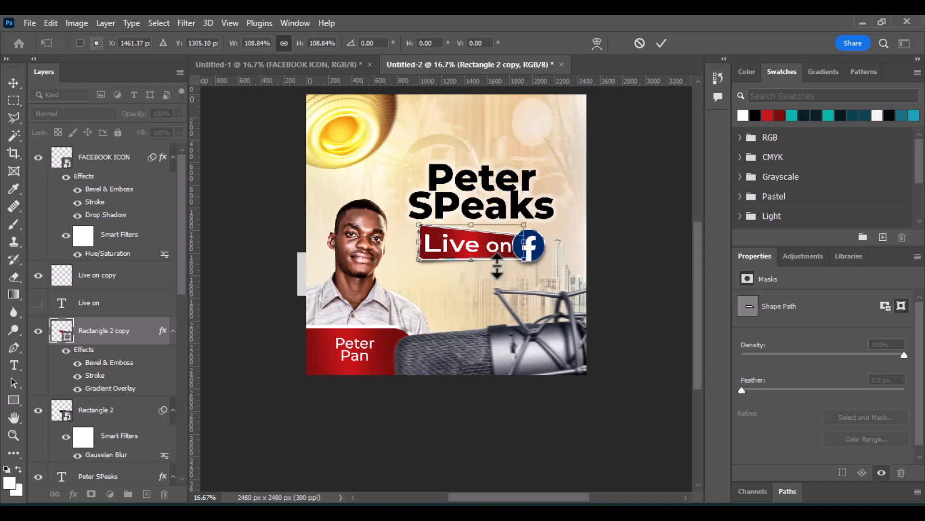
key(Return)
Reposition the Facebook icon slightly lower at the banner's right end.
click(536, 246)
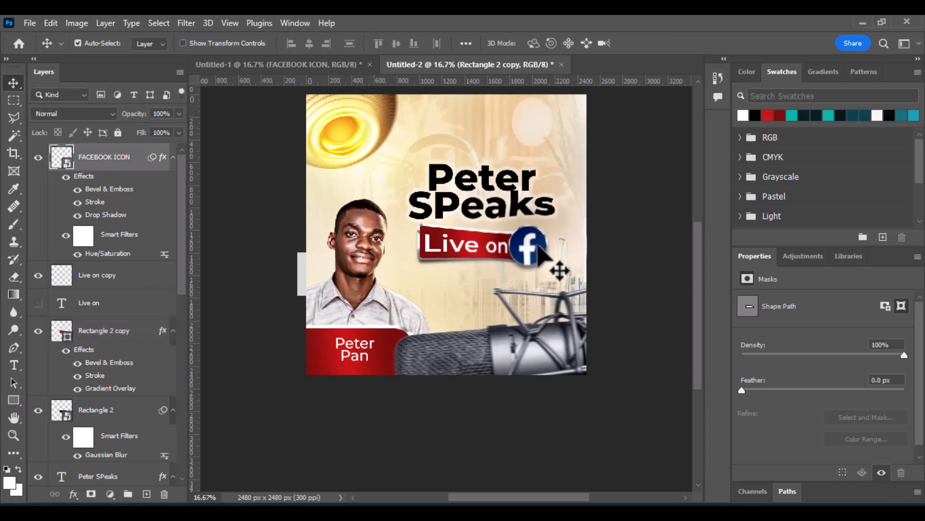
drag(539, 248, 539, 249)
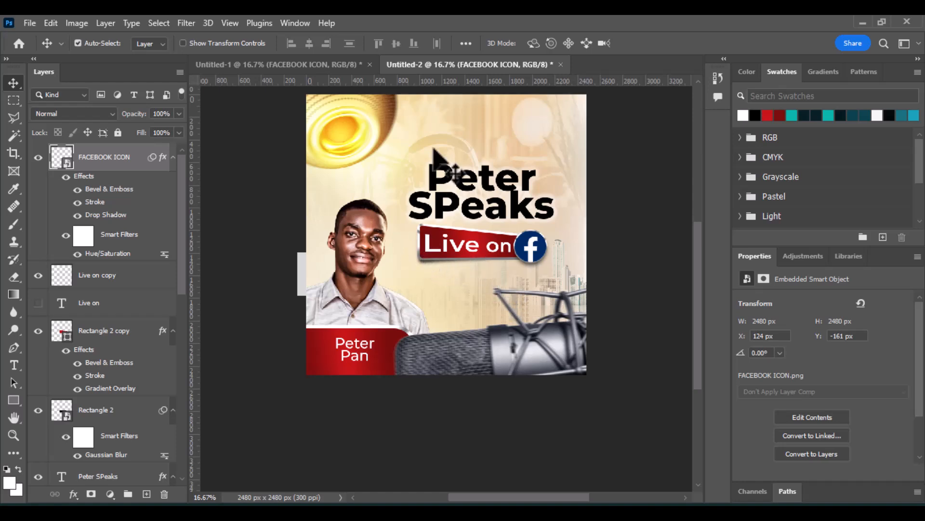
drag(434, 150, 545, 258)
key(shift+Down)
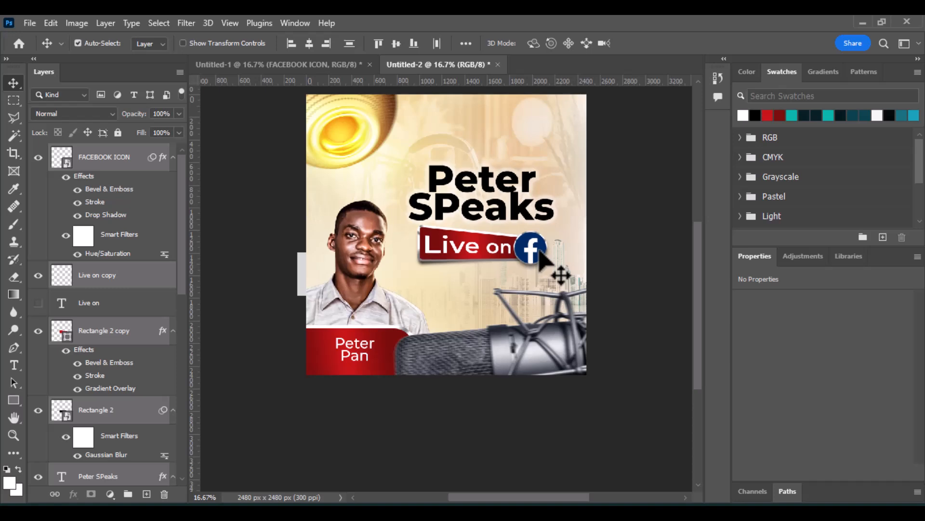
Undo the last move, then nudge the selected 'Live on' text and Facebook icon slightly downward.
key(ctrl+z)
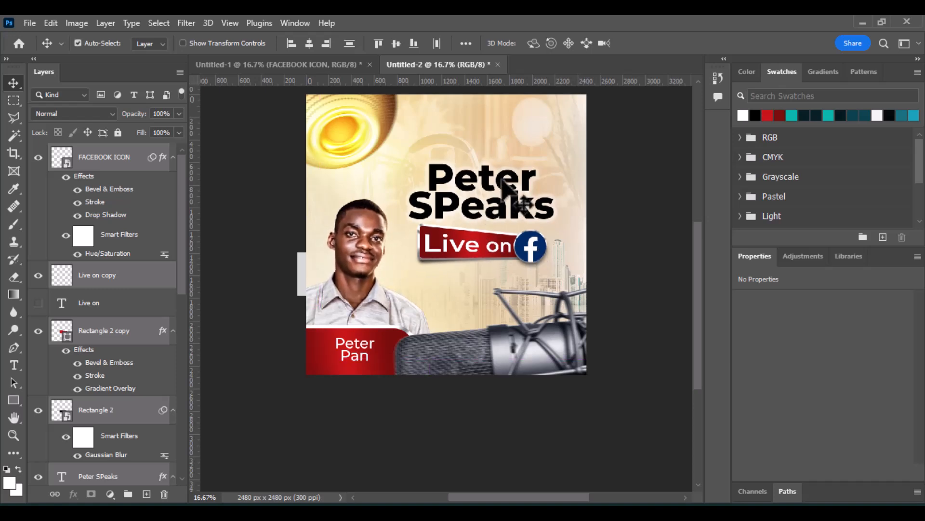
key(shift+Down)
key(shift+Down)
key(shift+Down)
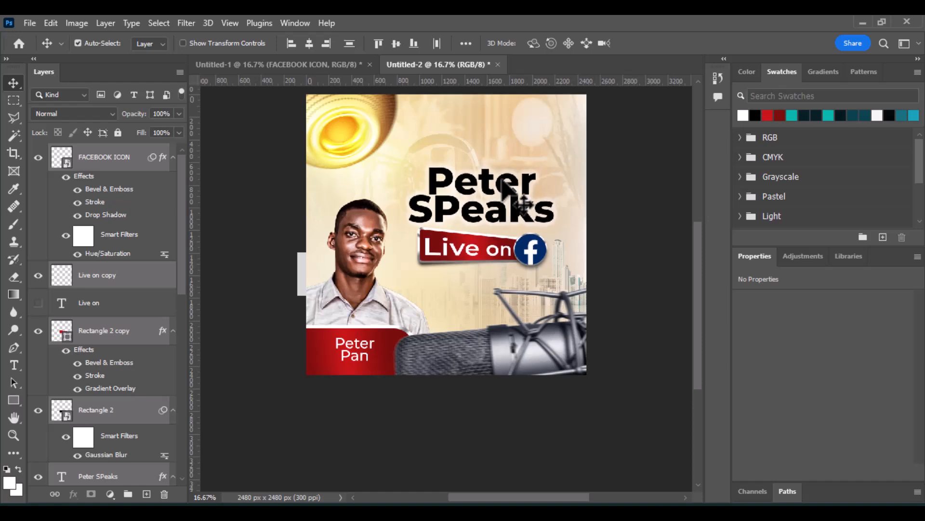
click(612, 199)
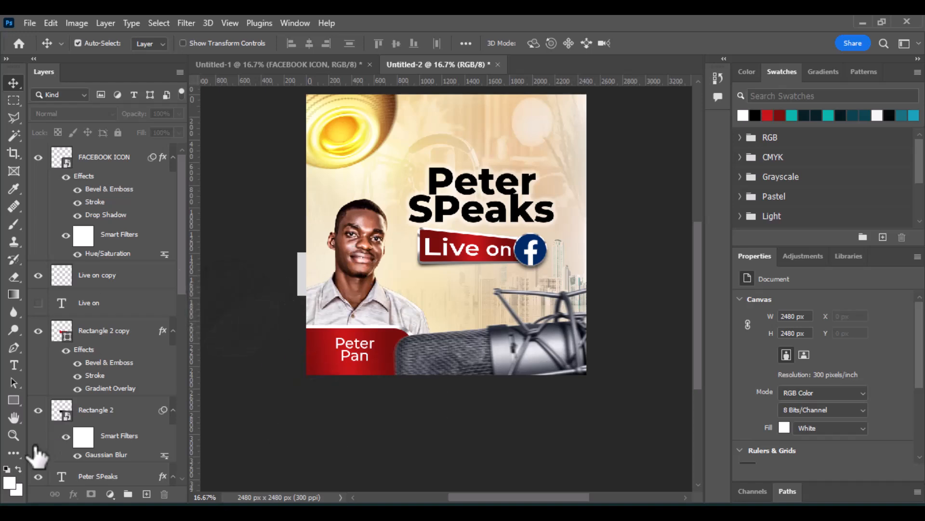
Add a new empty layer and sample the lamp's yellow (fefb61) as the brush foreground colour.
click(147, 493)
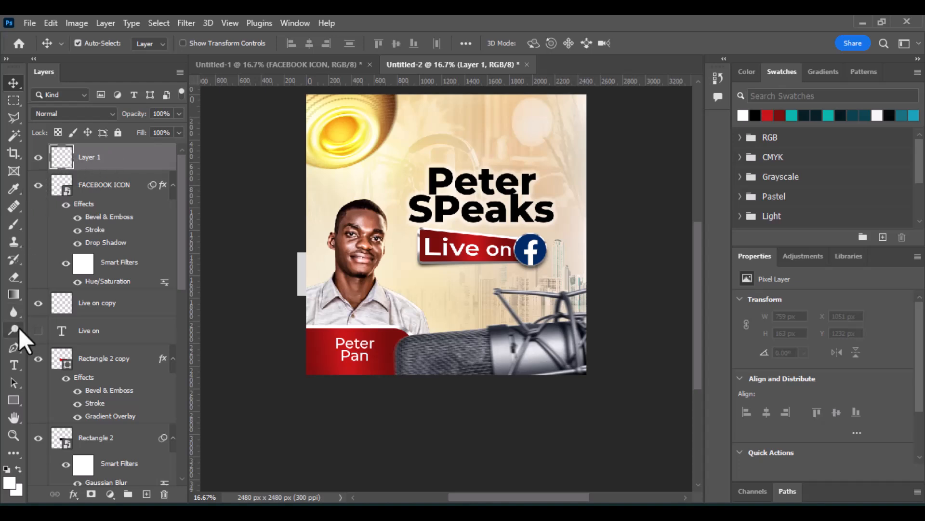
click(9, 229)
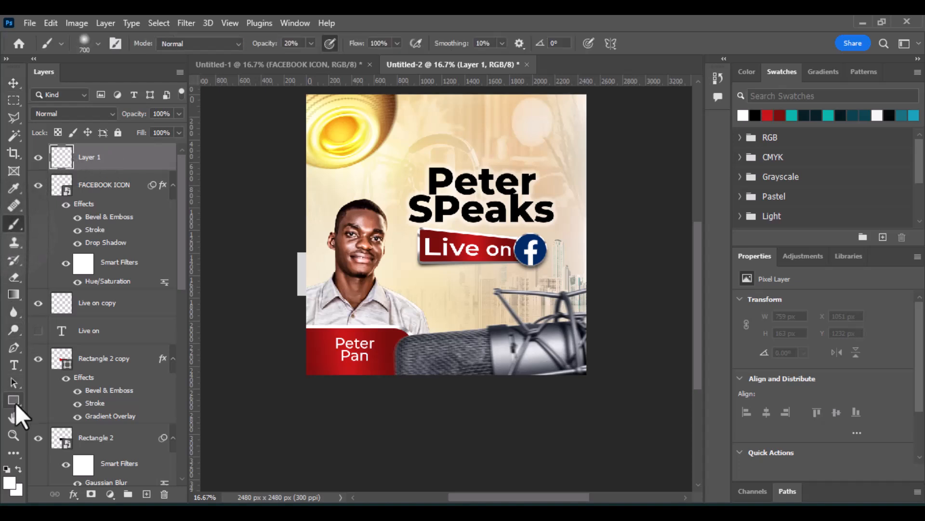
click(8, 482)
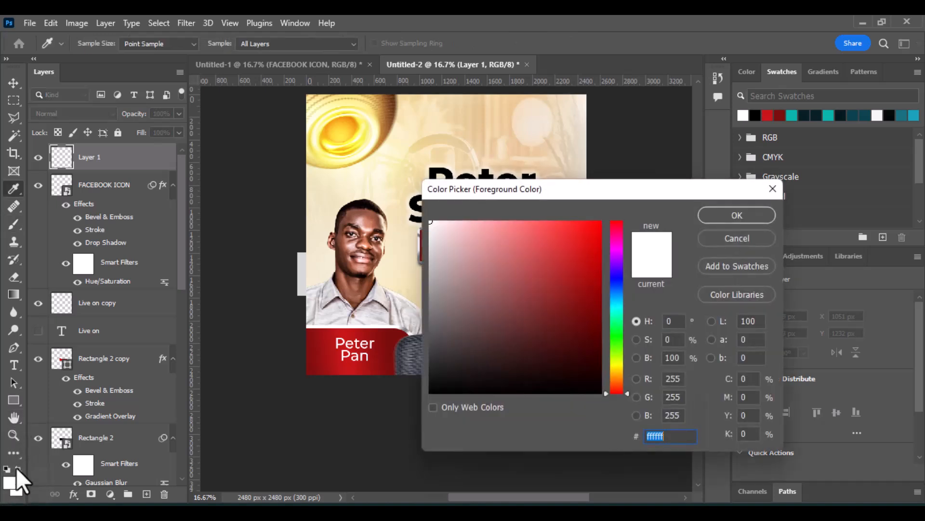
click(359, 135)
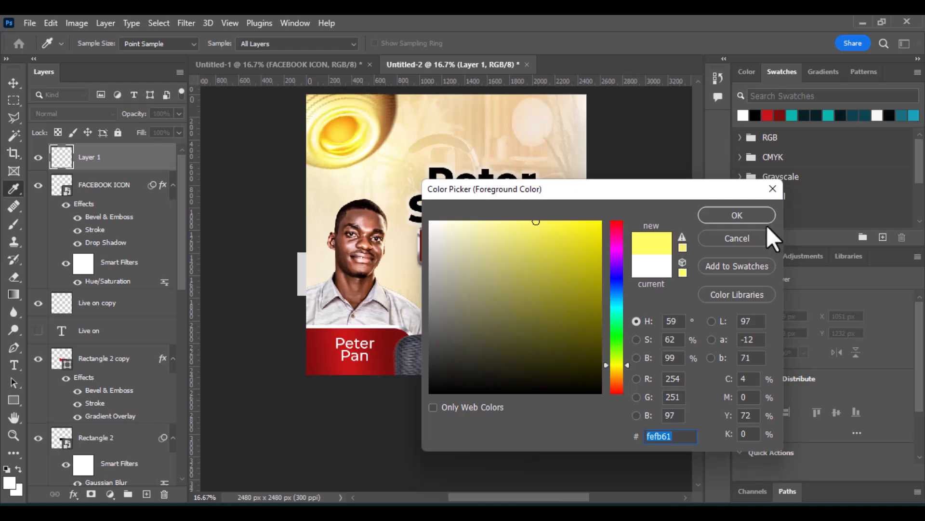
click(765, 213)
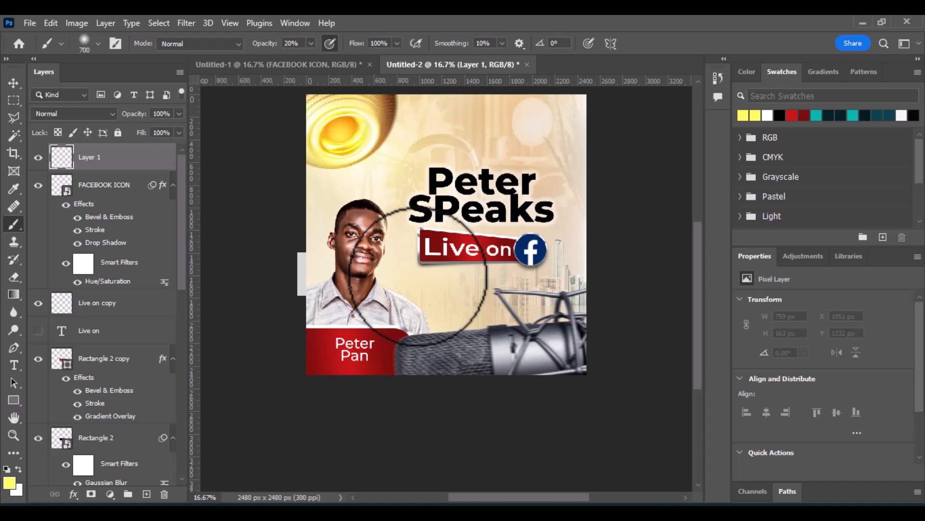
Paint a soft yellow glow at the left end of the 'Live on' banner at 100% opacity, blended as Color Dodge.
key(bracketleft)
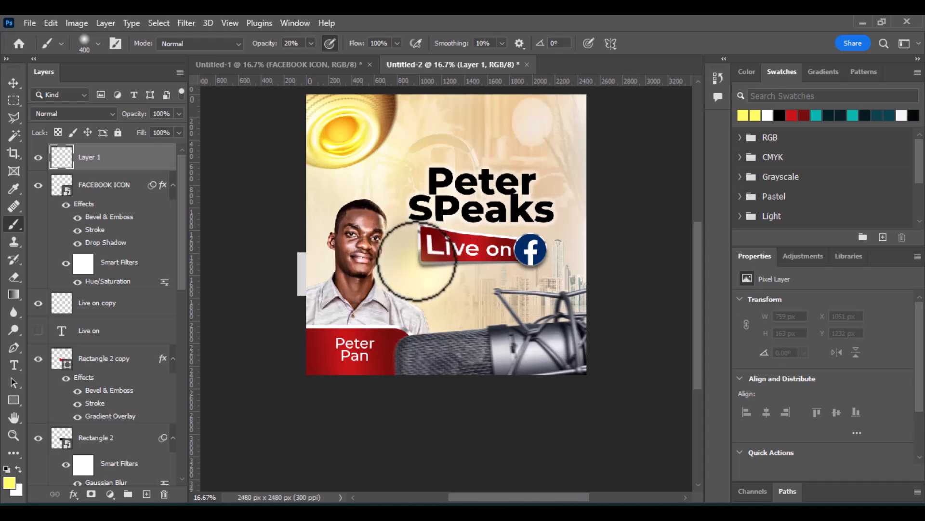
click(412, 264)
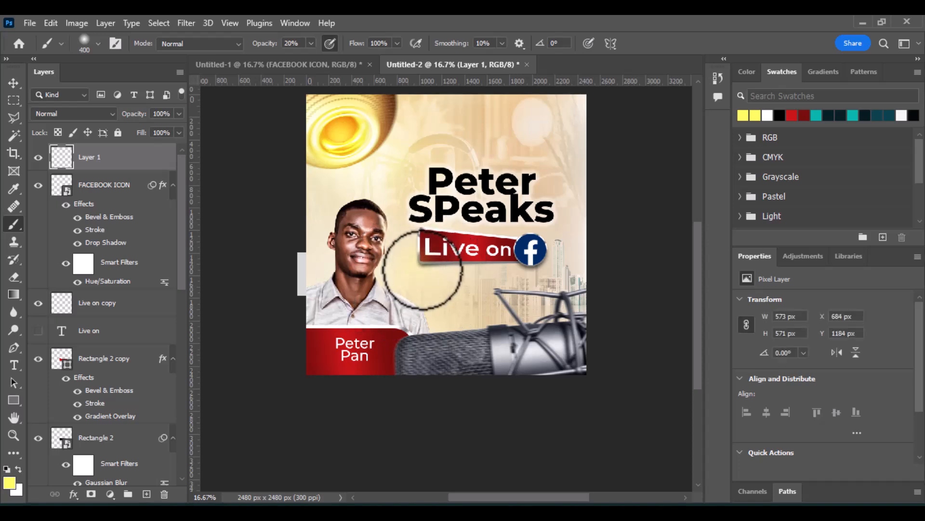
drag(267, 43, 523, 212)
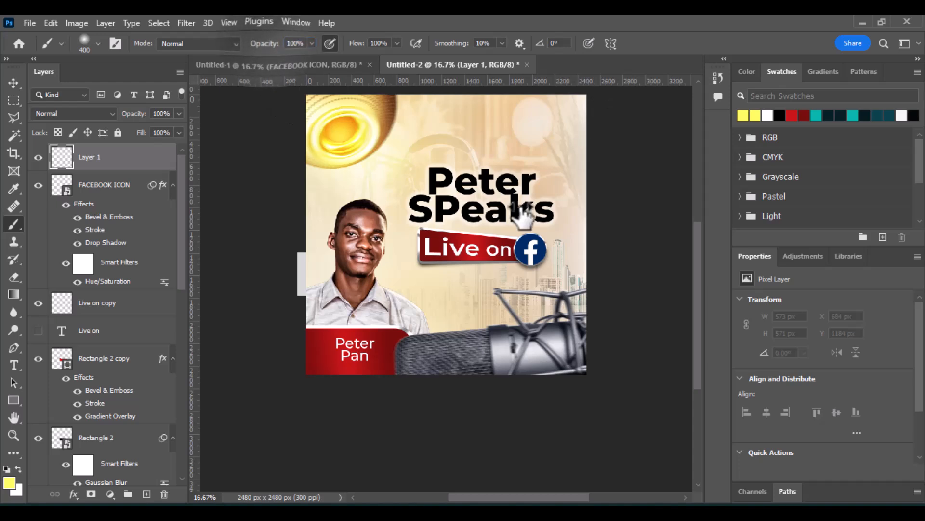
click(413, 263)
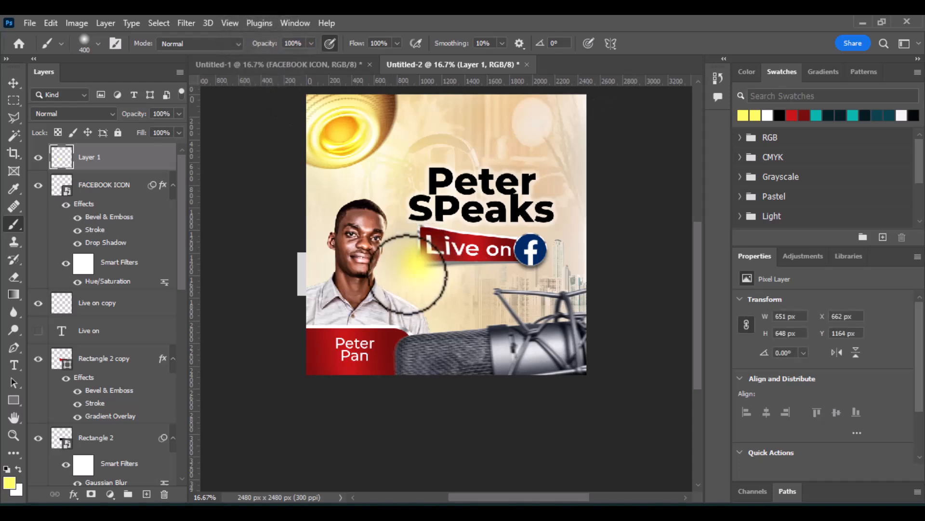
click(96, 115)
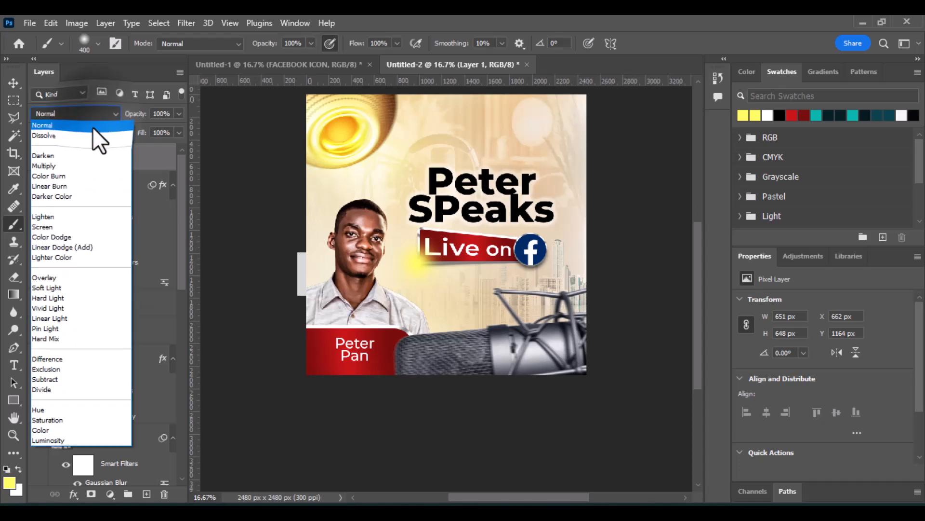
click(71, 239)
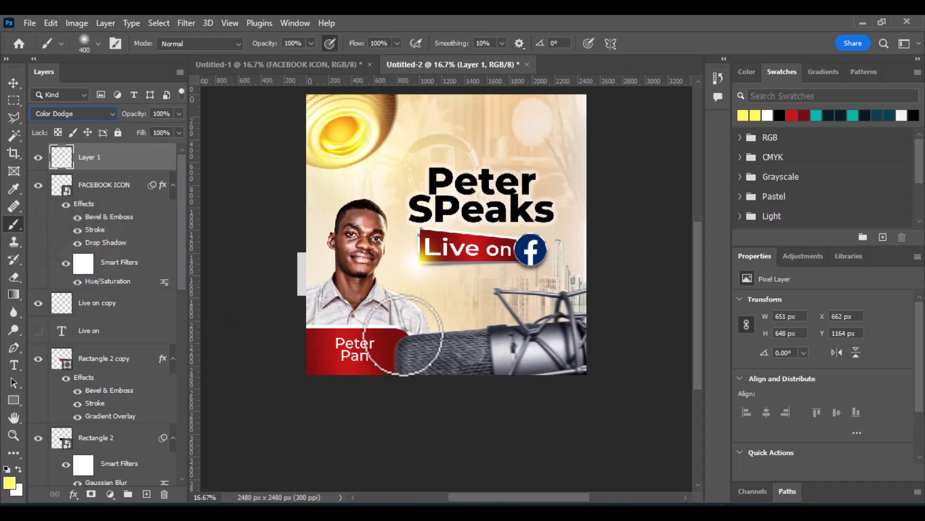
On a new layer, paint a smaller yellow glow over the 'Peter SPeaks' title and set it to Linear Dodge (Add).
click(146, 494)
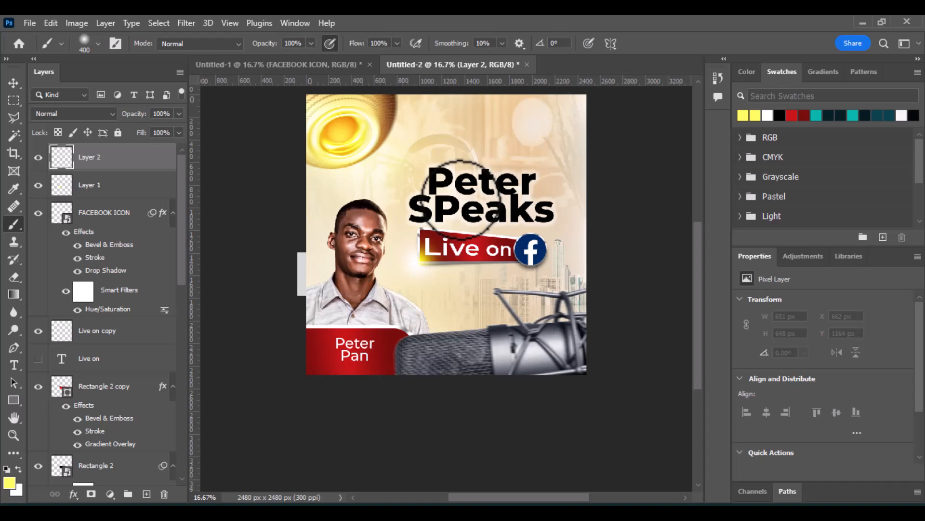
key(bracketleft)
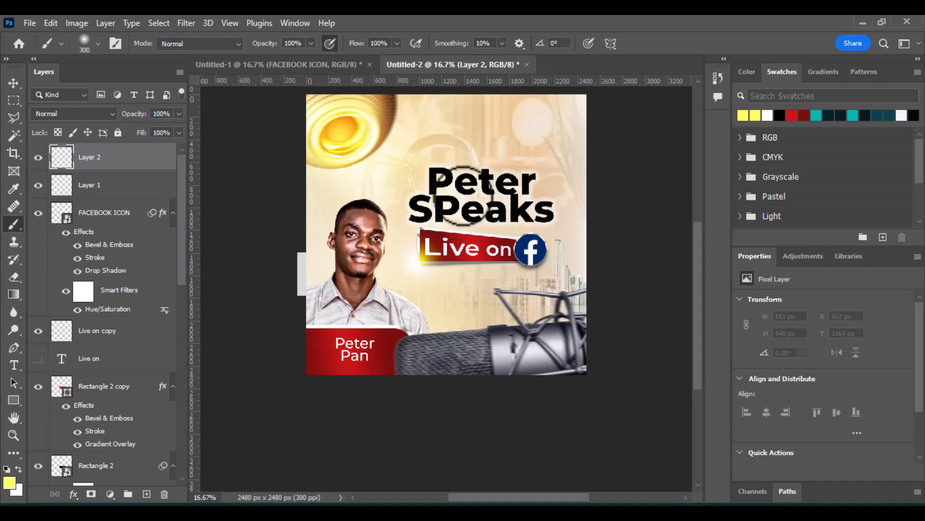
click(462, 194)
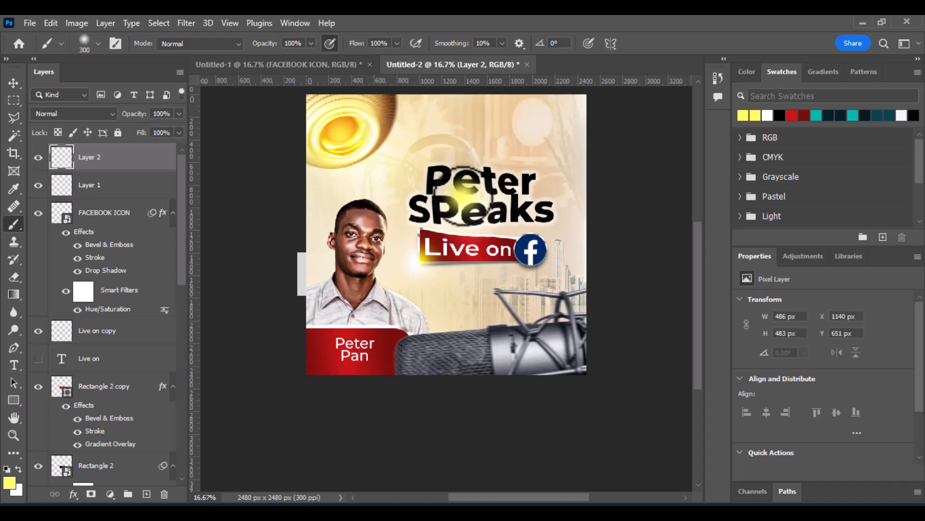
click(95, 114)
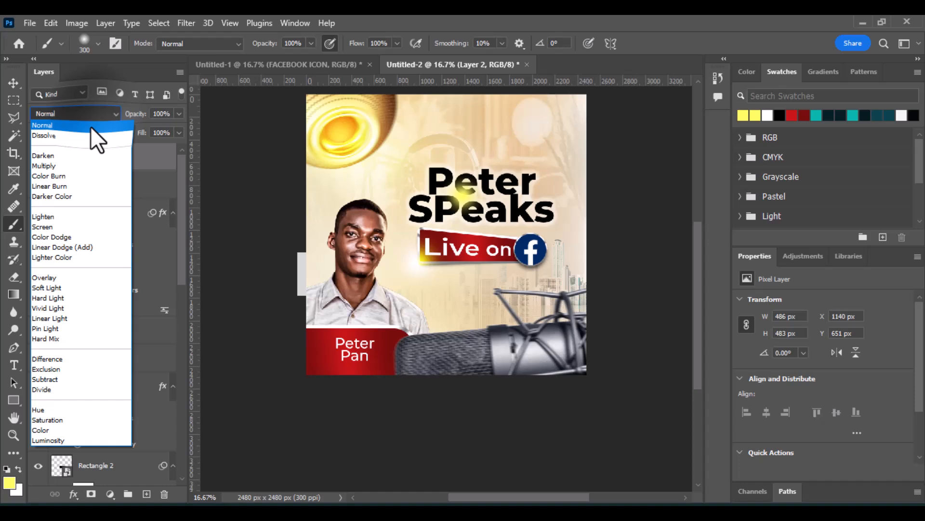
click(81, 249)
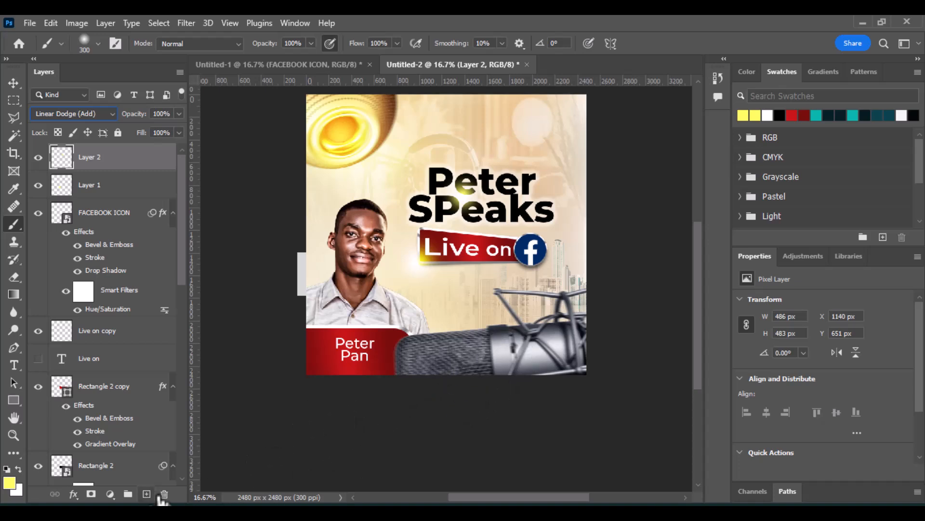
On another new layer, paint a large yellow glow over the microphone area with a 1700 px brush, blended as Hard Light.
click(147, 494)
key(bracketright)
key(bracketright)
key(bracketright)
key(bracketright)
key(bracketright)
key(bracketright)
key(bracketright)
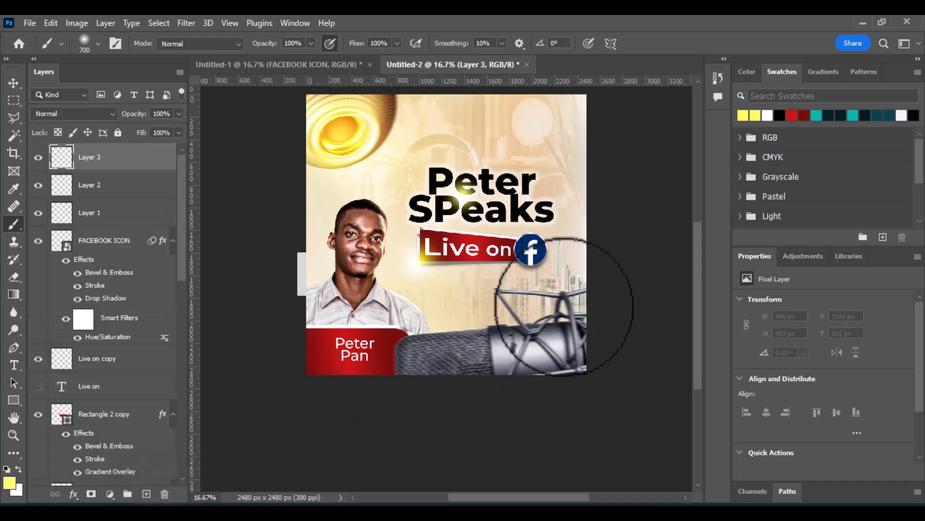
key(bracketright)
key(bracketright)
key(bracketright)
key(bracketright)
key(bracketright)
key(bracketright)
key(bracketright)
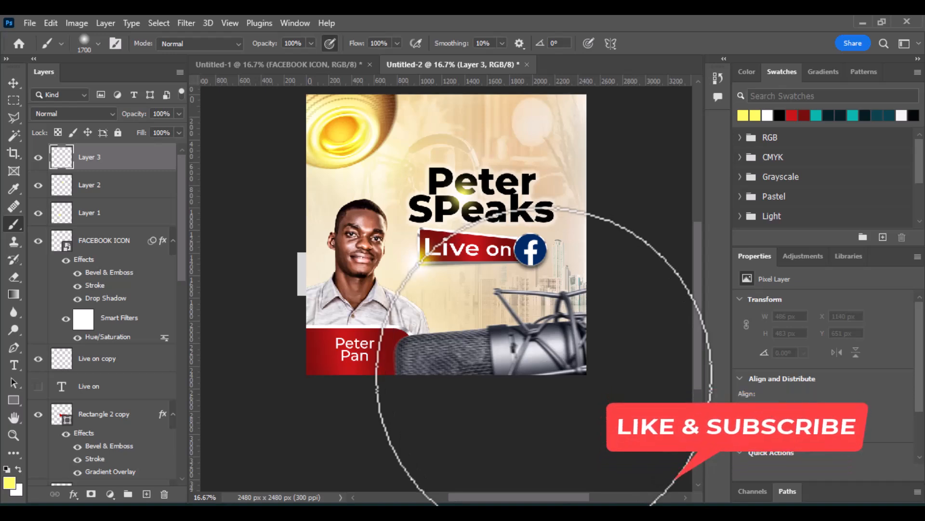
click(544, 378)
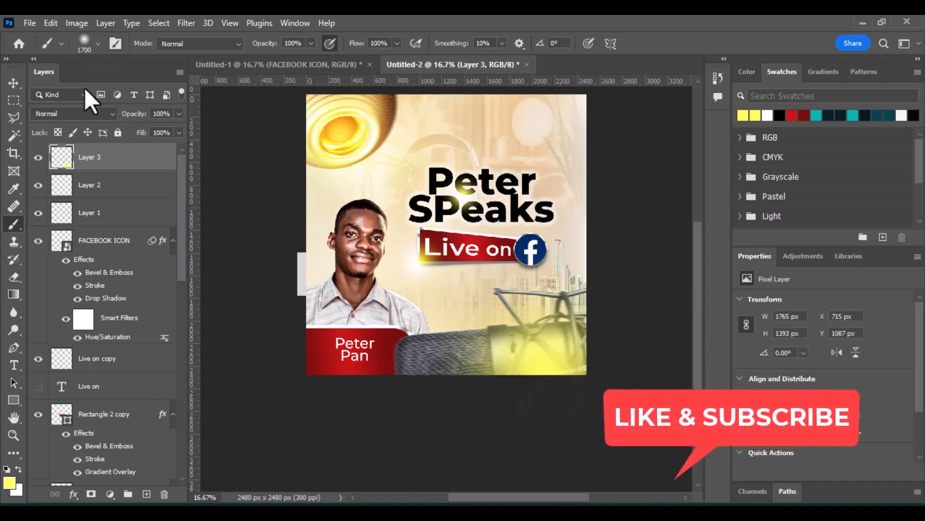
click(77, 112)
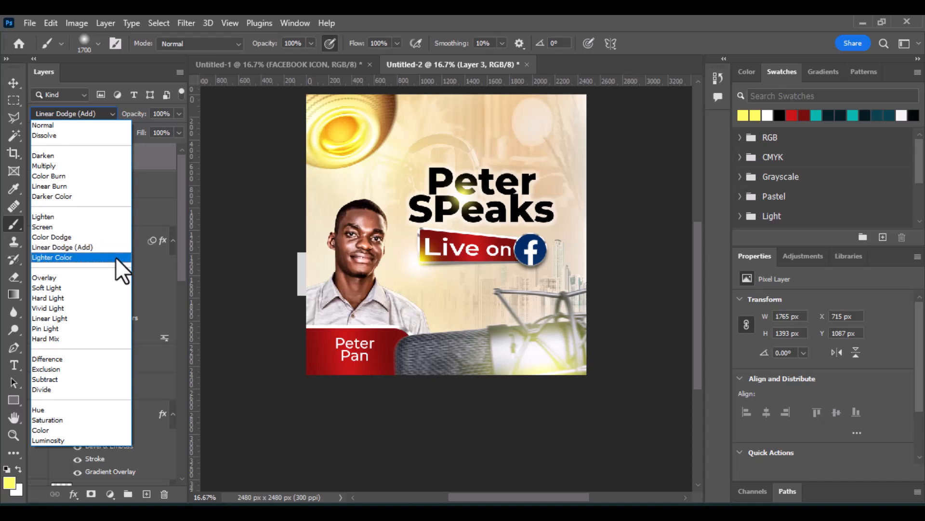
click(123, 300)
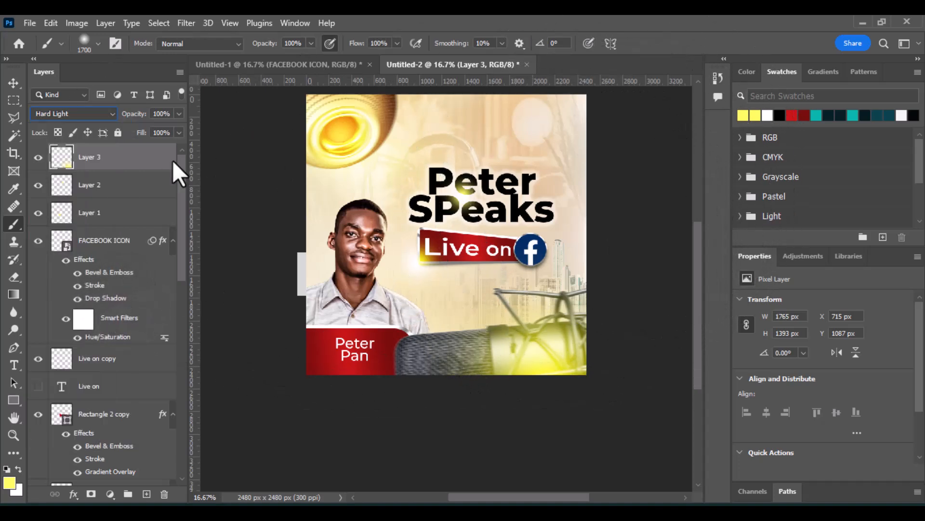
click(13, 82)
drag(453, 234, 562, 306)
key(ctrl+z)
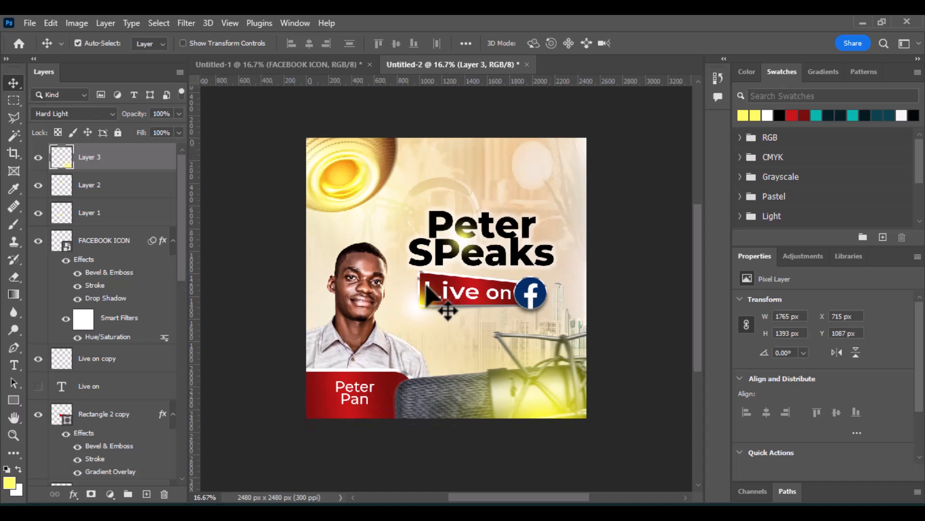
Scale the banner's Color Dodge glow up to about 951 px wide and shift it slightly upward.
click(422, 319)
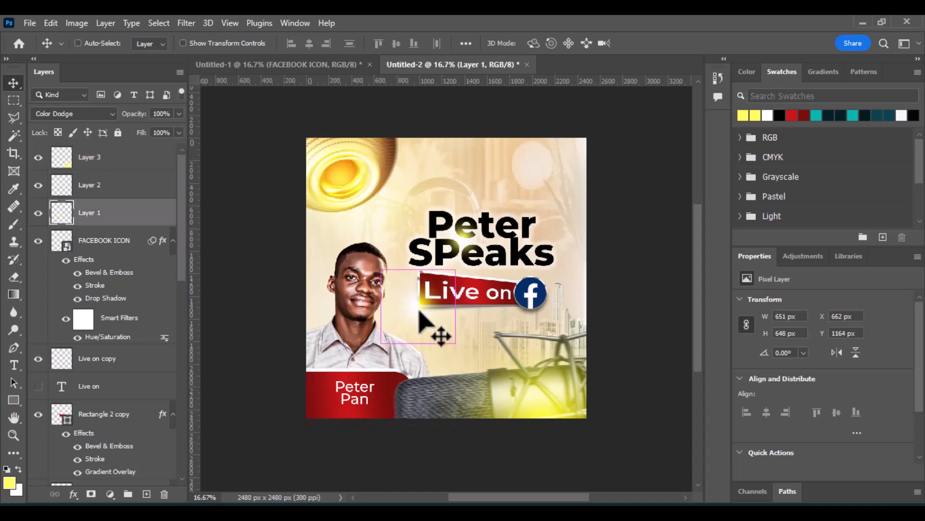
key(ctrl+t)
drag(381, 343, 347, 377)
drag(408, 319, 415, 308)
key(Return)
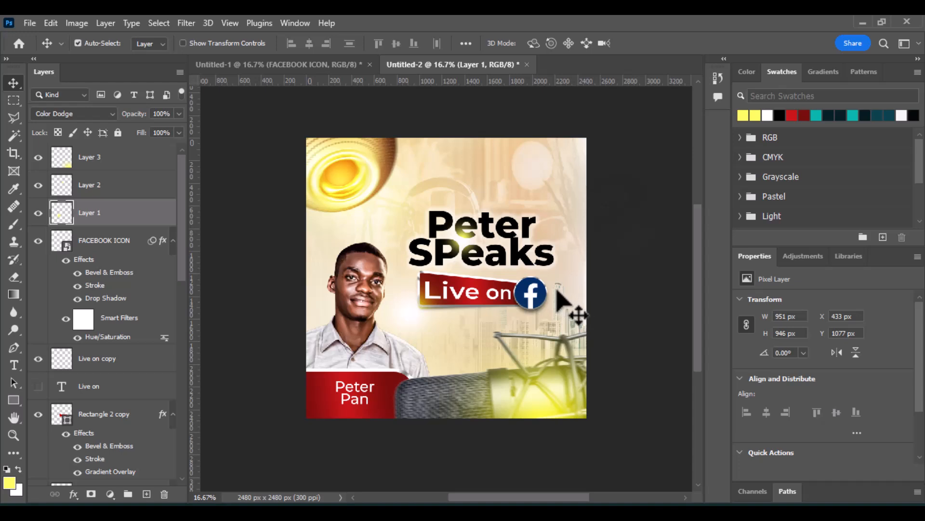
On a new layer, paint a large yellow glow in the flyer's top-right corner and set it to Linear Dodge (Add).
click(146, 494)
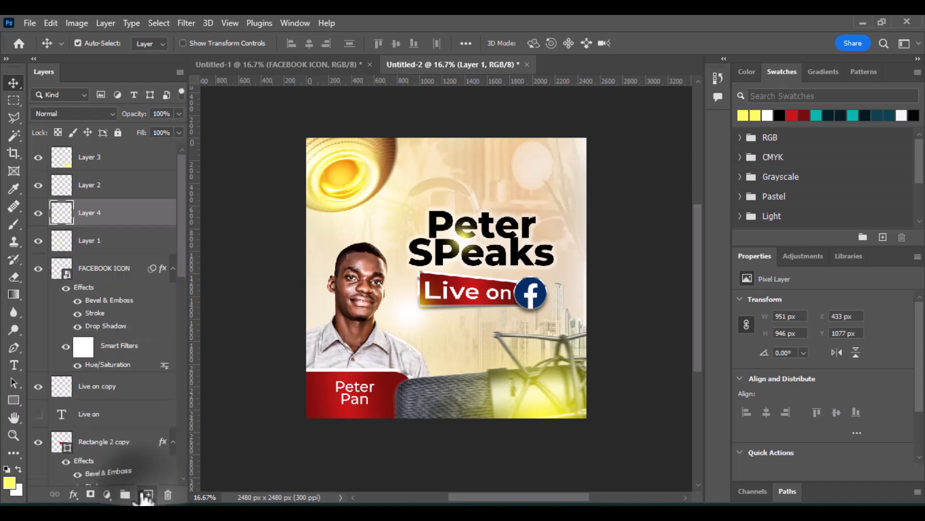
click(7, 218)
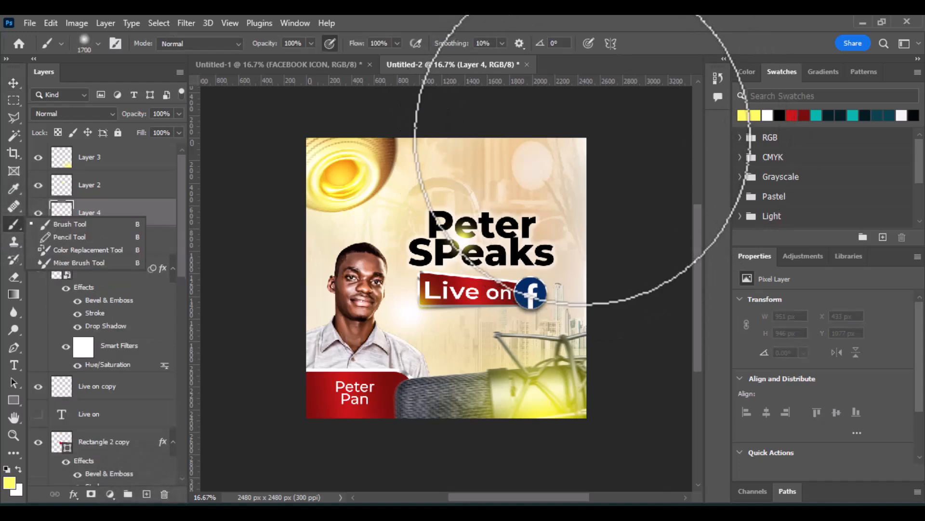
click(570, 150)
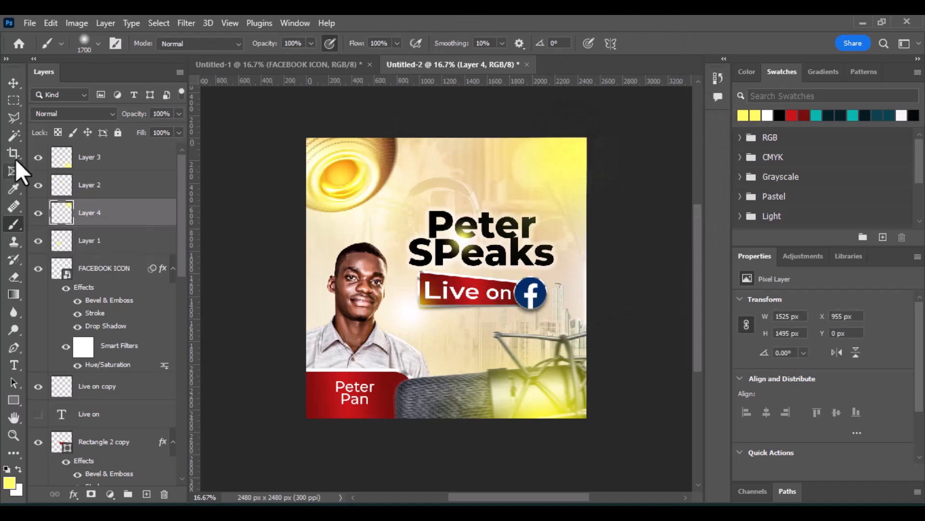
click(97, 115)
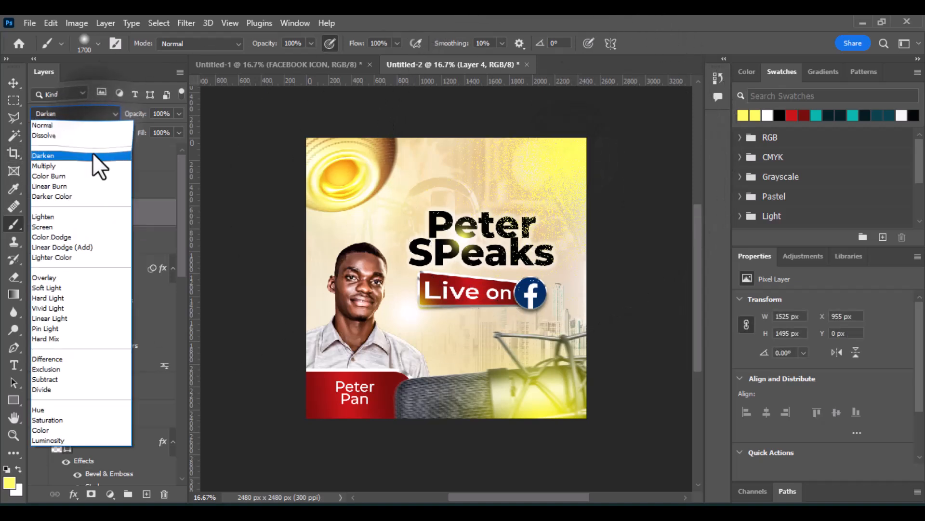
click(92, 250)
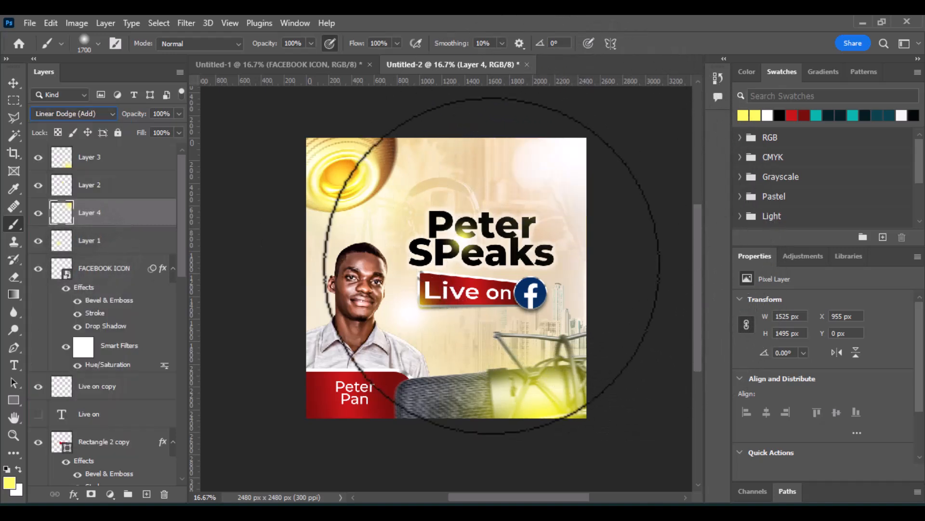
click(14, 83)
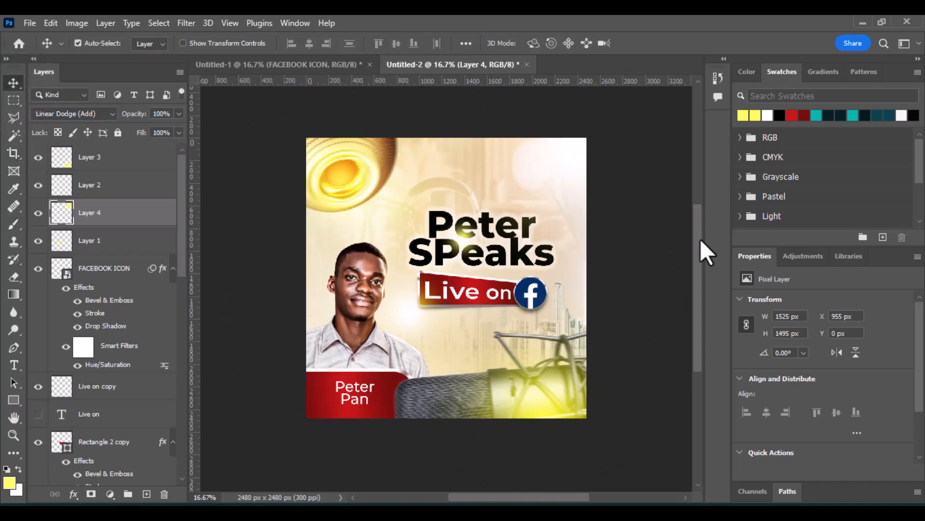